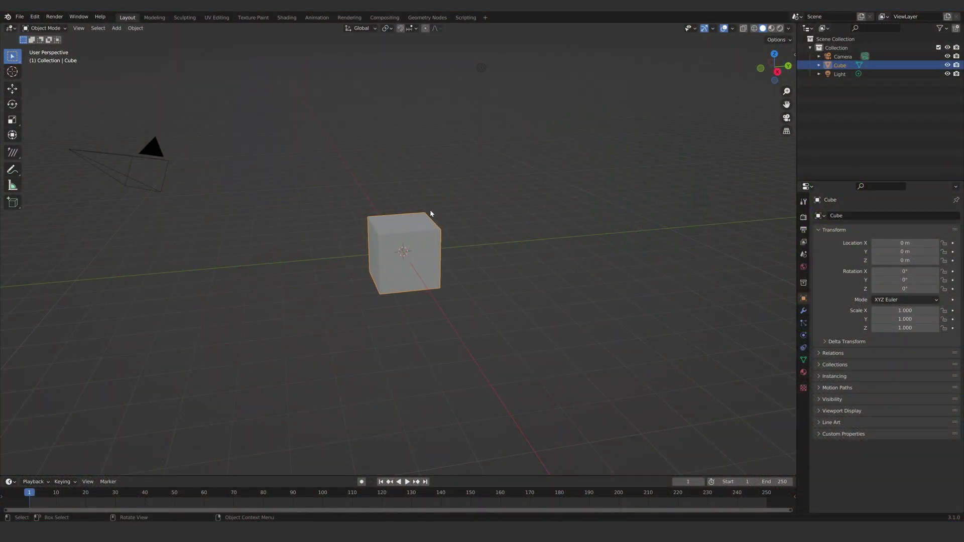
Divide the default cube's mesh with four evenly spaced loop cuts in each of the three directions
{"action": "key", "text": "Tab"}
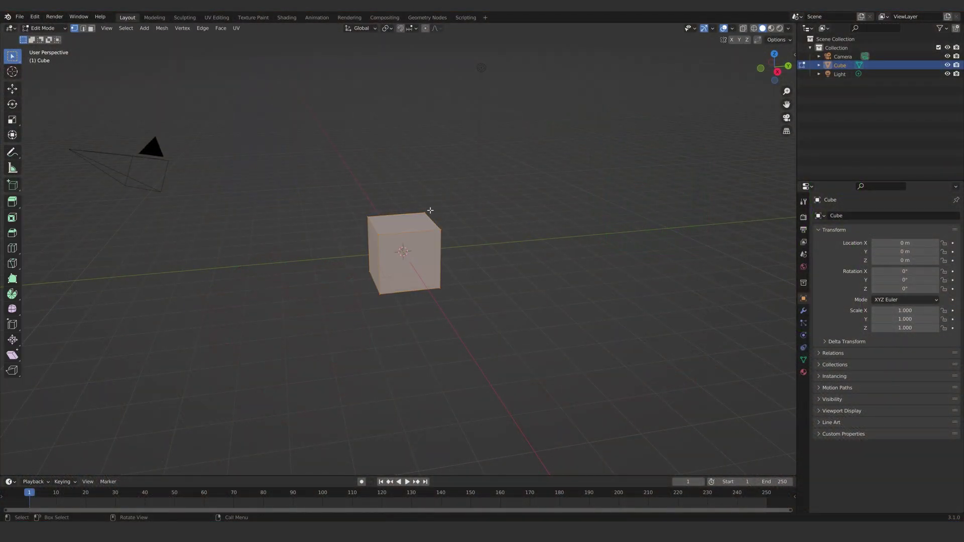
{"action": "key", "text": "alt+a"}
{"action": "scroll", "coordinate": [419, 253], "scroll_direction": "up", "scroll_amount": 3}
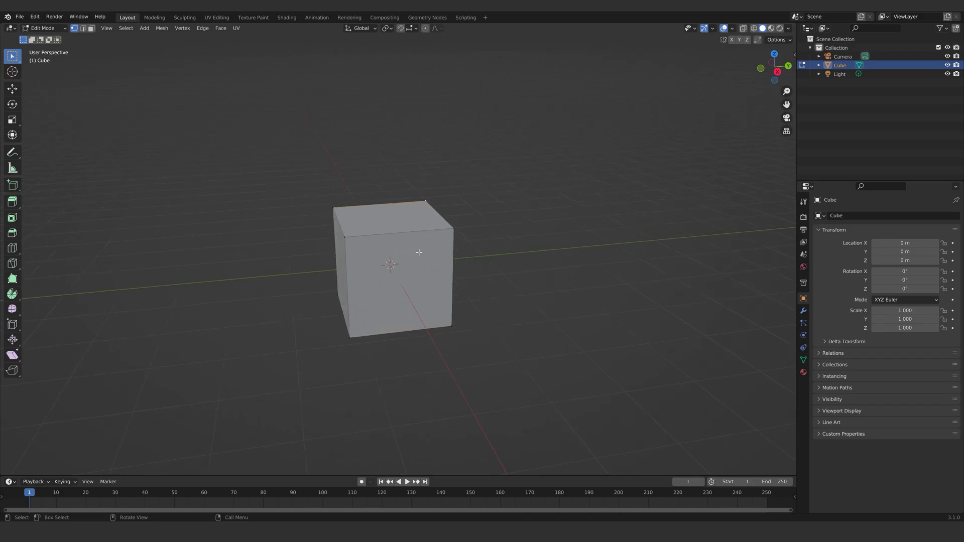
{"action": "left_click", "coordinate": [12, 252]}
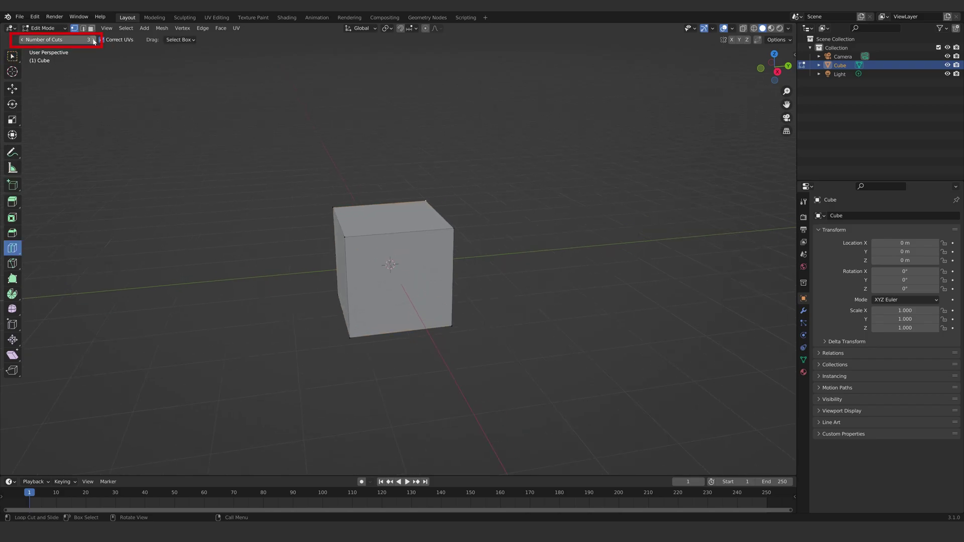
{"action": "left_click", "coordinate": [404, 240]}
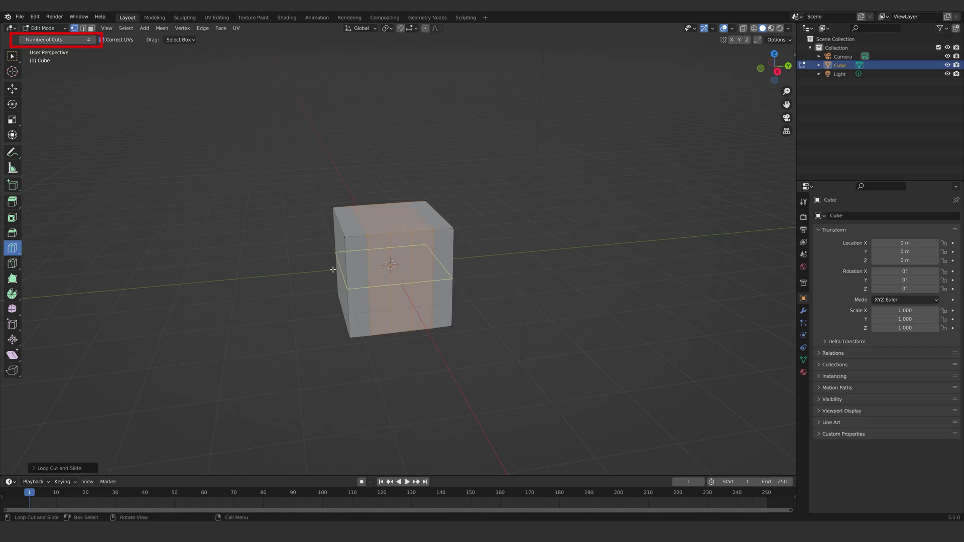
{"action": "middle_click_drag", "start_coordinate": [334, 270], "coordinate": [314, 242]}
{"action": "left_click", "coordinate": [321, 243]}
{"action": "left_click", "coordinate": [358, 264]}
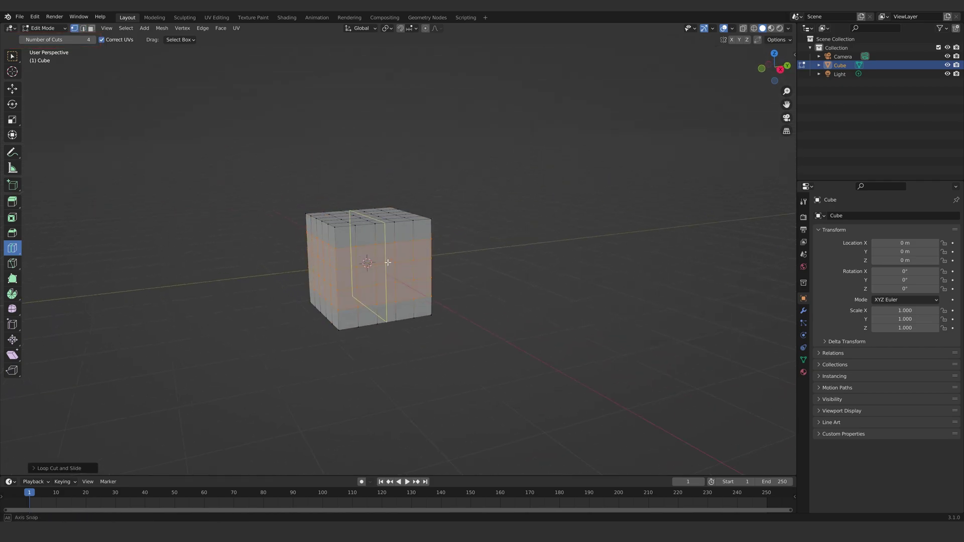
{"action": "middle_click_drag", "start_coordinate": [358, 264], "coordinate": [329, 221]}
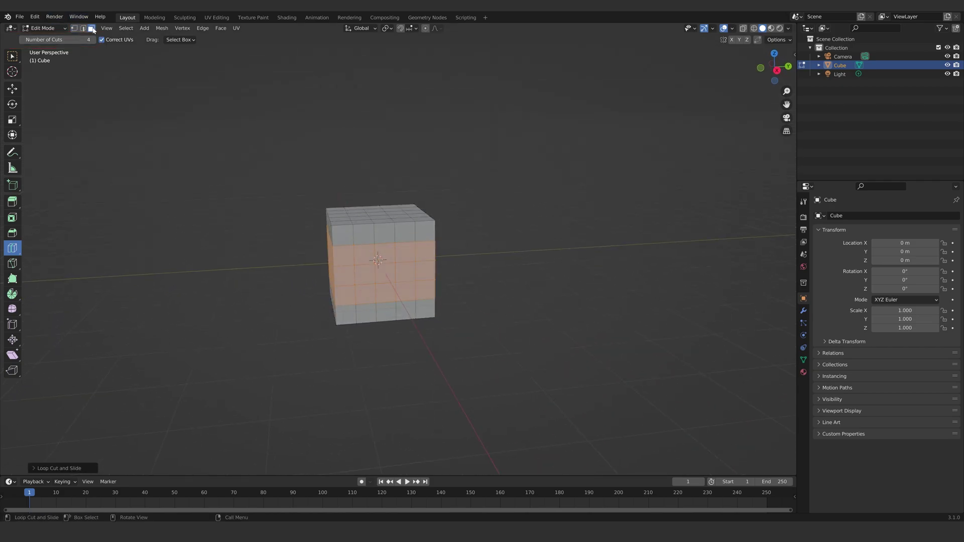
Select six faces on one side of the cube, three each in the second and fourth columns, as a six-dot pattern
{"action": "scroll", "coordinate": [329, 235], "scroll_direction": "up", "scroll_amount": 3}
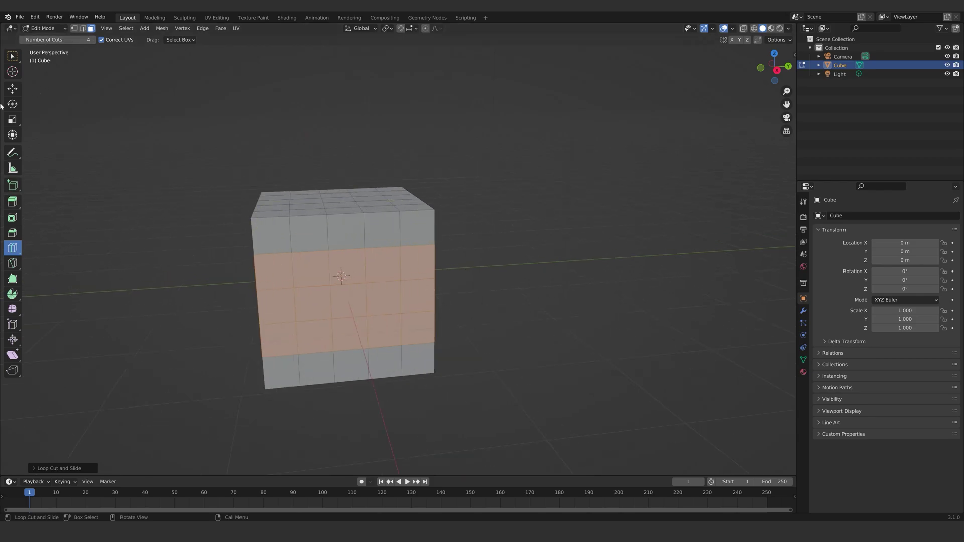
{"action": "left_click", "coordinate": [13, 89]}
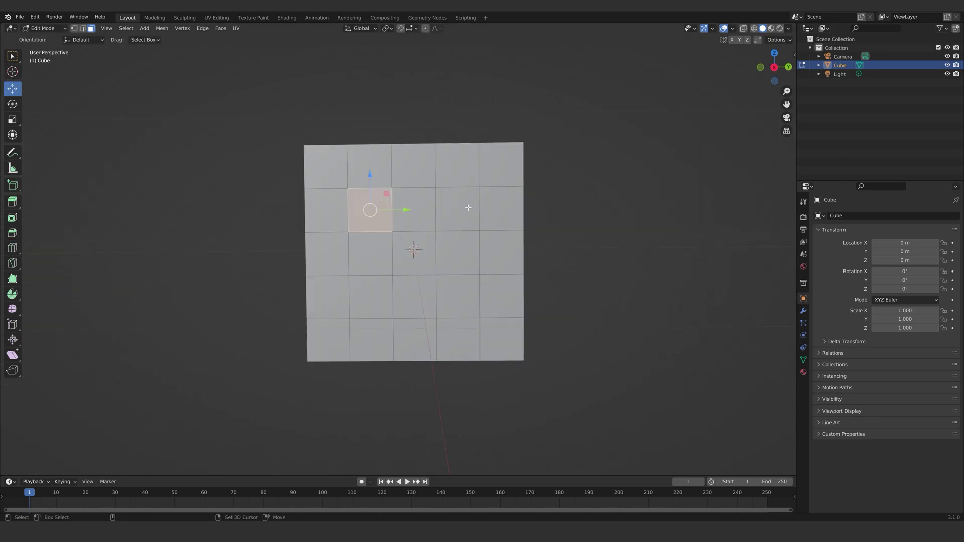
{"action": "left_click", "coordinate": [457, 208], "text": "shift"}
{"action": "left_click", "coordinate": [457, 252], "text": "shift"}
{"action": "left_click", "coordinate": [458, 297], "text": "shift"}
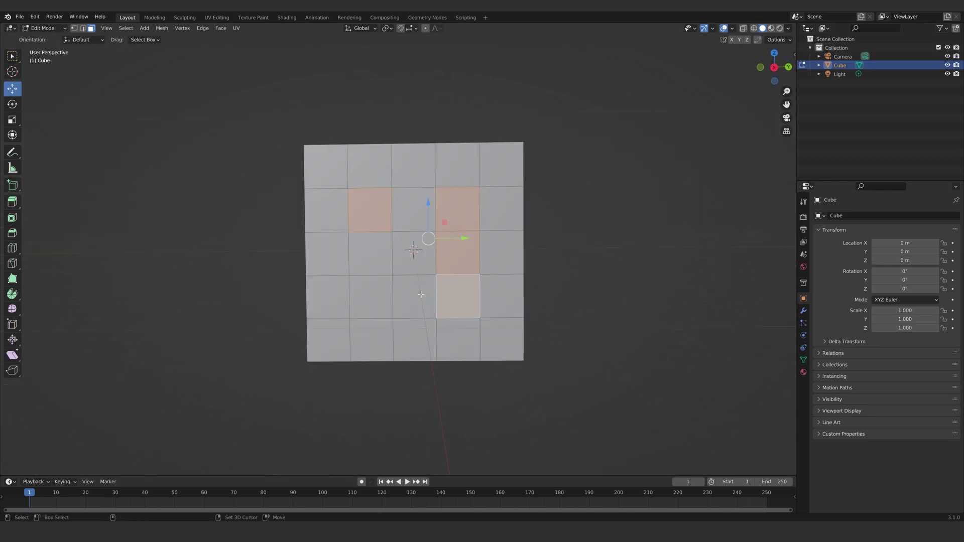
{"action": "left_click", "coordinate": [371, 296], "text": "shift"}
{"action": "left_click", "coordinate": [366, 258], "text": "shift"}
Add five faces on the adjacent side to the selection, one in the centre and four diagonal to it
{"action": "middle_click_drag", "start_coordinate": [384, 257], "coordinate": [393, 180]}
{"action": "left_click", "coordinate": [370, 358], "text": "shift"}
{"action": "left_click", "coordinate": [465, 361], "text": "shift"}
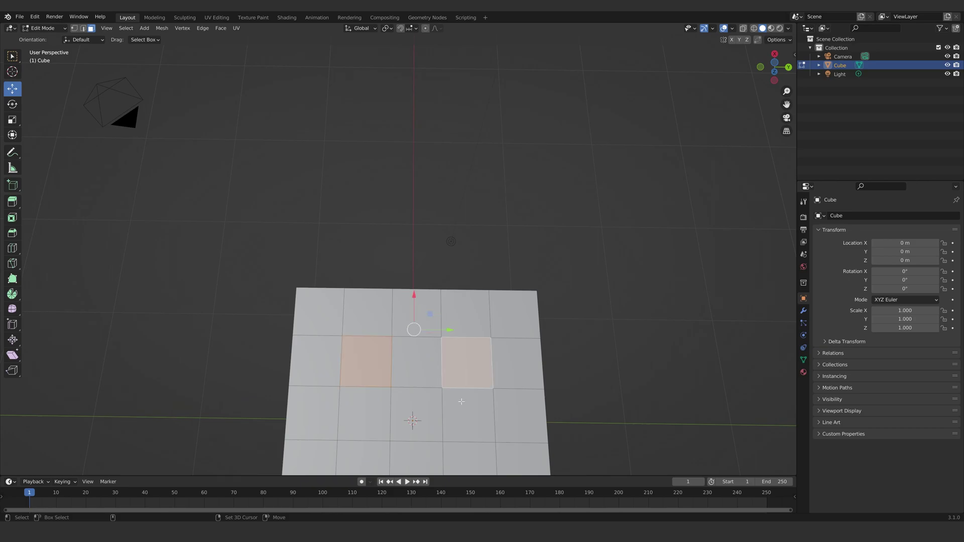
{"action": "middle_click_drag", "start_coordinate": [461, 400], "coordinate": [432, 348], "text": "shift"}
{"action": "left_click", "coordinate": [416, 316], "text": "shift"}
{"action": "left_click", "coordinate": [357, 366], "text": "shift"}
{"action": "left_click", "coordinate": [467, 366], "text": "shift"}
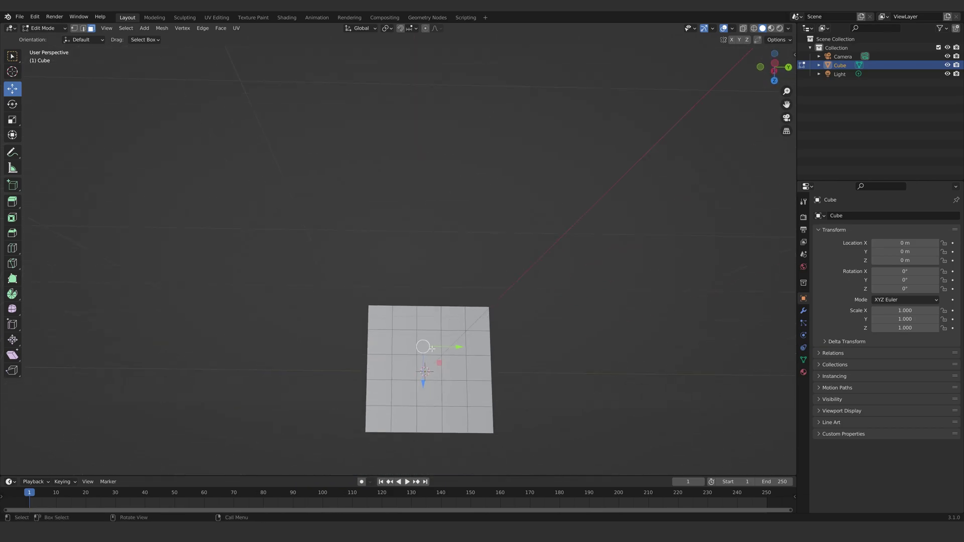
Add the dot faces on the cube's remaining sides to the selection, including a four-dot side and a single-dot side
{"action": "left_click", "coordinate": [398, 404], "text": "shift"}
{"action": "left_click", "coordinate": [454, 394], "text": "shift"}
{"action": "mouse_move", "coordinate": [454, 394]}
{"action": "middle_mouse_down"}
{"action": "mouse_move", "coordinate": [454, 314]}
{"action": "mouse_move", "coordinate": [457, 394]}
{"action": "mouse_move", "coordinate": [413, 334]}
{"action": "mouse_move", "coordinate": [439, 369]}
{"action": "mouse_move", "coordinate": [460, 375]}
{"action": "middle_mouse_up"}
{"action": "left_click", "coordinate": [420, 362], "text": "shift"}
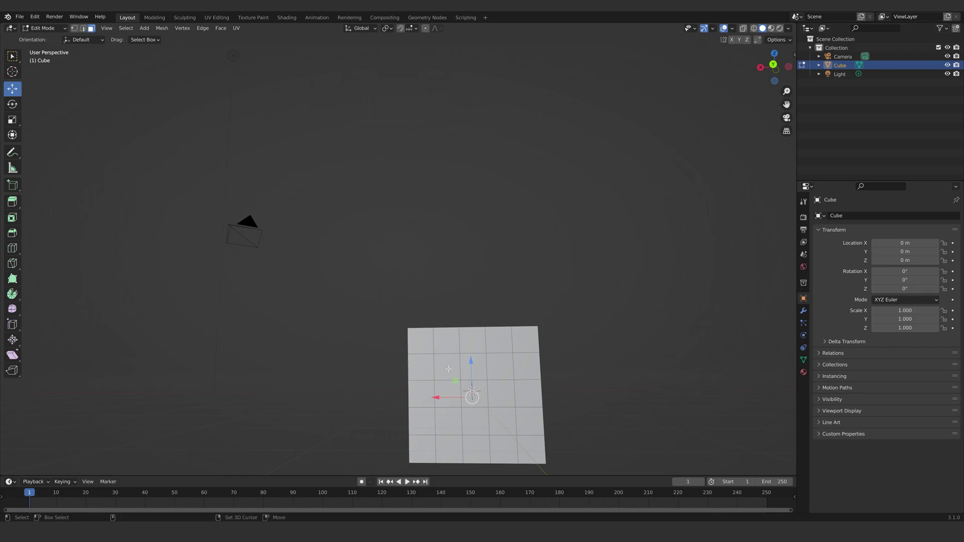
{"action": "left_click", "coordinate": [504, 425], "text": "shift"}
Inset the selected dot faces individually with a thickness of about 0.037 m
{"action": "middle_click_drag", "start_coordinate": [504, 425], "coordinate": [529, 367]}
{"action": "key", "text": "i"}
{"action": "key", "text": "i"}
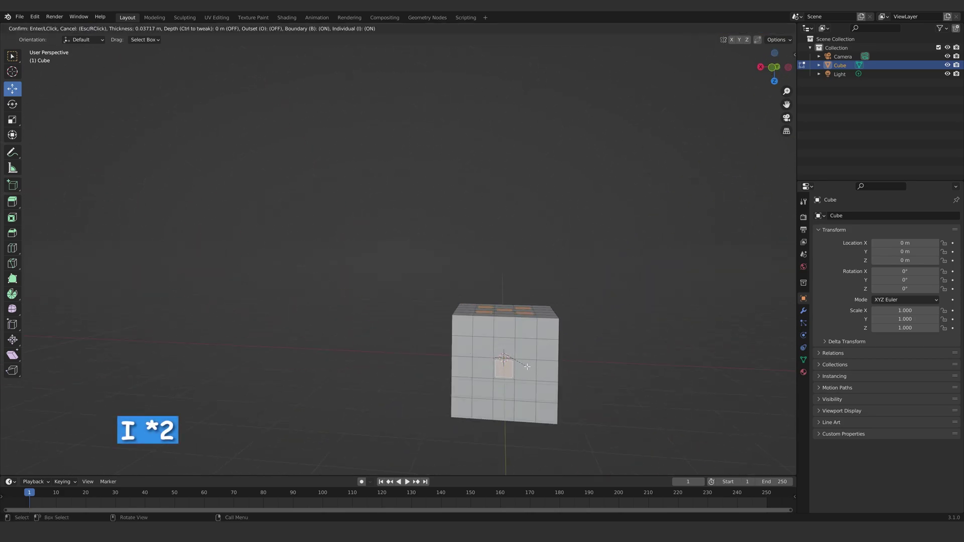
{"action": "left_click", "coordinate": [526, 366]}
Poke the inset dot faces and set the poke offset to -0.23 m to form dimples
{"action": "right_click", "coordinate": [515, 372]}
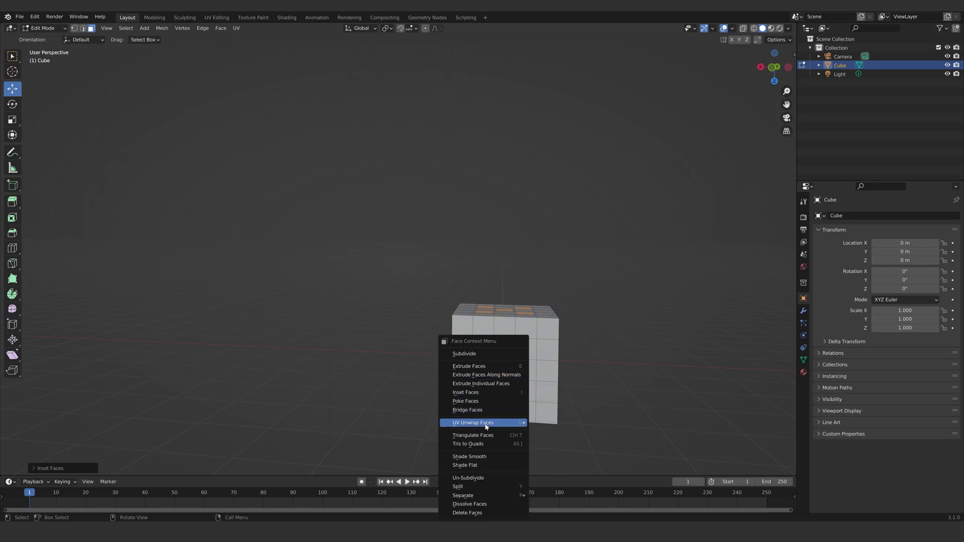
{"action": "left_click", "coordinate": [479, 402]}
{"action": "key", "text": "KP_7"}
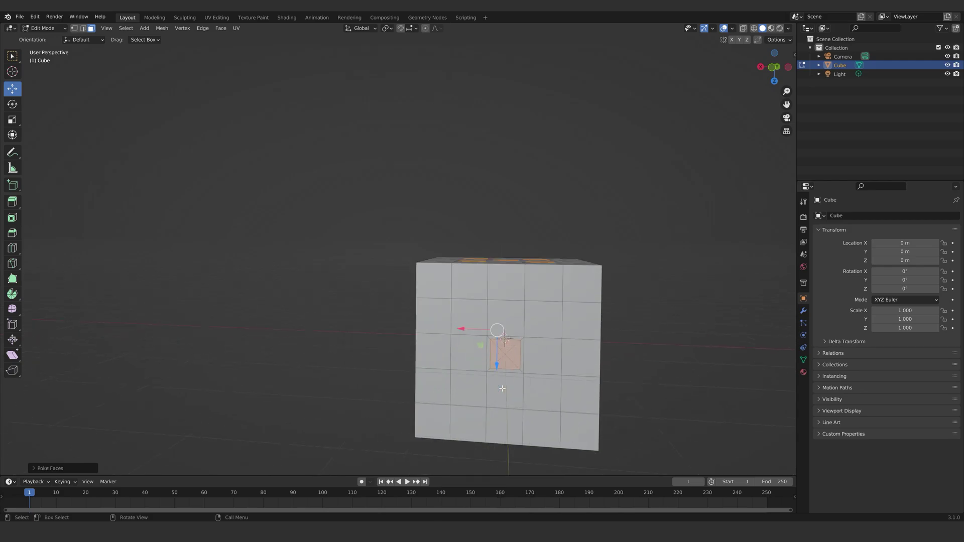
{"action": "scroll", "coordinate": [505, 351], "scroll_direction": "up", "scroll_amount": 3}
{"action": "left_click", "coordinate": [33, 468]}
{"action": "left_click_drag", "start_coordinate": [113, 447], "coordinate": [84, 446]}
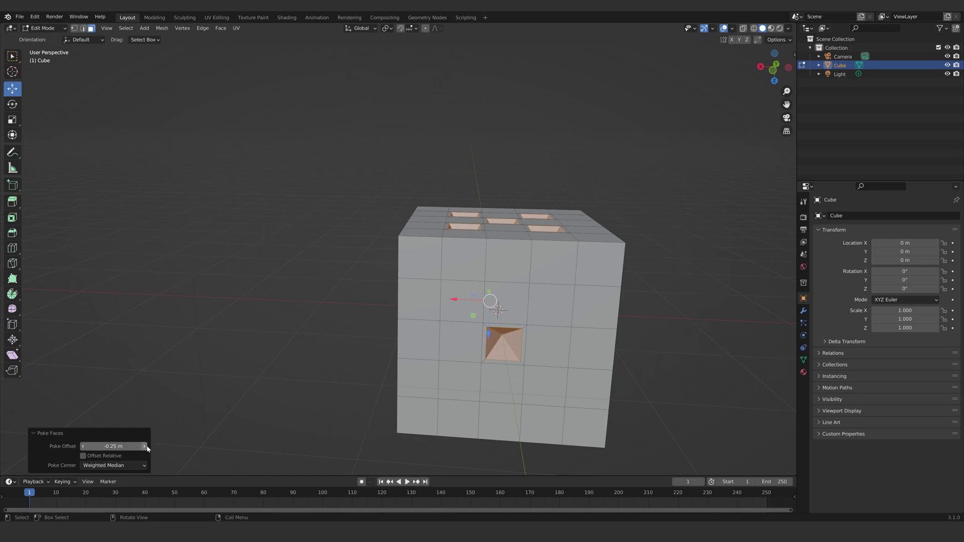
{"action": "mouse_move", "coordinate": [269, 295]}
{"action": "middle_mouse_down"}
{"action": "mouse_move", "coordinate": [243, 312]}
{"action": "mouse_move", "coordinate": [282, 308]}
{"action": "middle_mouse_up"}
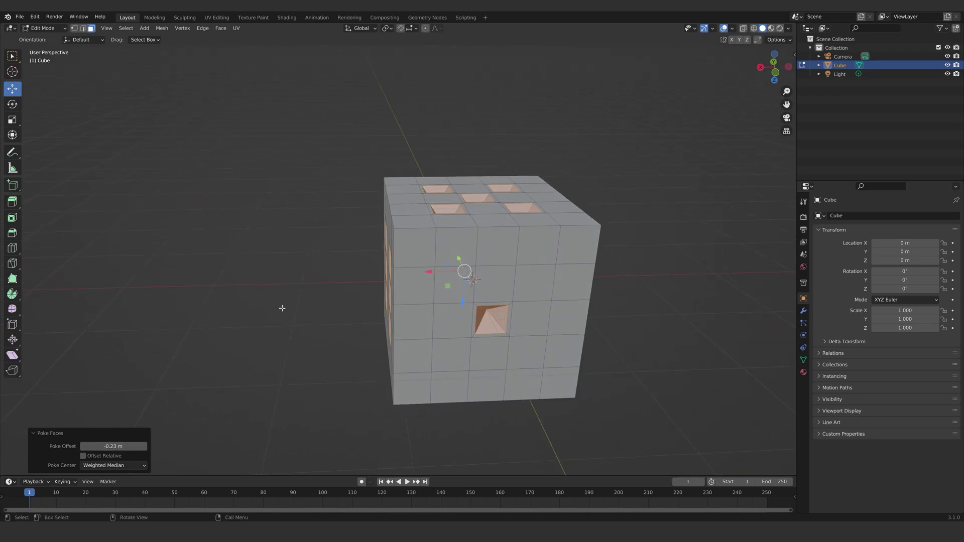
Add a Subdivision Surface modifier with viewport level 2 to the die and shade it smooth
{"action": "key", "text": "Tab"}
{"action": "left_click", "coordinate": [804, 311]}
{"action": "left_click", "coordinate": [856, 216]}
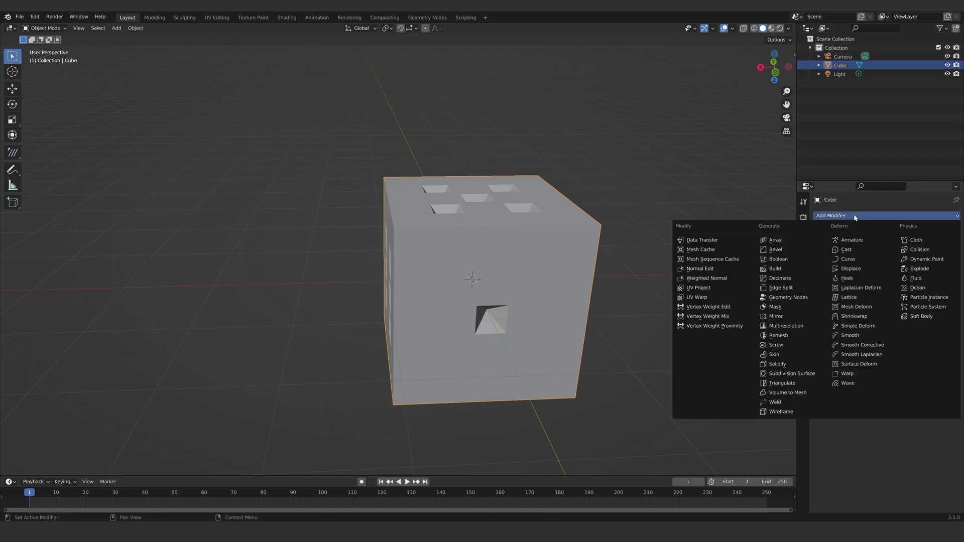
{"action": "left_click", "coordinate": [807, 374]}
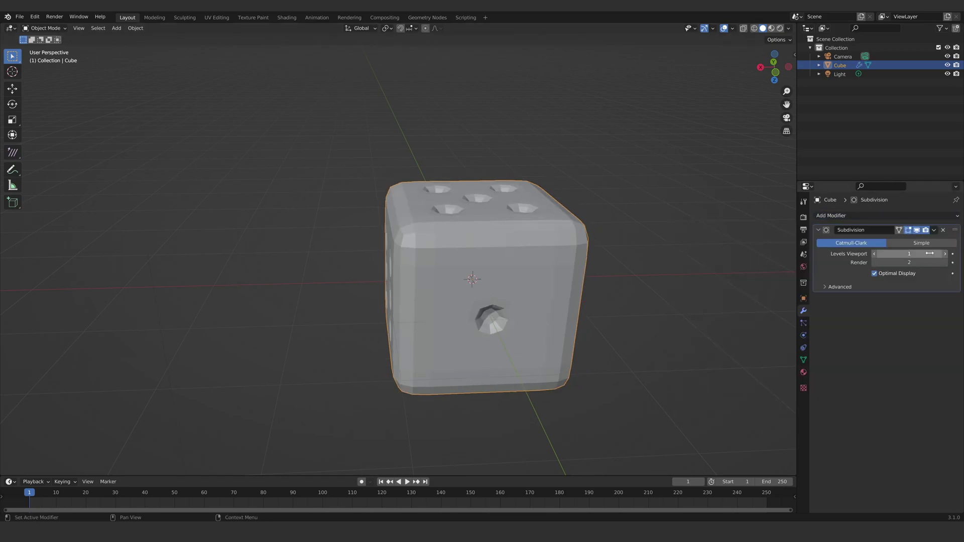
{"action": "left_click", "coordinate": [945, 254]}
{"action": "right_click", "coordinate": [555, 253]}
{"action": "left_click", "coordinate": [555, 253]}
{"action": "left_click", "coordinate": [633, 251]}
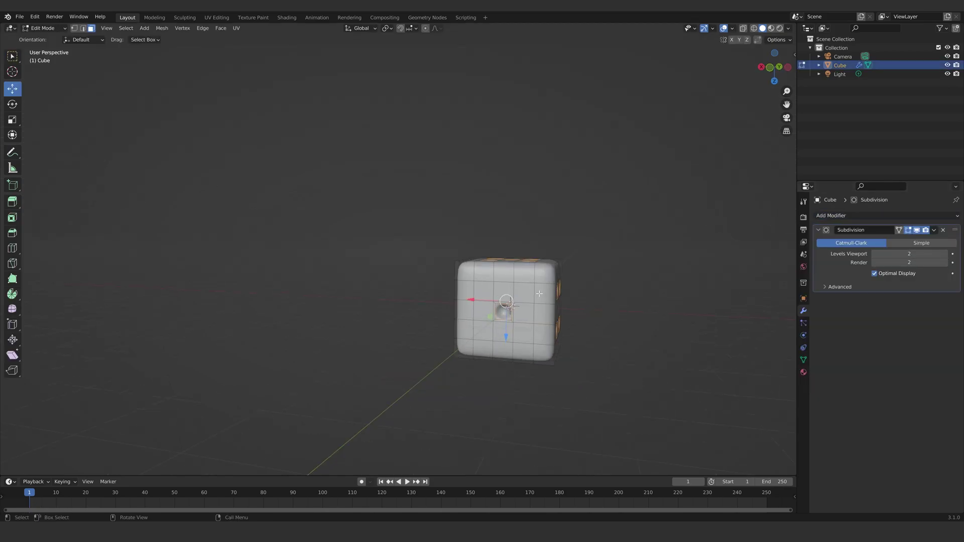
Hide the subdivision in the viewport and assign the selected dot faces to a new vertex group in Edit Mode
{"action": "middle_click_drag", "start_coordinate": [356, 291], "coordinate": [486, 255]}
{"action": "left_click", "coordinate": [917, 230]}
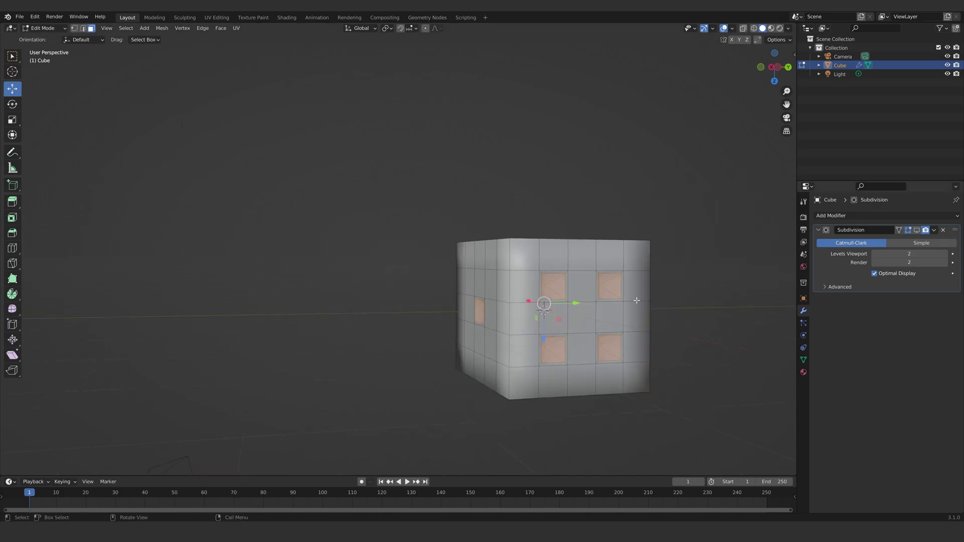
{"action": "middle_click_drag", "start_coordinate": [637, 299], "coordinate": [728, 322]}
{"action": "left_click", "coordinate": [804, 361]}
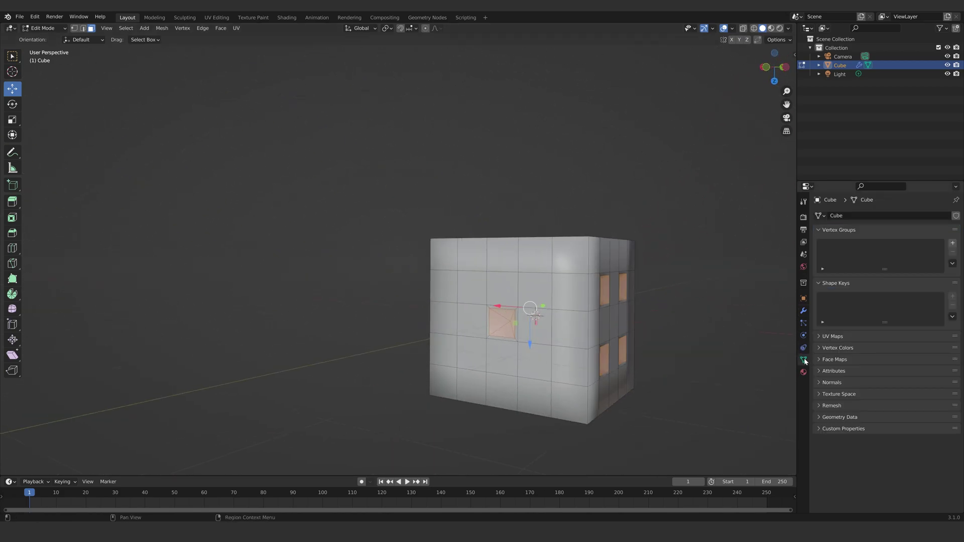
{"action": "left_click", "coordinate": [953, 244]}
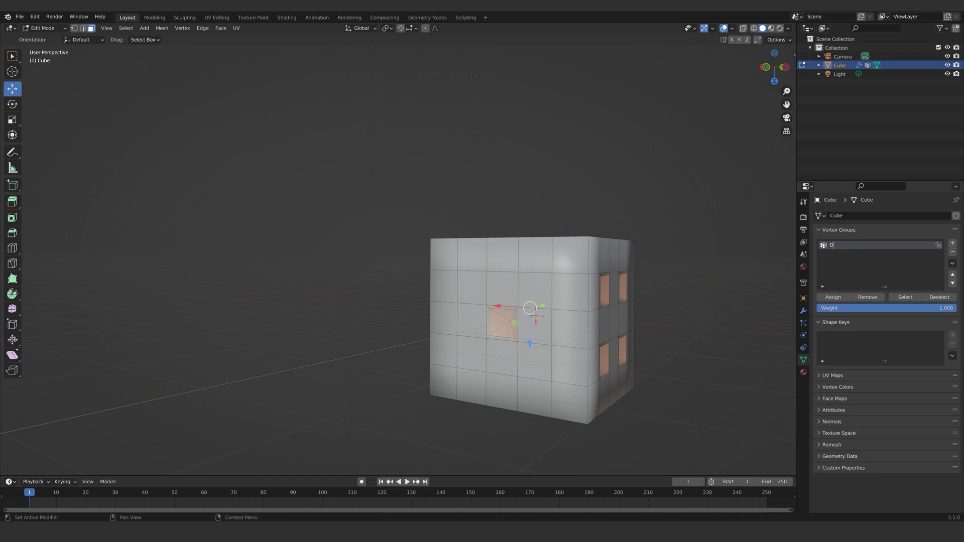
{"action": "left_click", "coordinate": [834, 297]}
Show the subdivision in the viewport again and scale the whole die to about 0.65 in Object Mode
{"action": "key", "text": "Tab"}
{"action": "left_click", "coordinate": [804, 311]}
{"action": "left_click", "coordinate": [917, 231]}
{"action": "middle_click_drag", "start_coordinate": [598, 269], "coordinate": [531, 272]}
{"action": "key", "text": "s"}
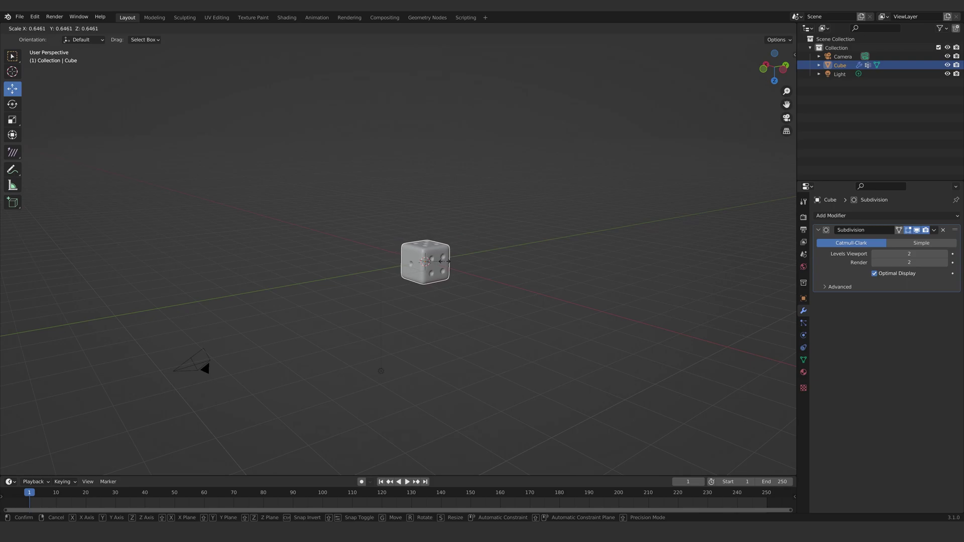
{"action": "left_click", "coordinate": [444, 262]}
Move the die about -3.41 m along the Z axis and apply its scale
{"action": "left_click_drag", "start_coordinate": [425, 298], "coordinate": [433, 199]}
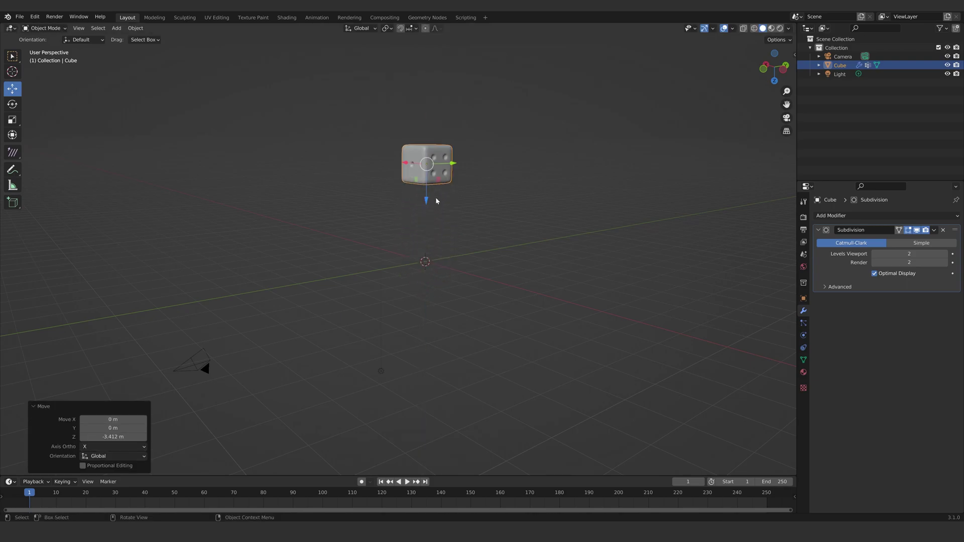
{"action": "key", "text": "ctrl+a"}
{"action": "left_click", "coordinate": [410, 158]}
{"action": "left_click", "coordinate": [454, 267]}
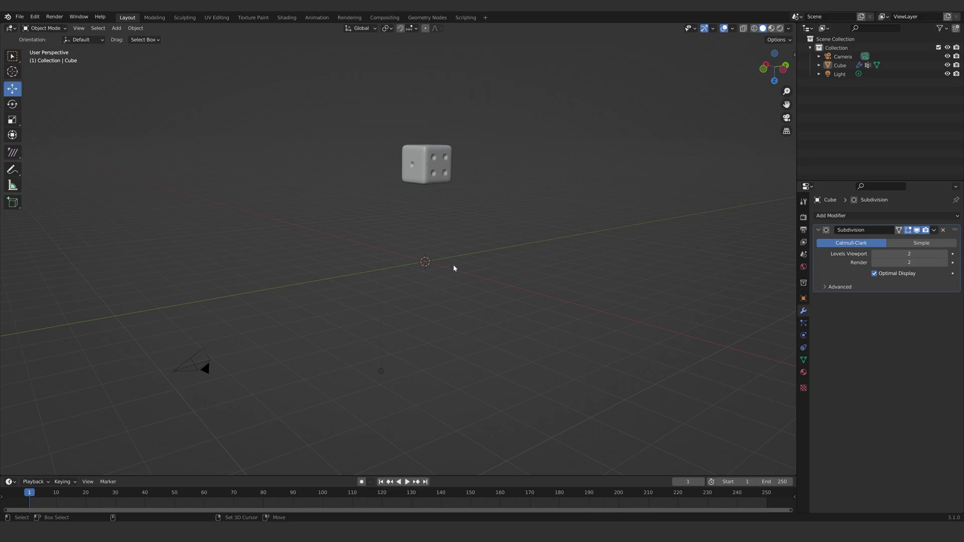
Add a plane at the world origin and scale it up into a large floor
{"action": "key", "text": "shift+a"}
{"action": "mouse_move", "coordinate": [409, 228]}
{"action": "left_click", "coordinate": [499, 234]}
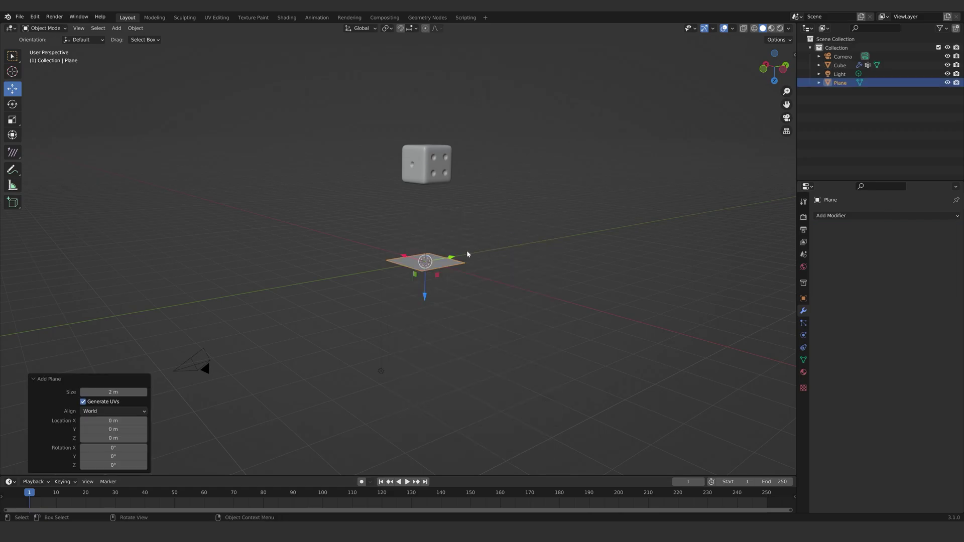
{"action": "key", "text": "s"}
{"action": "left_click", "coordinate": [682, 230]}
Give the plane a passive rigid body with a Mesh collision shape and a 0.004 m collision margin
{"action": "left_click", "coordinate": [803, 324]}
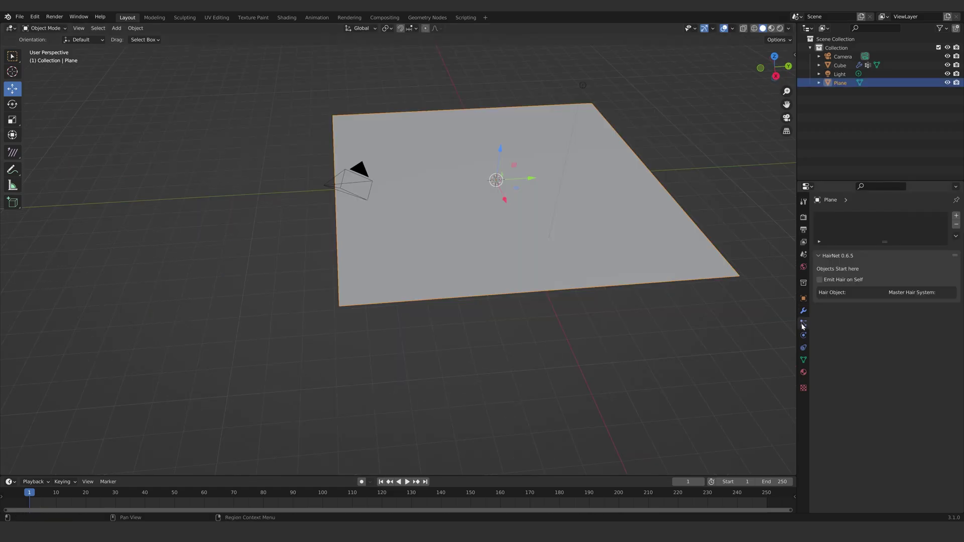
{"action": "left_click", "coordinate": [804, 336]}
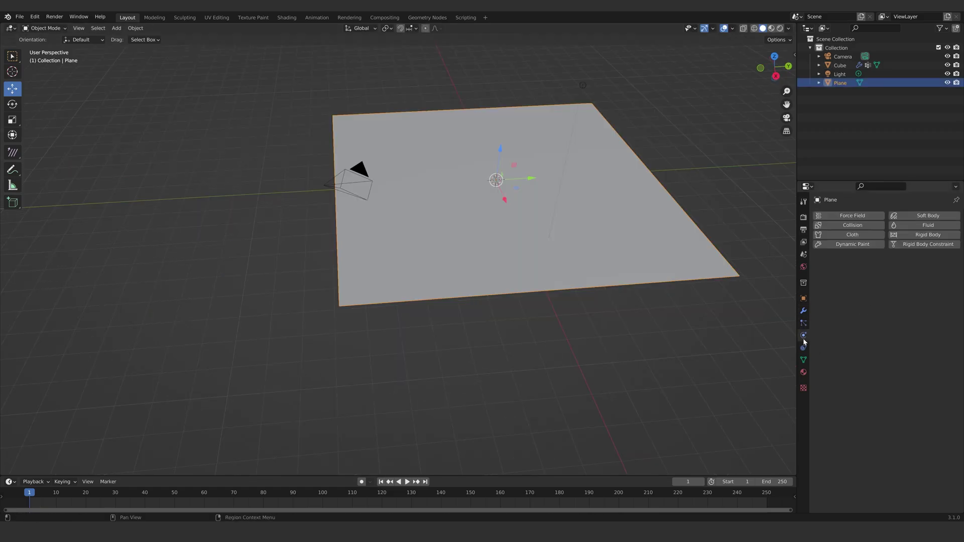
{"action": "left_click", "coordinate": [923, 235]}
{"action": "left_click", "coordinate": [910, 271]}
{"action": "left_click", "coordinate": [904, 298]}
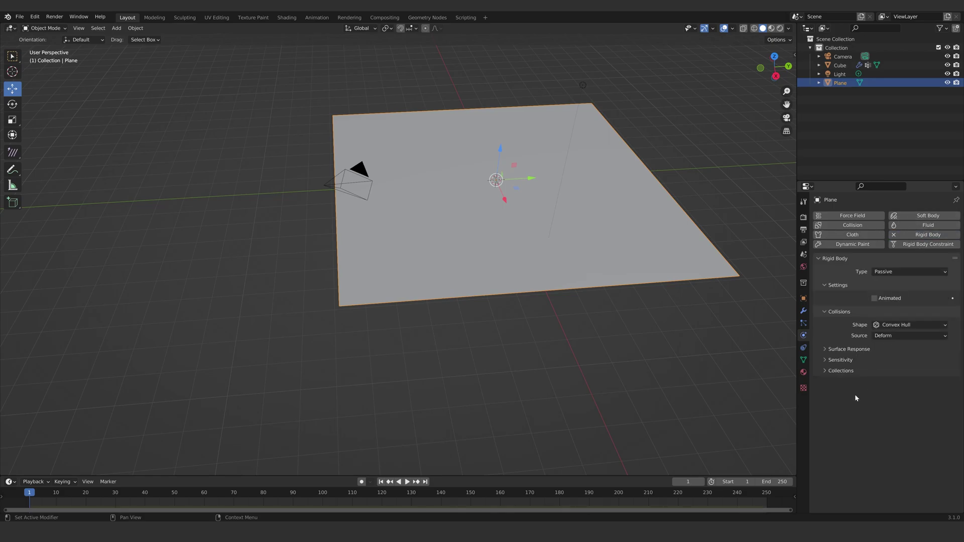
{"action": "left_click", "coordinate": [899, 326]}
{"action": "left_click", "coordinate": [899, 389]}
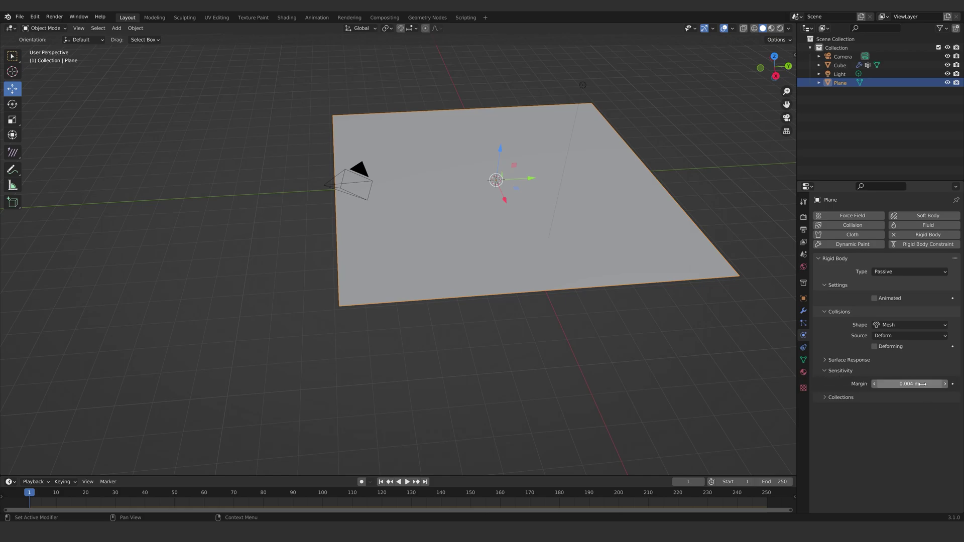
{"action": "left_click", "coordinate": [837, 360]}
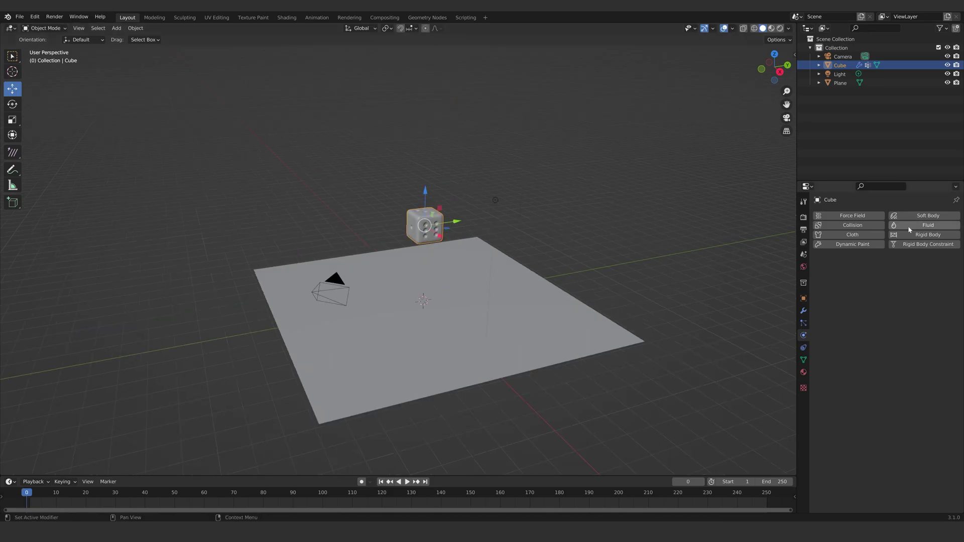
Give the die an active rigid body with a Mesh collision shape and a 0.004 m margin
{"action": "left_click", "coordinate": [921, 344]}
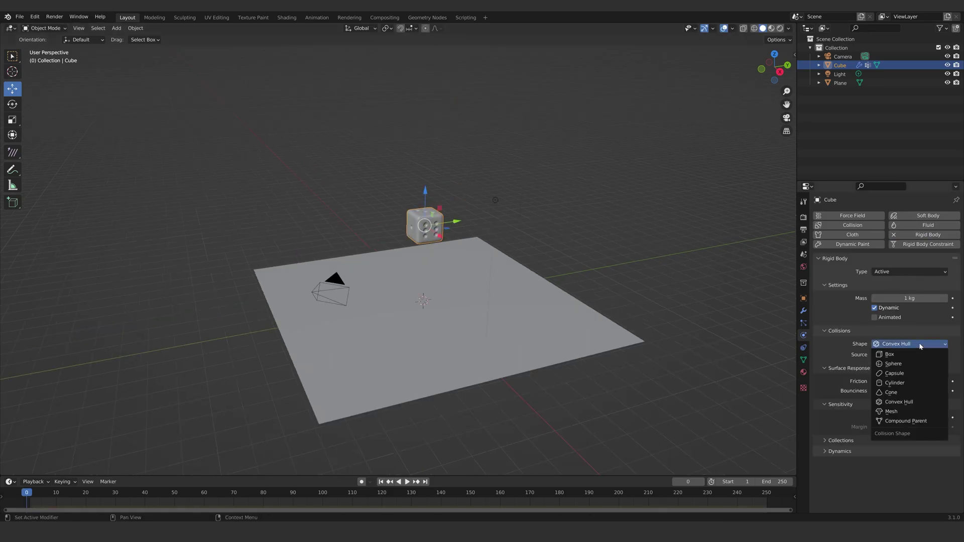
{"action": "left_click", "coordinate": [907, 412]}
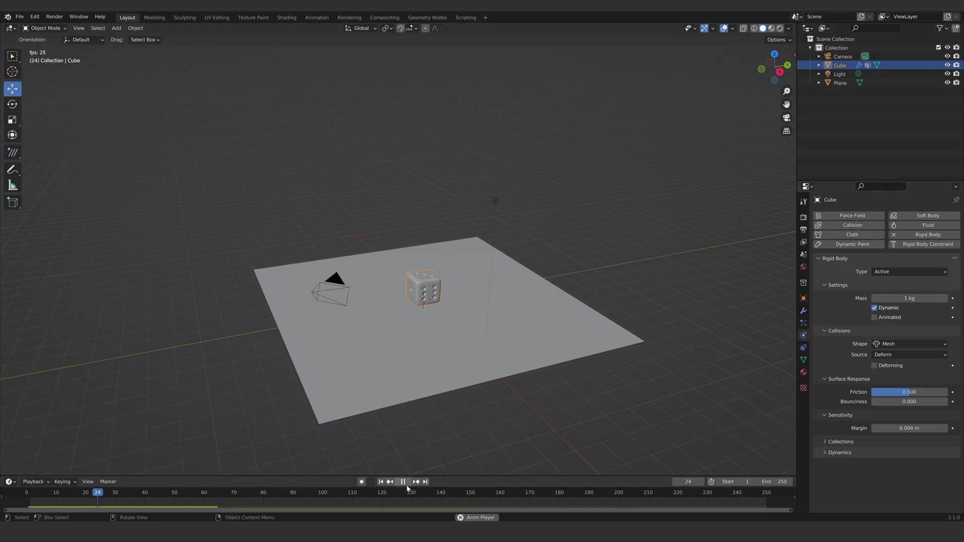
Return the animation to its first frame and raise the die about 1.73 m along the Z axis
{"action": "left_click", "coordinate": [381, 483]}
{"action": "left_click_drag", "start_coordinate": [457, 134], "coordinate": [458, 103]}
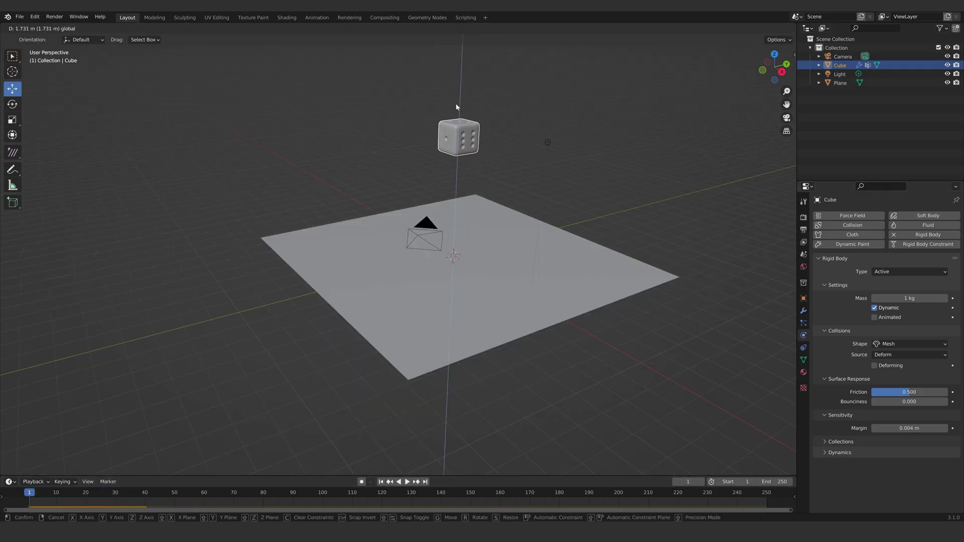
Tilt the raised die with a free trackball rotation of about -54.4° and -69.3°
{"action": "key", "text": "r"}
{"action": "key", "text": "r"}
{"action": "key", "text": "Return"}
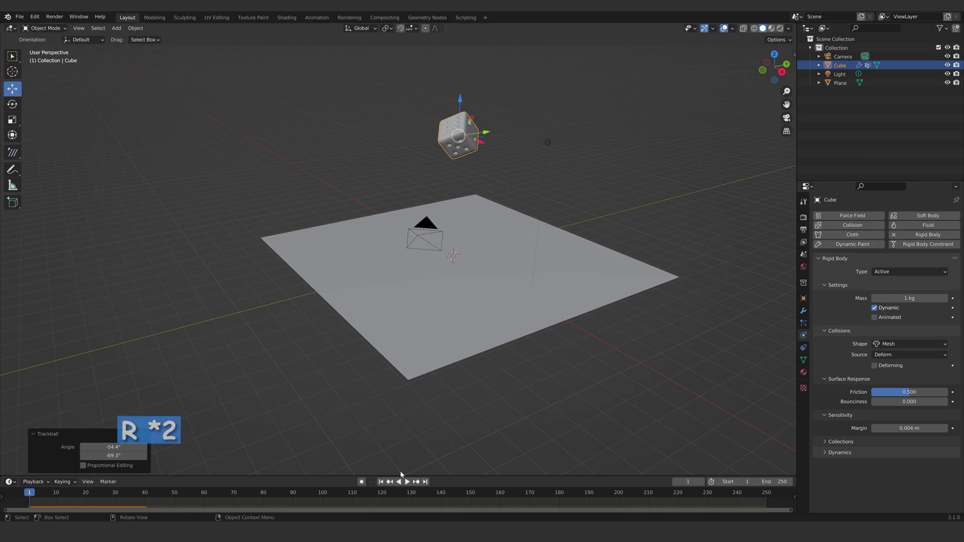
Preview the die's fall through the camera and return the animation to its first frame
{"action": "left_click", "coordinate": [411, 483]}
{"action": "key", "text": "Escape"}
{"action": "key", "text": "KP_0"}
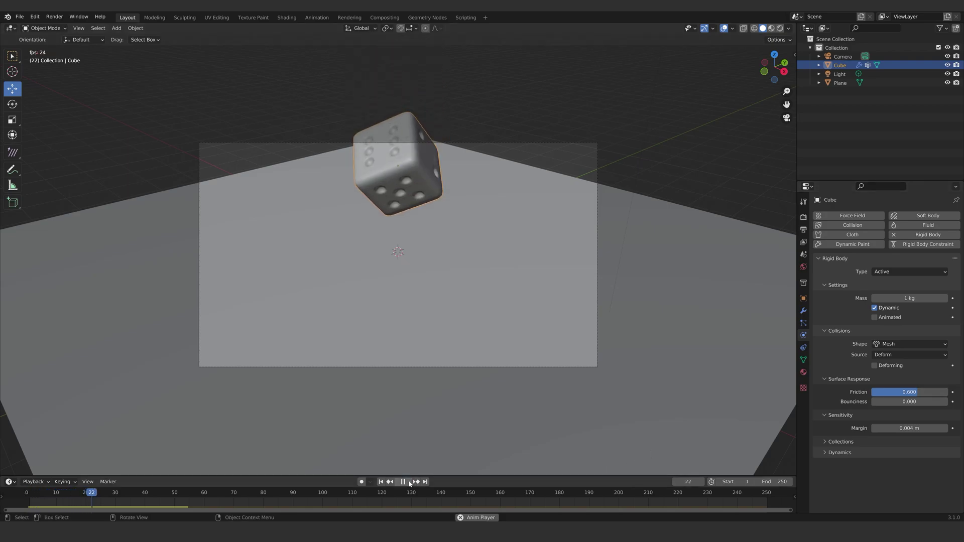
{"action": "left_click", "coordinate": [381, 483]}
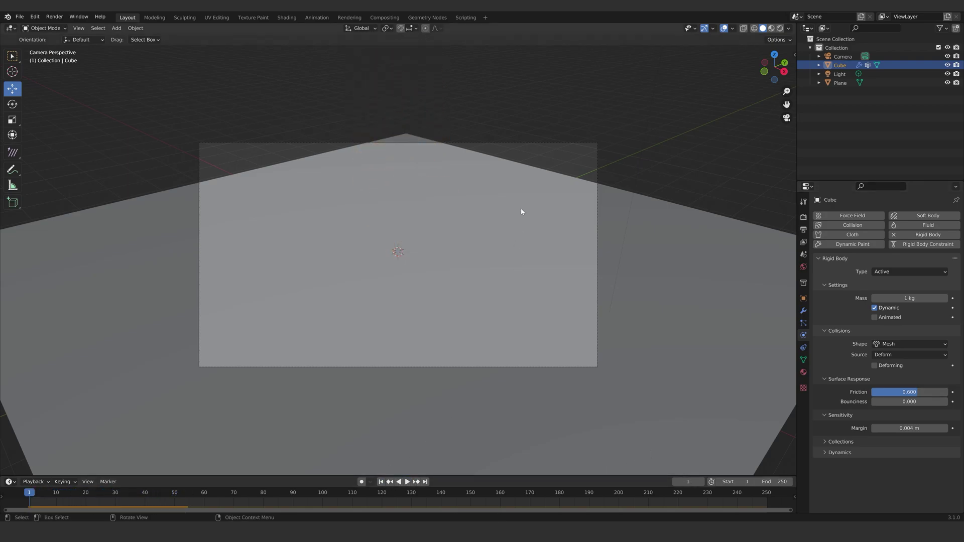
Duplicate the die and place the copy above it, offset about -1.55 m in X, -0.37 m in Y and 1.76 m in Z
{"action": "scroll", "coordinate": [522, 206], "scroll_direction": "down", "scroll_amount": 3}
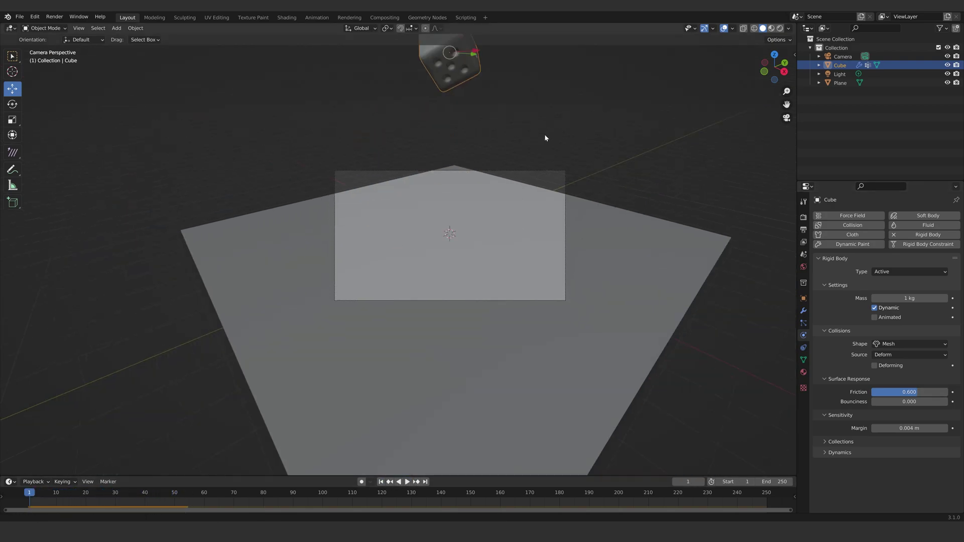
{"action": "middle_click_drag", "start_coordinate": [545, 135], "coordinate": [532, 258], "text": "shift"}
{"action": "key", "text": "shift+d"}
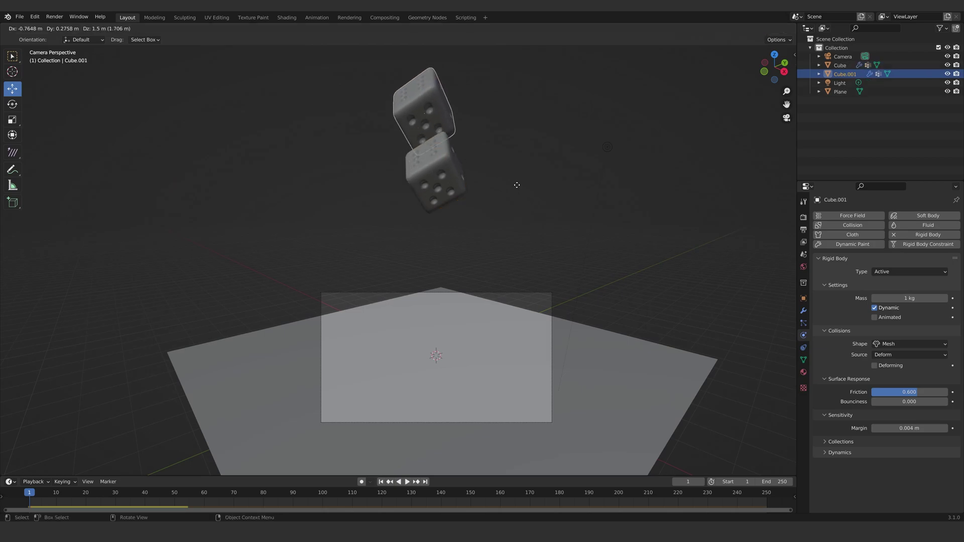
{"action": "left_click", "coordinate": [482, 184]}
{"action": "middle_click_drag", "start_coordinate": [482, 185], "coordinate": [504, 211]}
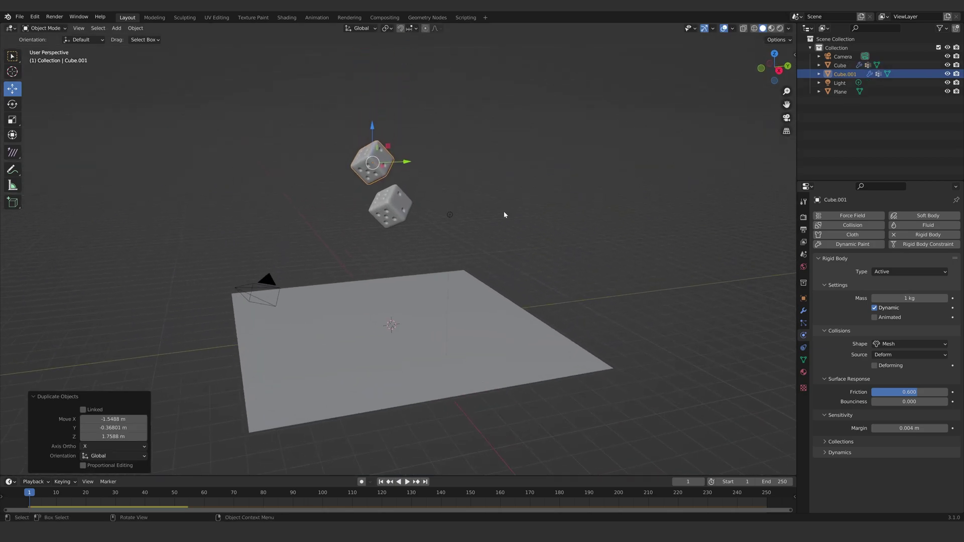
Tilt the duplicate die to a different orientation with a free trackball rotation
{"action": "key", "text": "r"}
{"action": "key", "text": "r"}
{"action": "left_click", "coordinate": [488, 237]}
{"action": "key", "text": "KP_0"}
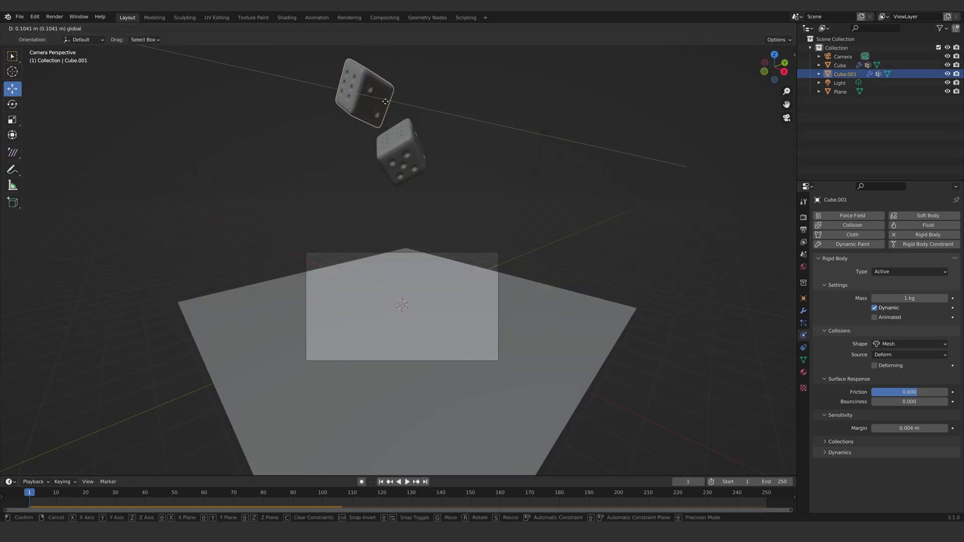
Play the simulation of both dice falling and return to the first frame
{"action": "left_click", "coordinate": [407, 482]}
{"action": "left_click", "coordinate": [407, 483]}
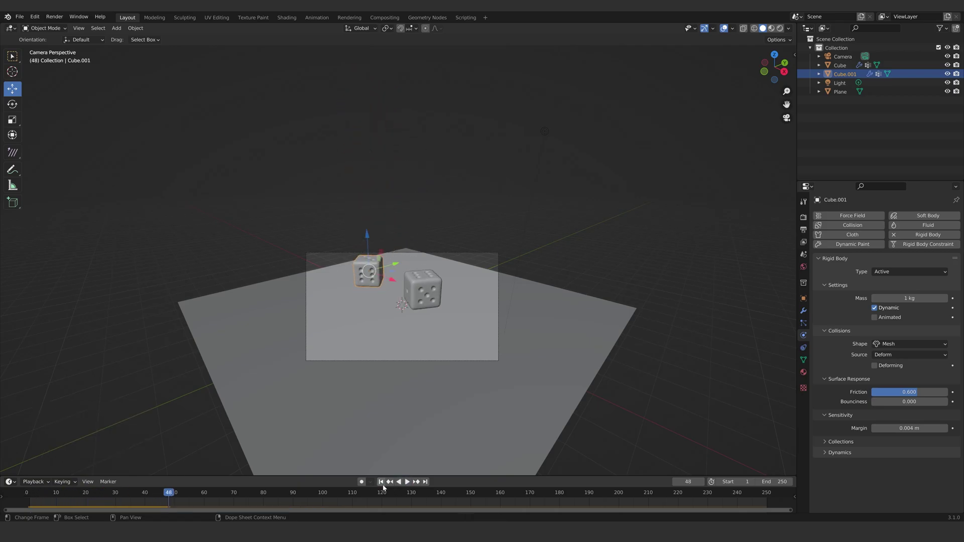
{"action": "left_click", "coordinate": [381, 483]}
Move the duplicate die about -0.86 m along the Y axis
{"action": "middle_click_drag", "start_coordinate": [428, 224], "coordinate": [402, 385], "text": "shift"}
{"action": "middle_click_drag", "start_coordinate": [407, 174], "coordinate": [407, 248], "text": "shift"}
{"action": "left_click_drag", "start_coordinate": [386, 188], "coordinate": [364, 198]}
{"action": "left_click", "coordinate": [369, 202]}
{"action": "middle_click_drag", "start_coordinate": [369, 202], "coordinate": [411, 226]}
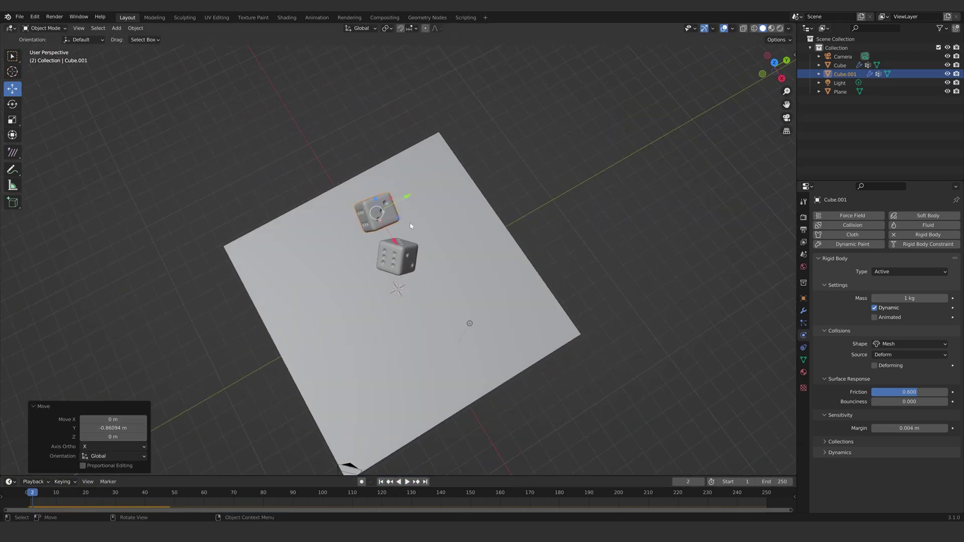
At the first frame, raise the duplicate die about 0.72 m and shift it along the X axis
{"action": "left_click", "coordinate": [380, 483]}
{"action": "left_click_drag", "start_coordinate": [375, 248], "coordinate": [381, 256]}
{"action": "middle_click_drag", "start_coordinate": [382, 254], "coordinate": [407, 285]}
{"action": "left_click_drag", "start_coordinate": [390, 207], "coordinate": [389, 191]}
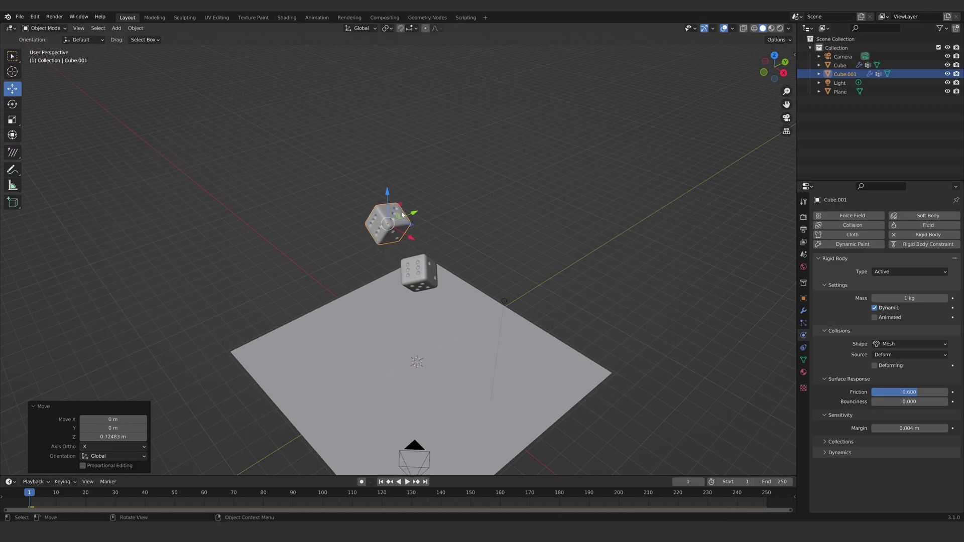
{"action": "left_click_drag", "start_coordinate": [411, 236], "coordinate": [424, 246]}
Play the fall through the camera, and lock the camera to the view to reframe the landed dice
{"action": "key", "text": "KP_0"}
{"action": "key", "text": "space"}
{"action": "key", "text": "n"}
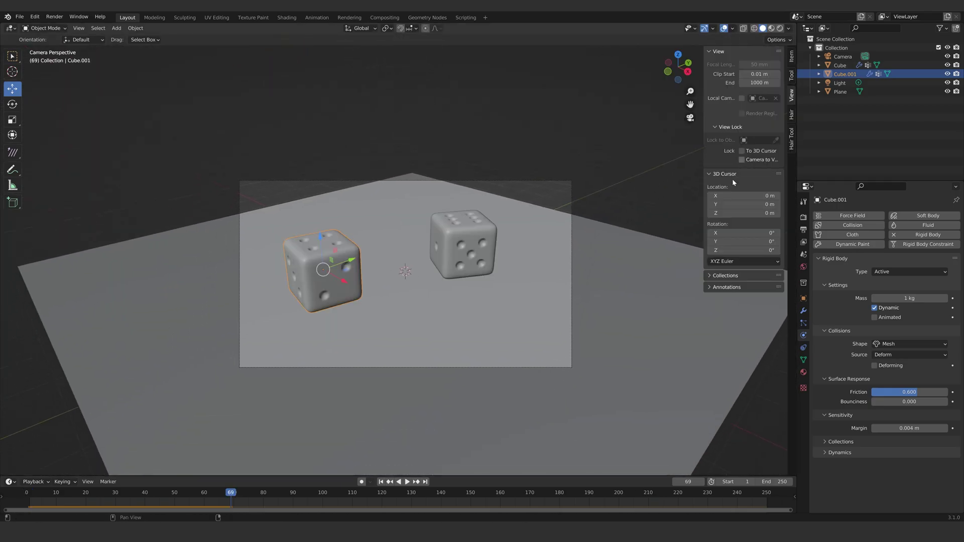
{"action": "middle_click_drag", "start_coordinate": [509, 268], "coordinate": [546, 299]}
Scale the floor plane up about 1.5 times and move it about -0.94 m along the X axis
{"action": "left_click", "coordinate": [536, 286]}
{"action": "key", "text": "s"}
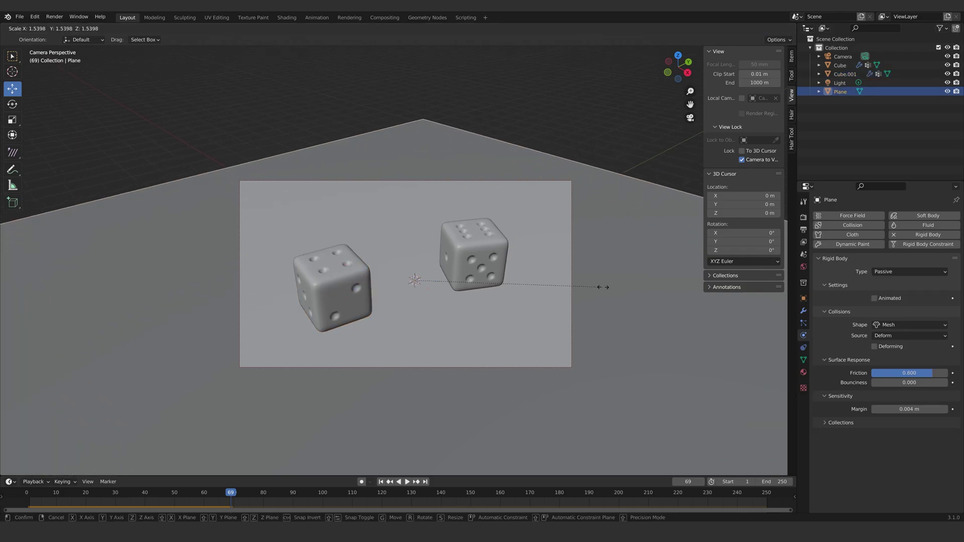
{"action": "left_click", "coordinate": [592, 287]}
{"action": "left_click_drag", "start_coordinate": [470, 282], "coordinate": [493, 283]}
Reframe the dice in the camera and switch the viewport to rendered shading
{"action": "middle_click_drag", "start_coordinate": [541, 297], "coordinate": [508, 282], "text": "alt"}
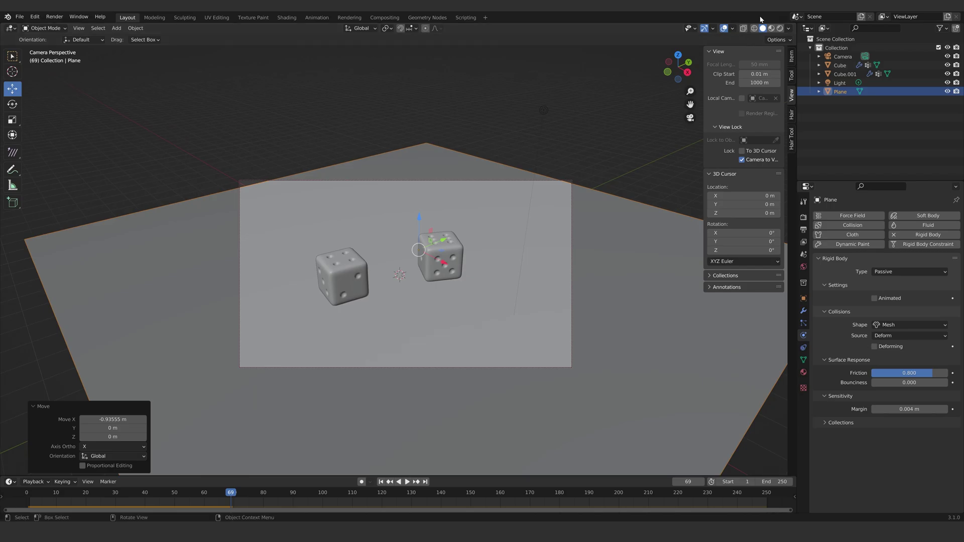
{"action": "left_click", "coordinate": [772, 28]}
{"action": "left_click", "coordinate": [780, 29]}
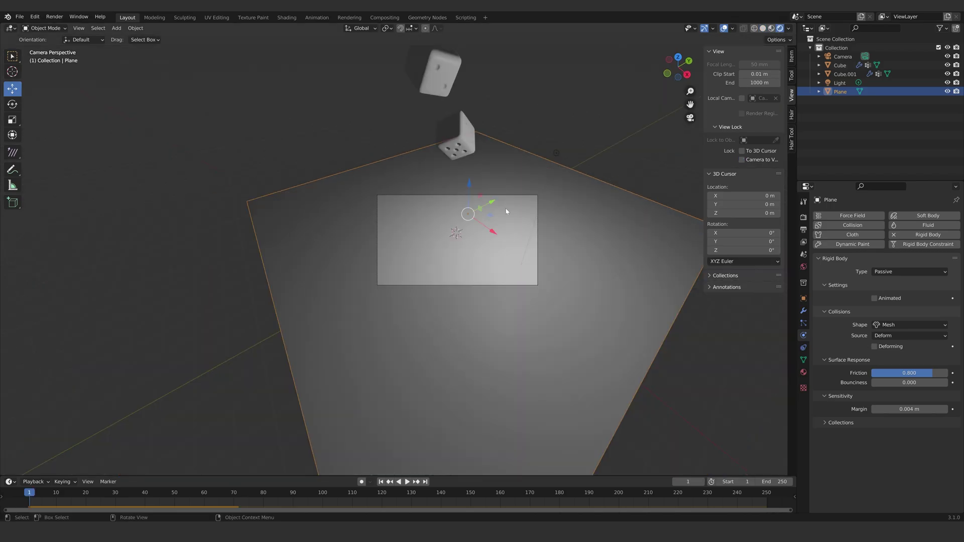
Select both dice and raise them together about 3.94 m along the Z axis
{"action": "left_click", "coordinate": [452, 141]}
{"action": "left_click", "coordinate": [448, 87], "text": "shift"}
{"action": "scroll", "coordinate": [451, 93], "scroll_direction": "down", "scroll_amount": 1}
{"action": "left_click_drag", "start_coordinate": [448, 80], "coordinate": [450, 8]}
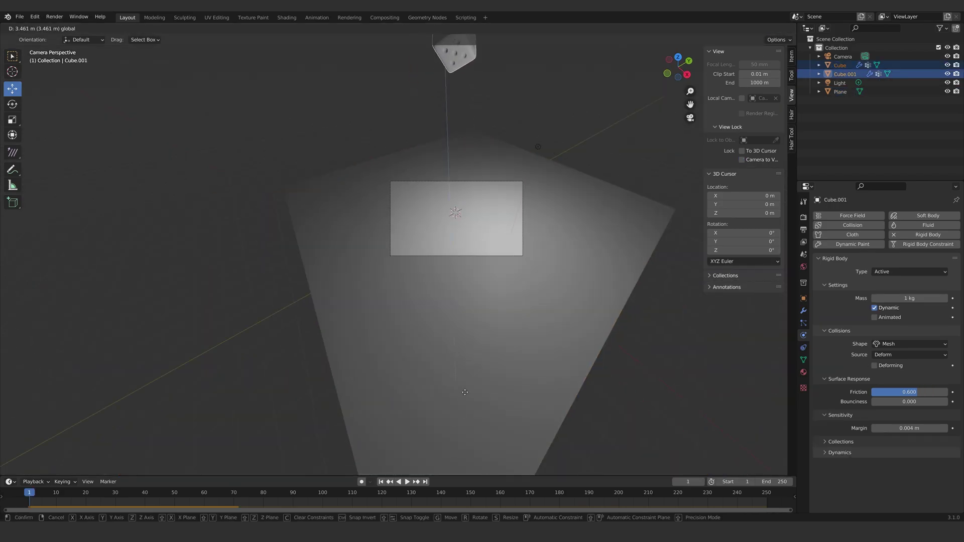
Raise both dice a further 4.06 m or so along Z and play the simulation until they land
{"action": "middle_click_drag", "start_coordinate": [540, 251], "coordinate": [505, 180]}
{"action": "scroll", "coordinate": [504, 179], "scroll_direction": "down", "scroll_amount": 3}
{"action": "middle_click_drag", "start_coordinate": [492, 272], "coordinate": [474, 378], "text": "shift"}
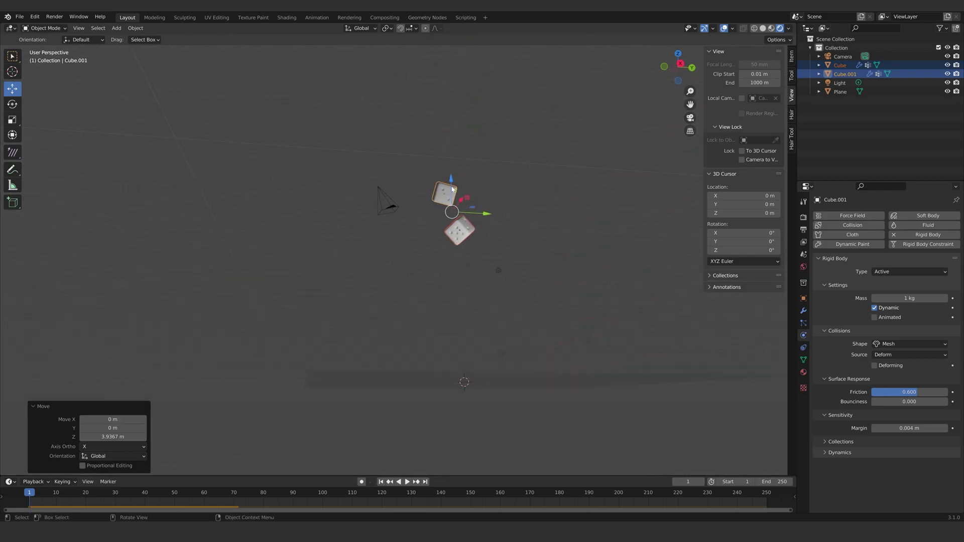
{"action": "left_click_drag", "start_coordinate": [451, 178], "coordinate": [450, 122]}
{"action": "middle_click_drag", "start_coordinate": [440, 287], "coordinate": [456, 442]}
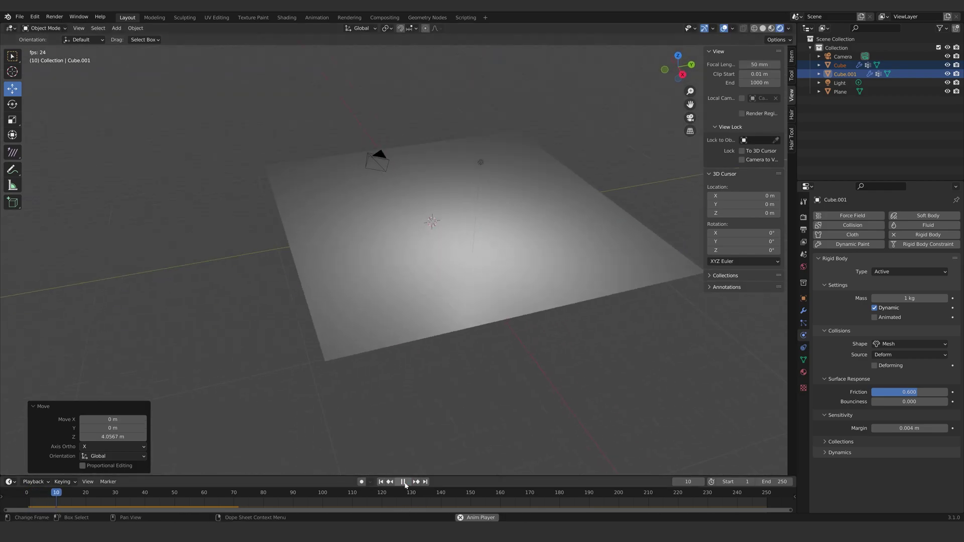
{"action": "key", "text": "space"}
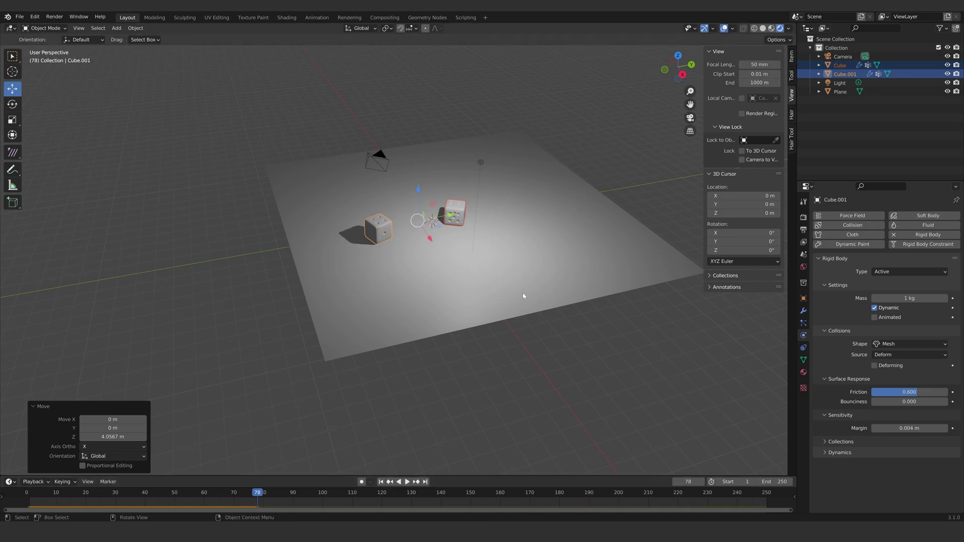
Reframe the camera more closely on the two landed dice
{"action": "key", "text": "KP_0"}
{"action": "scroll", "coordinate": [511, 361], "scroll_direction": "up", "scroll_amount": 2}
{"action": "middle_click_drag", "start_coordinate": [525, 288], "coordinate": [547, 389], "text": "alt"}
{"action": "scroll", "coordinate": [547, 328], "scroll_direction": "up", "scroll_amount": 1}
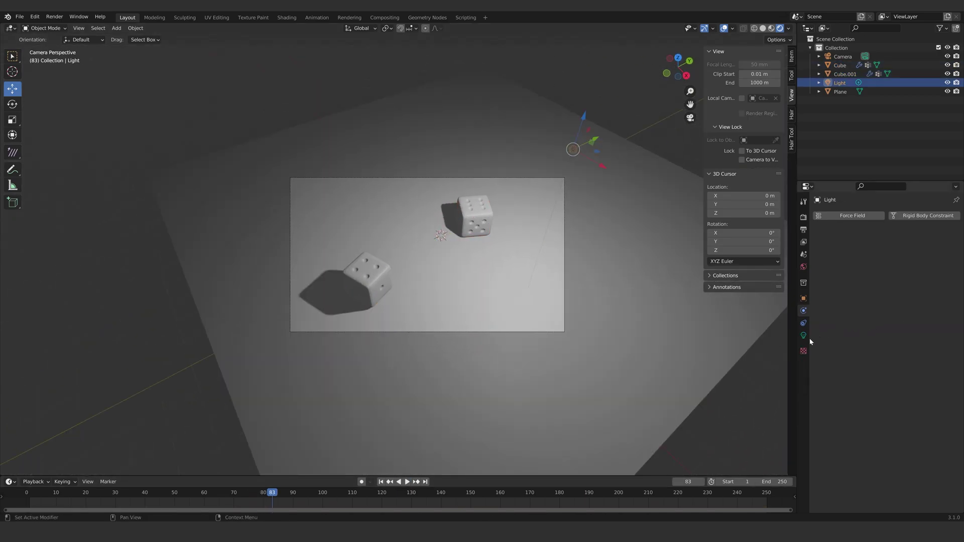
Change the light's type to Area and scale it up
{"action": "left_click", "coordinate": [804, 336]}
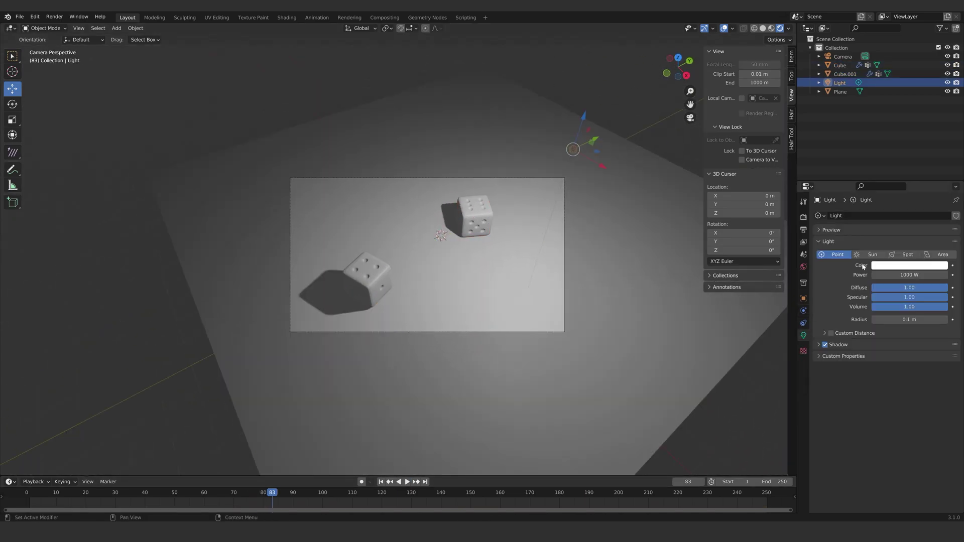
{"action": "left_click", "coordinate": [932, 255]}
{"action": "key", "text": "KP_0"}
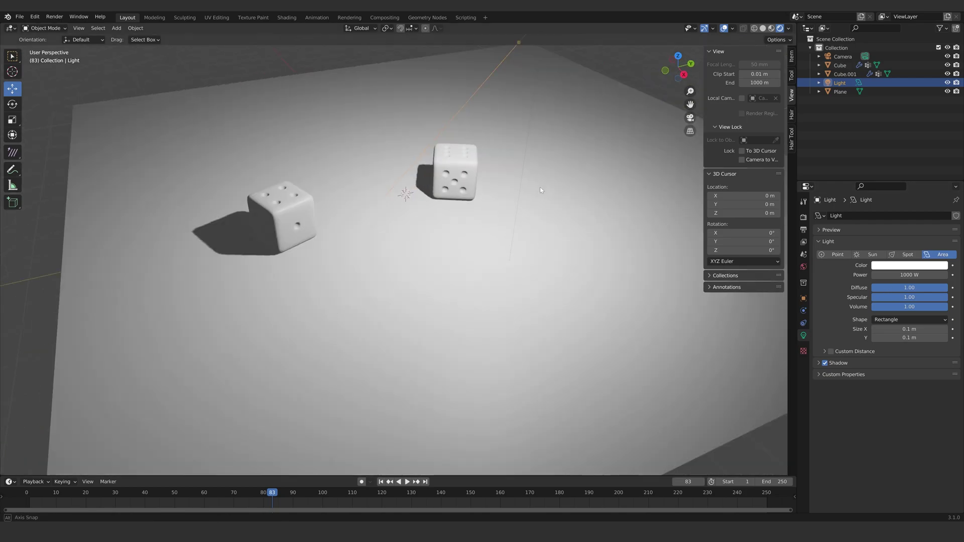
{"action": "key", "text": "s"}
{"action": "left_click", "coordinate": [538, 215]}
Move the area light about 2.38 m along the Y axis
{"action": "key", "text": "g"}
{"action": "key", "text": "y"}
{"action": "left_click", "coordinate": [566, 209]}
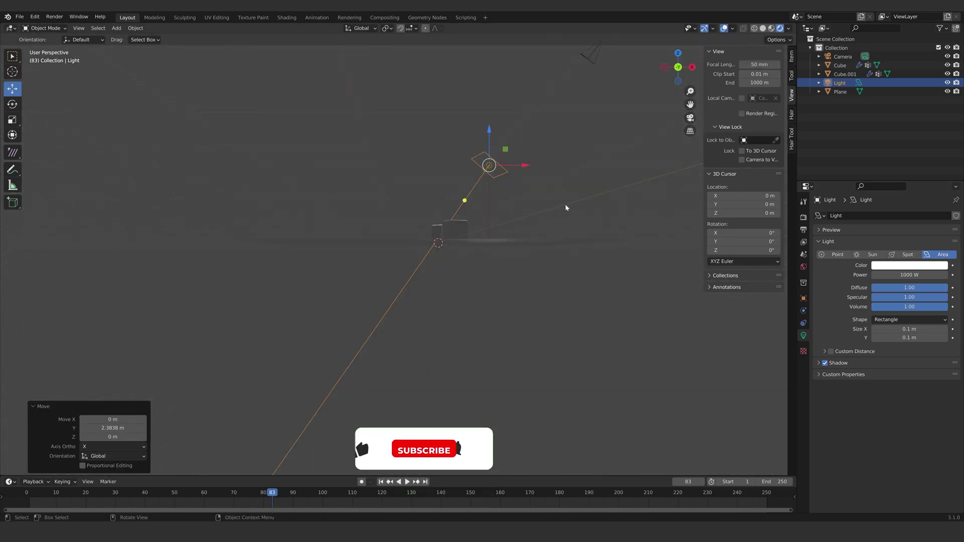
Duplicate the area light and place the copy on the opposite side of the dice, moving it about -7.5 m along X
{"action": "key", "text": "KP_0"}
{"action": "key", "text": "shift+d"}
{"action": "right_click", "coordinate": [493, 261]}
{"action": "middle_click_drag", "start_coordinate": [493, 262], "coordinate": [573, 201]}
{"action": "scroll", "coordinate": [573, 201], "scroll_direction": "down", "scroll_amount": 4}
{"action": "left_click_drag", "start_coordinate": [584, 221], "coordinate": [397, 207]}
{"action": "key", "text": "KP_0"}
{"action": "left_click", "coordinate": [10, 94]}
{"action": "left_click_drag", "start_coordinate": [433, 243], "coordinate": [285, 134]}
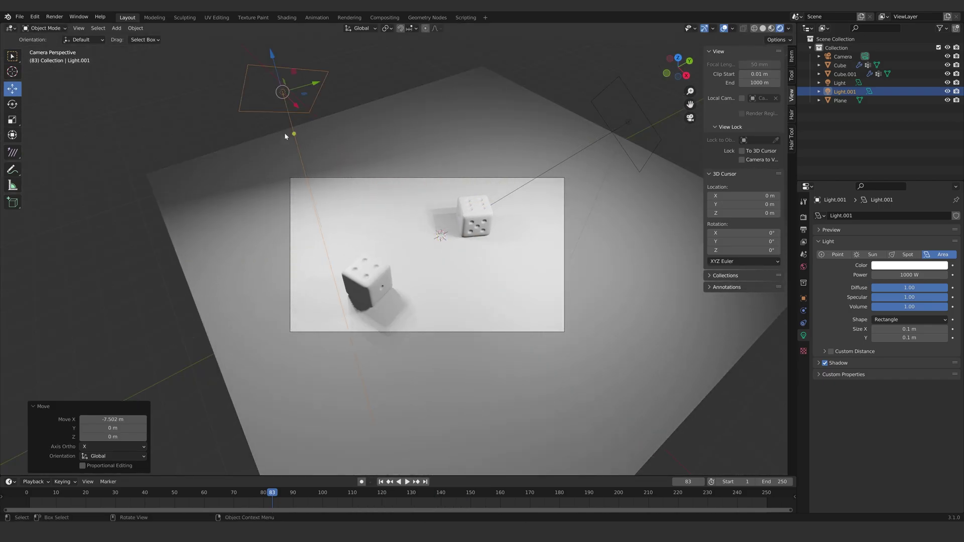
Move the duplicated light along the Y axis and rotate it about -33.3° around X towards the dice
{"action": "key", "text": "g"}
{"action": "key", "text": "y"}
{"action": "left_click", "coordinate": [84, 134]}
{"action": "left_click_drag", "start_coordinate": [182, 129], "coordinate": [277, 126]}
Set the duplicated light's power to 500 W
{"action": "left_click", "coordinate": [910, 275]}
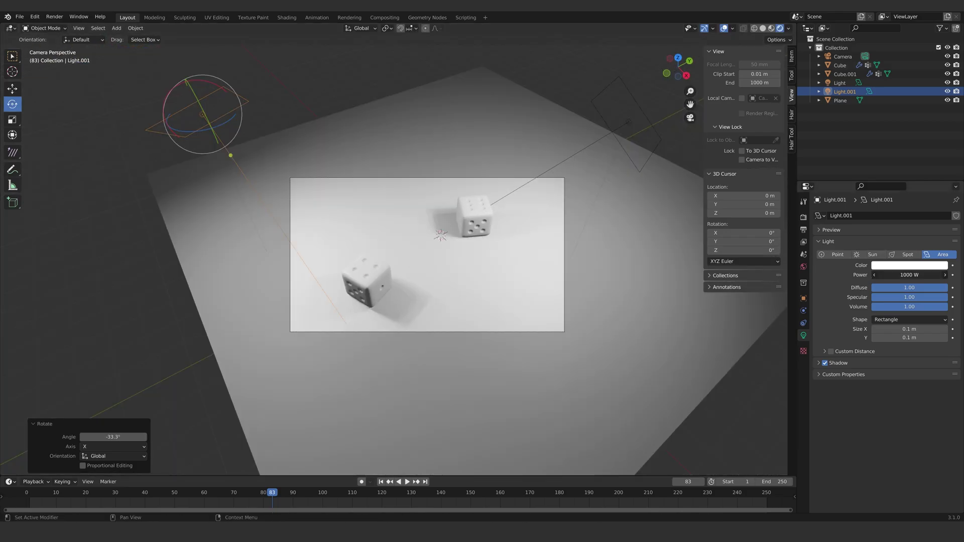
{"action": "type", "text": "500"}
{"action": "key", "text": "Return"}
Select the original area light and scale it up for softer shadows
{"action": "scroll", "coordinate": [415, 203], "scroll_direction": "up", "scroll_amount": 2}
{"action": "middle_click_drag", "start_coordinate": [415, 203], "coordinate": [422, 182], "text": "shift"}
{"action": "scroll", "coordinate": [521, 246], "scroll_direction": "down", "scroll_amount": 4}
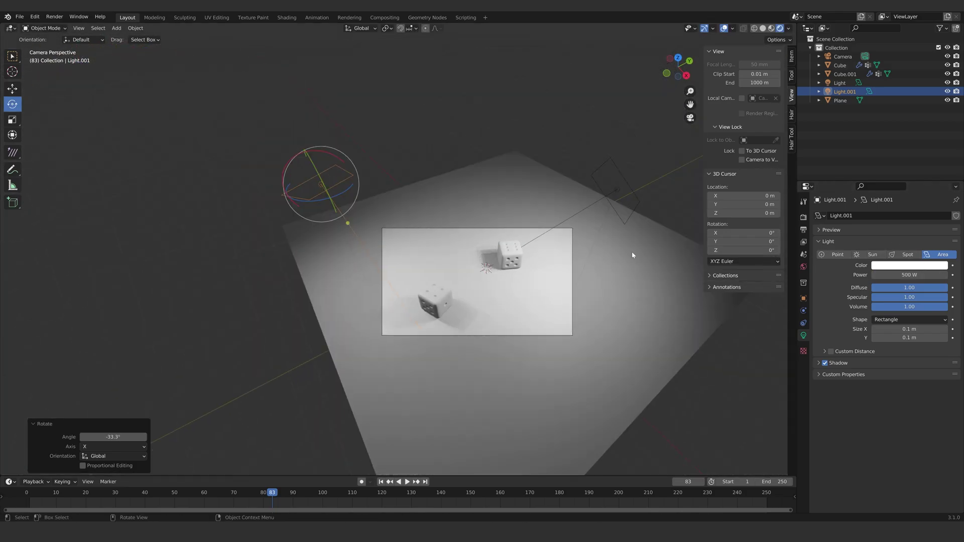
{"action": "left_click", "coordinate": [618, 190]}
{"action": "key", "text": "s"}
{"action": "left_click", "coordinate": [583, 209]}
Reposition the original area light and rotate it about 29.3° so that it aims at the dice
{"action": "left_click", "coordinate": [13, 89]}
{"action": "left_click_drag", "start_coordinate": [649, 203], "coordinate": [613, 229]}
{"action": "middle_click_drag", "start_coordinate": [525, 254], "coordinate": [425, 234]}
{"action": "left_click_drag", "start_coordinate": [534, 206], "coordinate": [614, 210]}
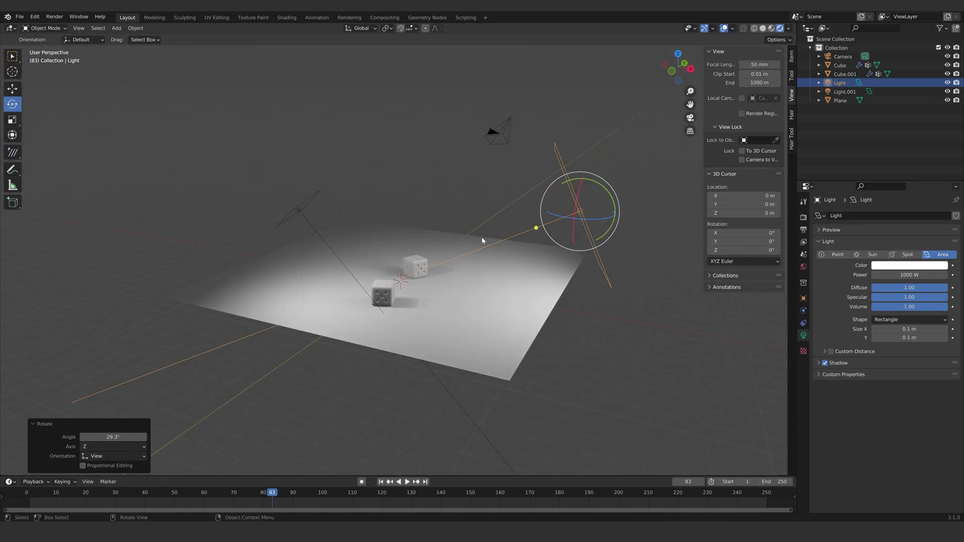
Return to the camera view and change the render engine to Cycles
{"action": "key", "text": "KP_0"}
{"action": "left_click", "coordinate": [803, 217]}
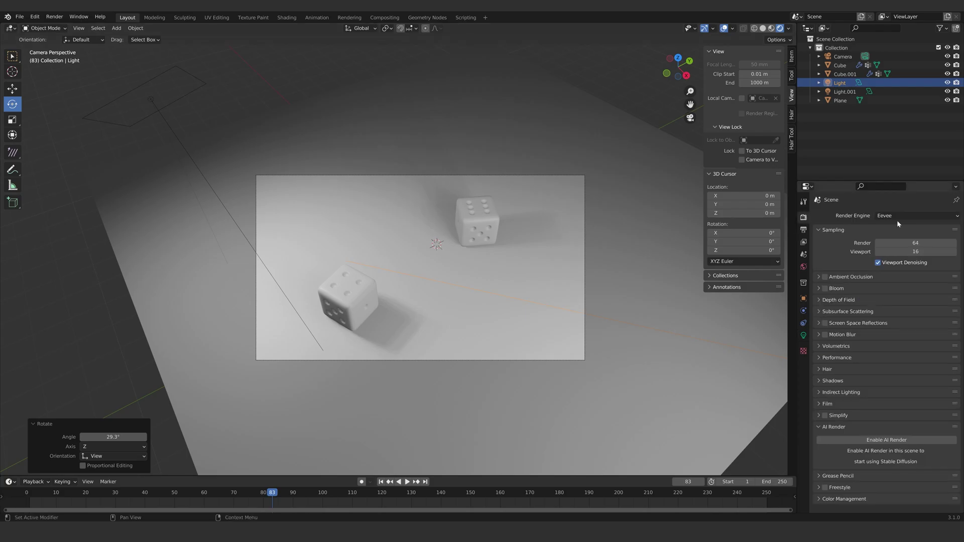
{"action": "left_click", "coordinate": [897, 217]}
{"action": "left_click", "coordinate": [904, 246]}
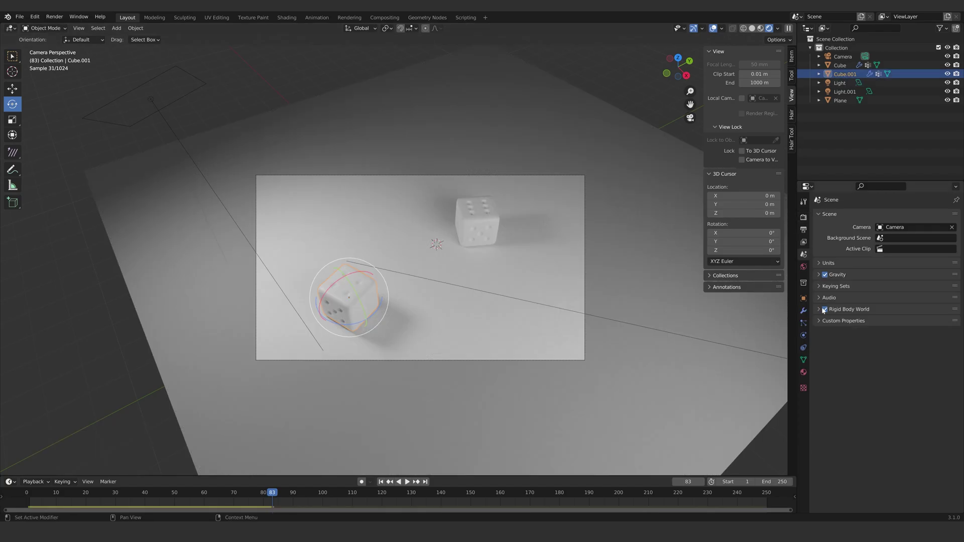
Bake all dynamics from the scene's Rigid Body World cache and play back the baked fall
{"action": "left_click", "coordinate": [820, 310]}
{"action": "left_click", "coordinate": [833, 411]}
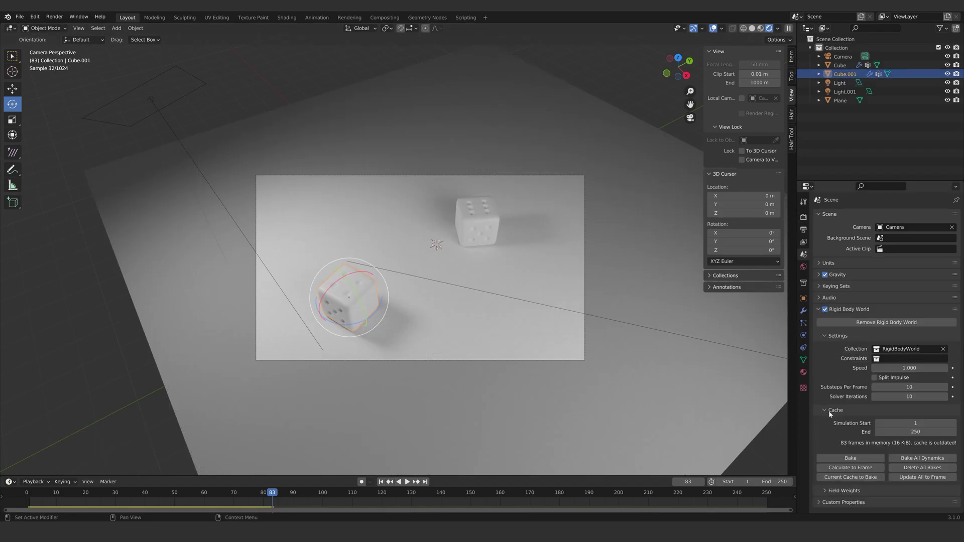
{"action": "left_click", "coordinate": [918, 458]}
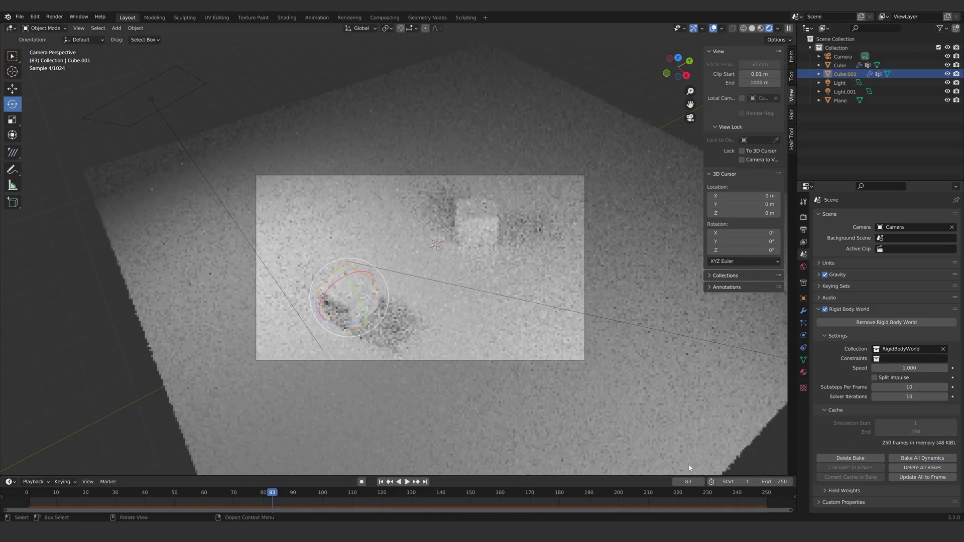
{"action": "left_click", "coordinate": [407, 482]}
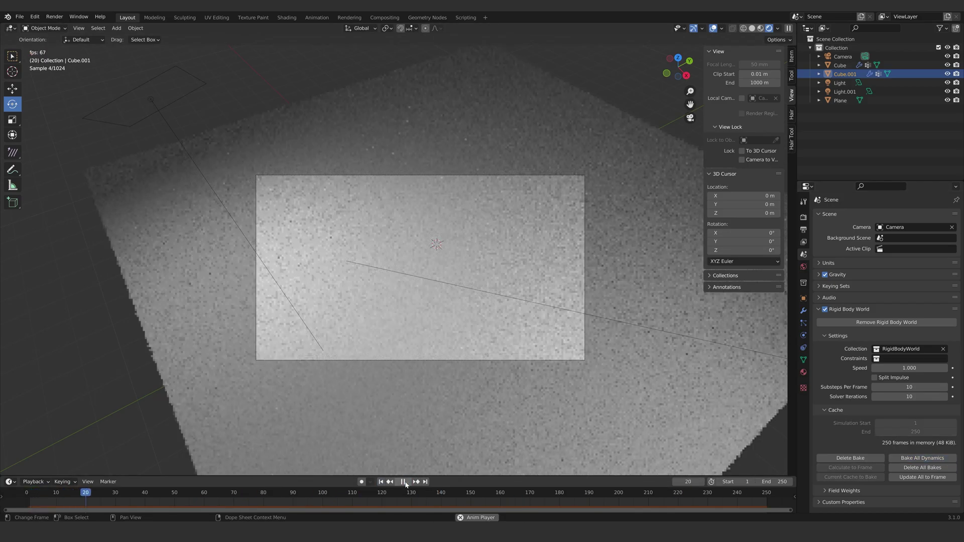
{"action": "left_click", "coordinate": [406, 483]}
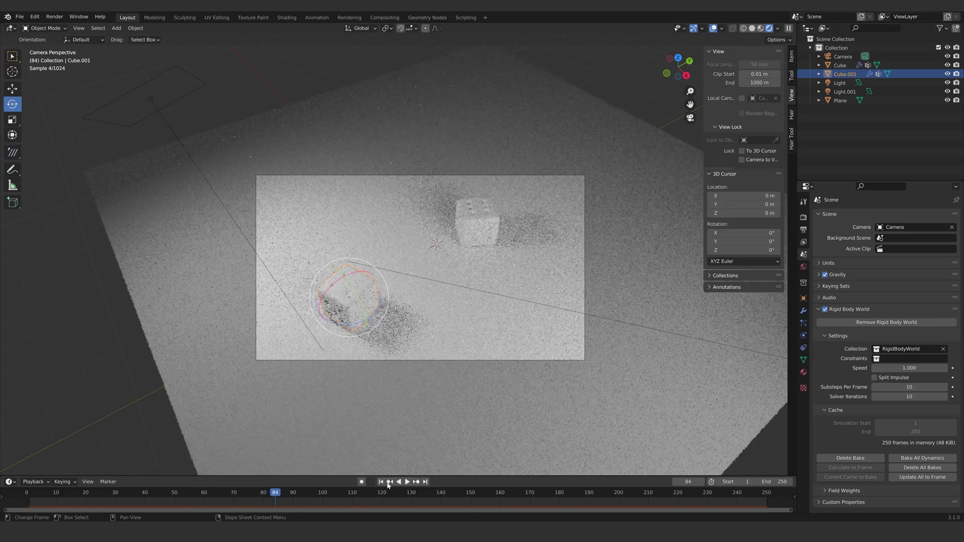
Open the Dice material in the Shading workspace and show the camera view in rendered shading
{"action": "left_click", "coordinate": [804, 373]}
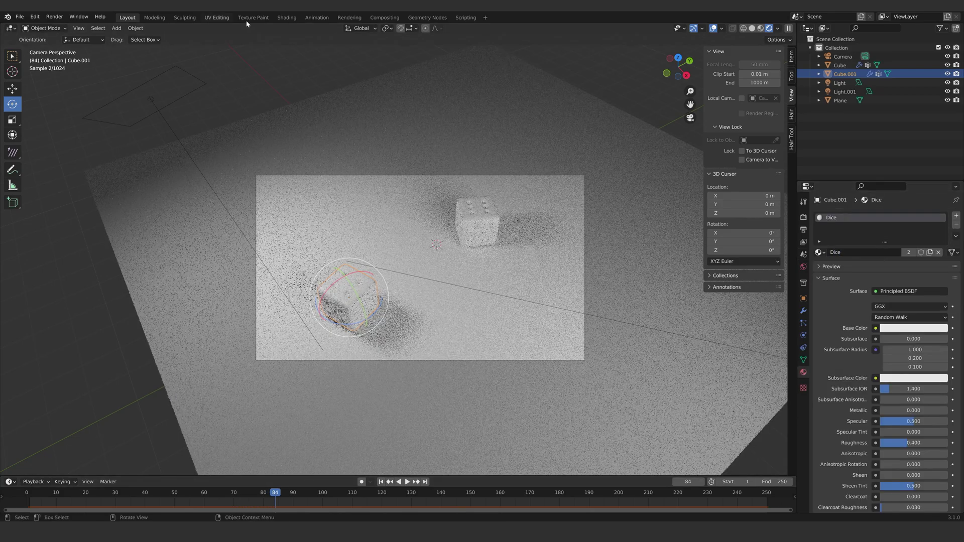
{"action": "left_click", "coordinate": [287, 17]}
{"action": "key", "text": "KP_0"}
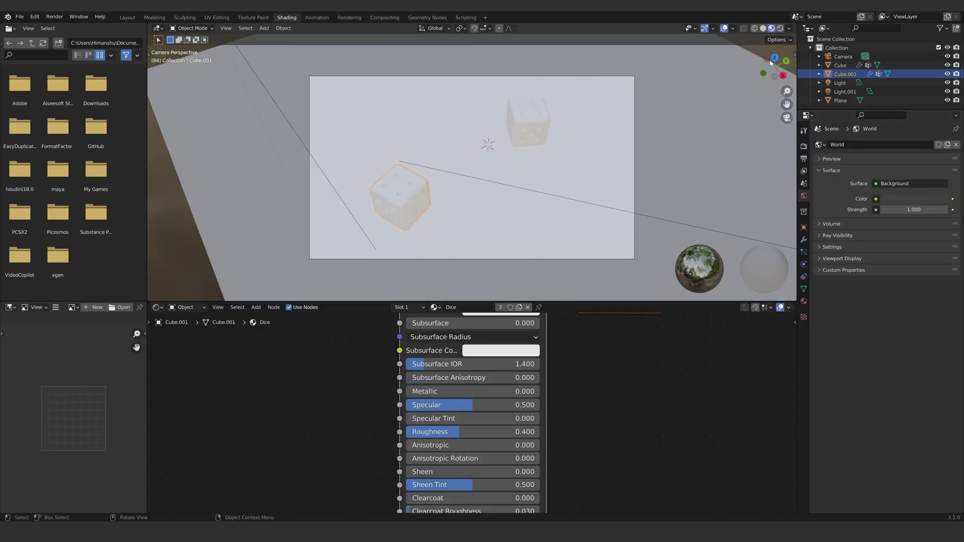
{"action": "left_click", "coordinate": [780, 28]}
Replace the Dice material's Principled BSDF with a Glass BSDF and connect it to the Material Output's Surface
{"action": "middle_click_drag", "start_coordinate": [606, 398], "coordinate": [581, 441]}
{"action": "key", "text": "shift+a"}
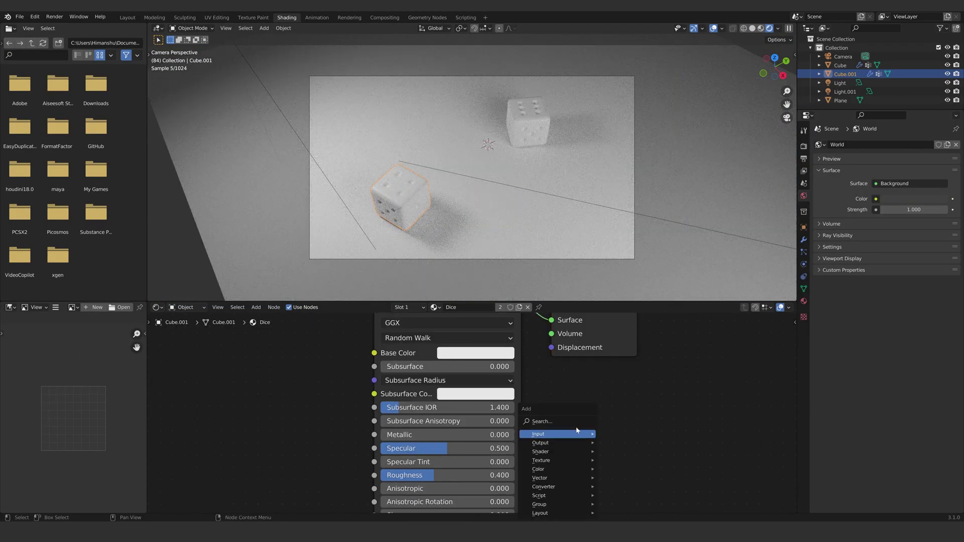
{"action": "left_click", "coordinate": [576, 423]}
{"action": "type", "text": "glass"}
{"action": "key", "text": "Return"}
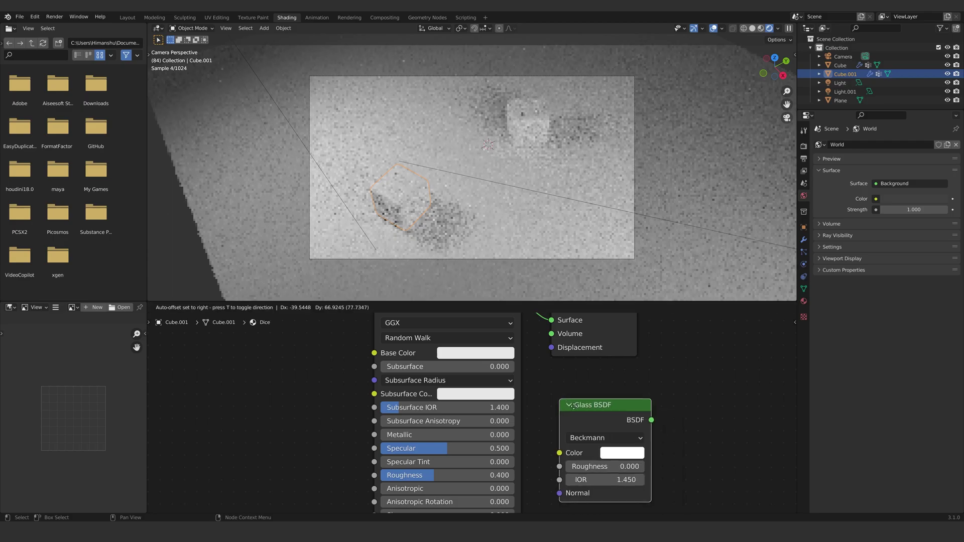
{"action": "scroll", "coordinate": [669, 353], "scroll_direction": "down", "scroll_amount": 2}
{"action": "key", "text": "x"}
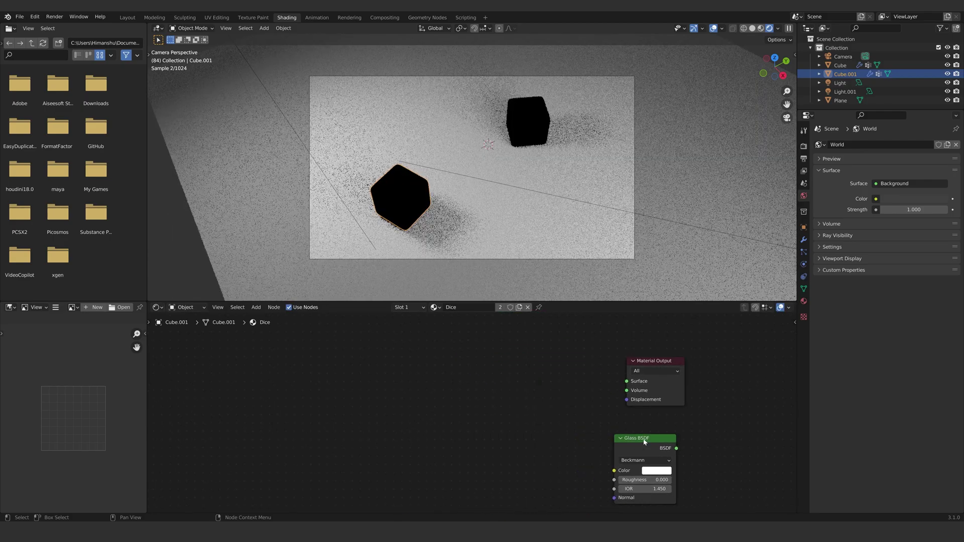
{"action": "left_click_drag", "start_coordinate": [646, 440], "coordinate": [627, 380]}
{"action": "left_click_drag", "start_coordinate": [506, 376], "coordinate": [565, 378]}
Set the Glass BSDF roughness to 0.2 and its colour to pinkish red #FF6779
{"action": "scroll", "coordinate": [593, 405], "scroll_direction": "up", "scroll_amount": 5}
{"action": "double_click", "coordinate": [559, 430]}
{"action": "type", "text": ".2"}
{"action": "key", "text": "Return"}
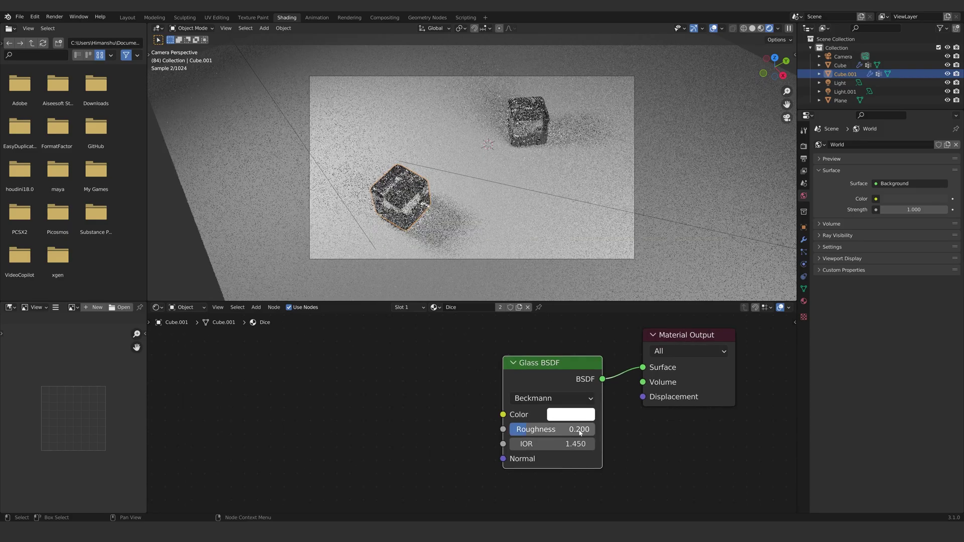
{"action": "left_click", "coordinate": [579, 415]}
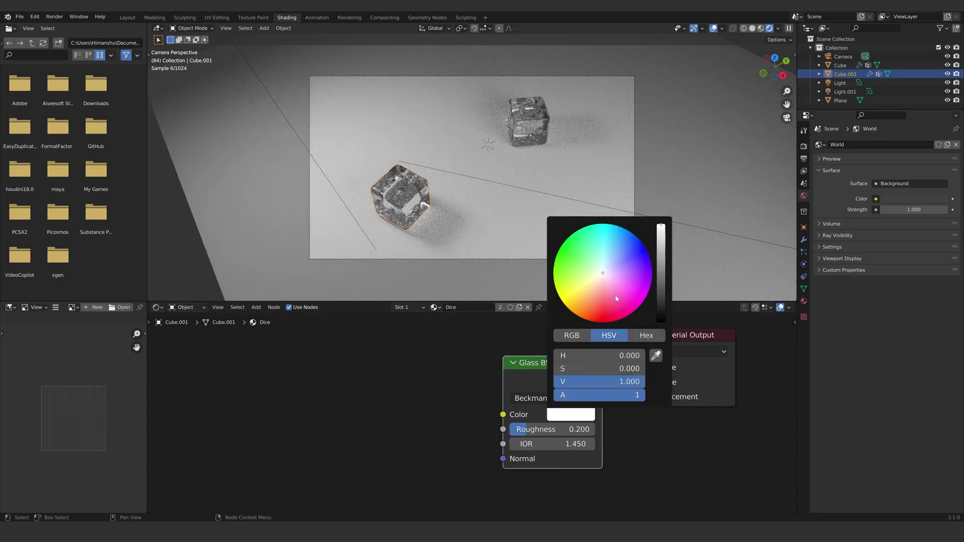
{"action": "left_click_drag", "start_coordinate": [615, 297], "coordinate": [607, 303]}
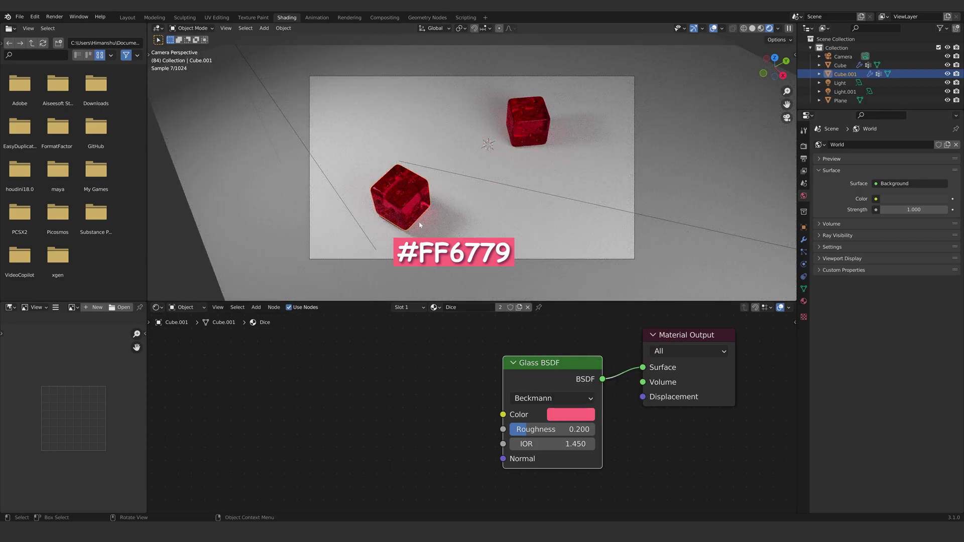
Add a second material slot with a new white Principled material to the red die and assign it to the Dots vertex group's faces
{"action": "key", "text": "Tab"}
{"action": "left_click", "coordinate": [803, 289]}
{"action": "left_click", "coordinate": [905, 226]}
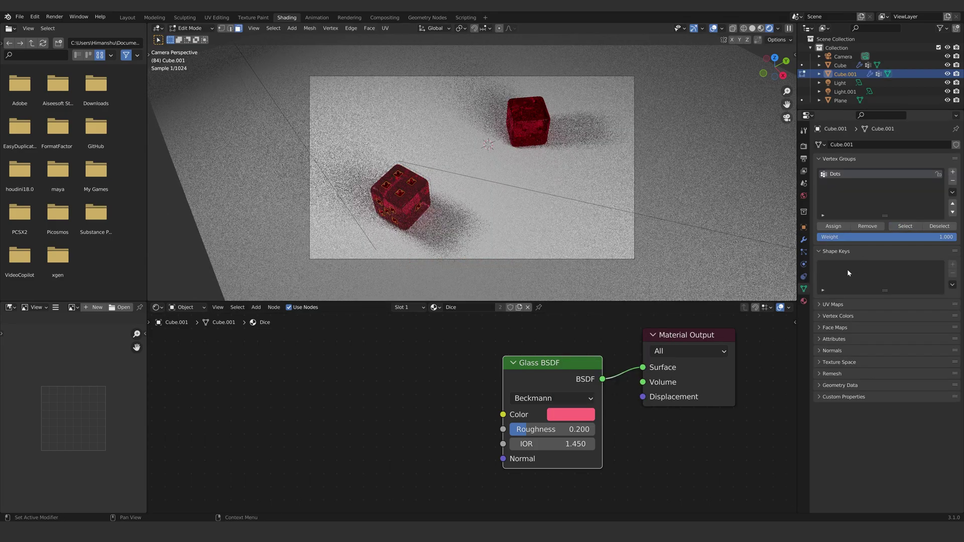
{"action": "left_click", "coordinate": [804, 301]}
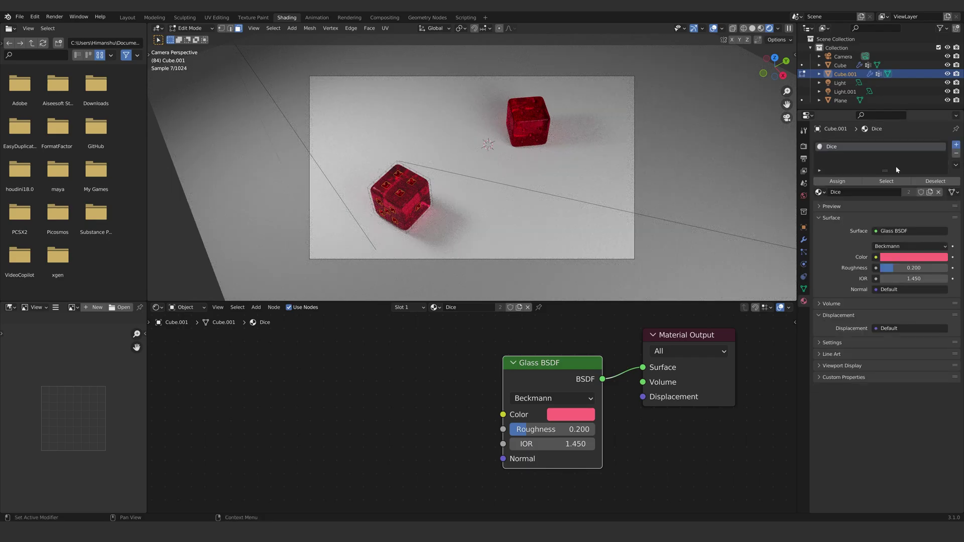
{"action": "left_click", "coordinate": [956, 145]}
{"action": "left_click", "coordinate": [854, 206]}
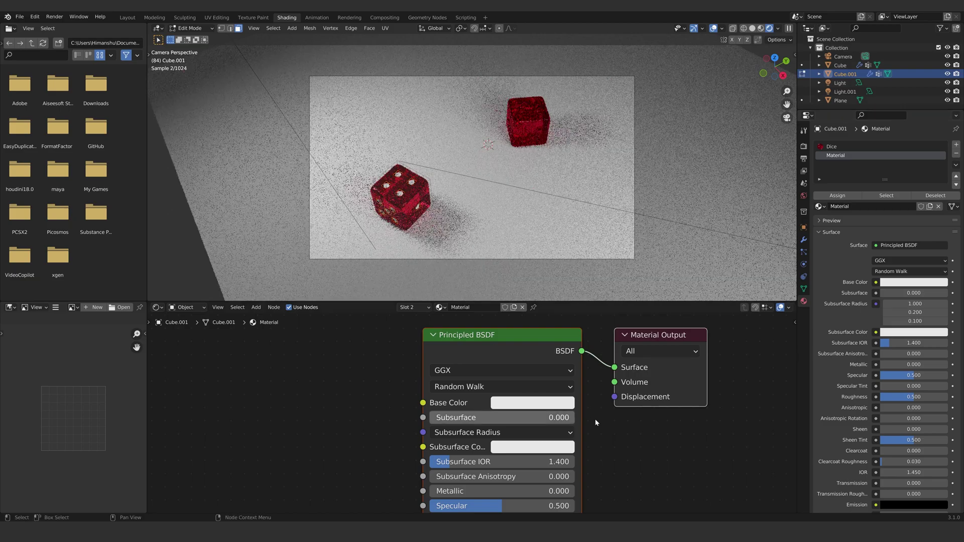
{"action": "middle_click_drag", "start_coordinate": [596, 420], "coordinate": [582, 334]}
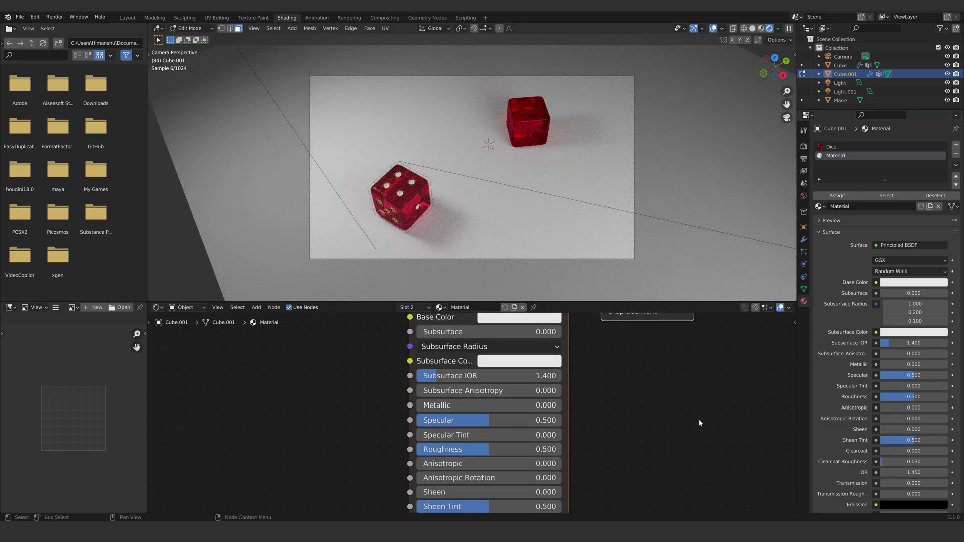
{"action": "key", "text": "Tab"}
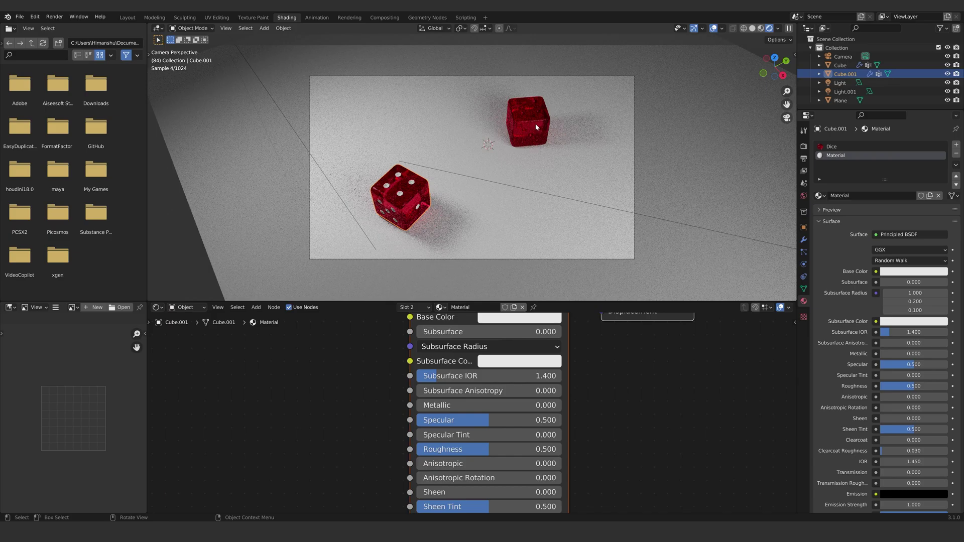
Make the other die's Dice material a separate copy and set its glass colour to green #71DF72
{"action": "left_click", "coordinate": [536, 127]}
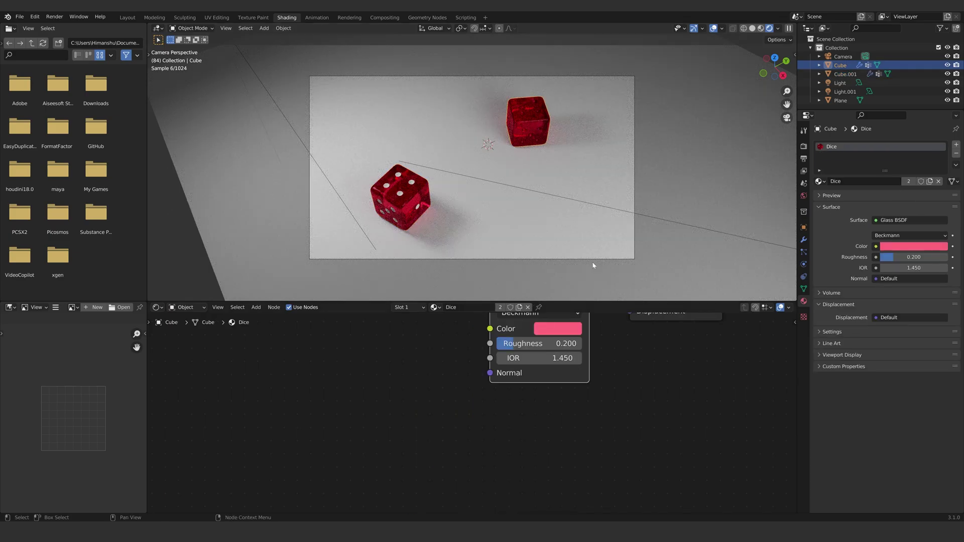
{"action": "left_click", "coordinate": [909, 182]}
{"action": "left_click", "coordinate": [484, 418]}
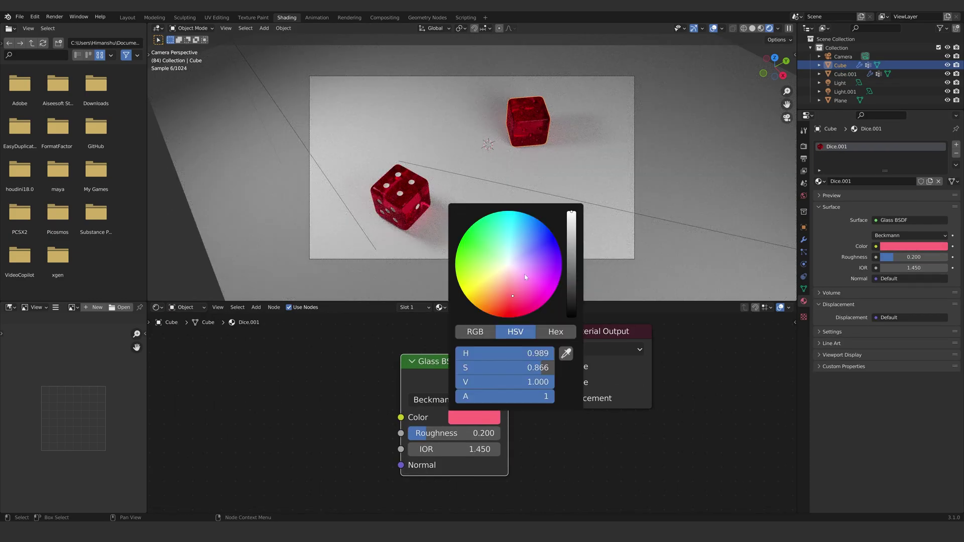
{"action": "left_click_drag", "start_coordinate": [526, 277], "coordinate": [484, 251]}
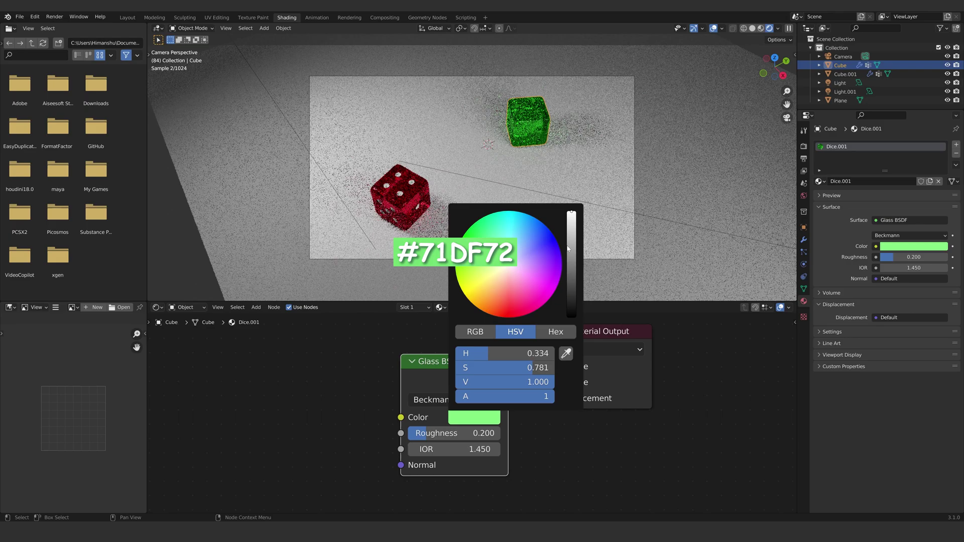
{"action": "left_click_drag", "start_coordinate": [570, 244], "coordinate": [570, 220]}
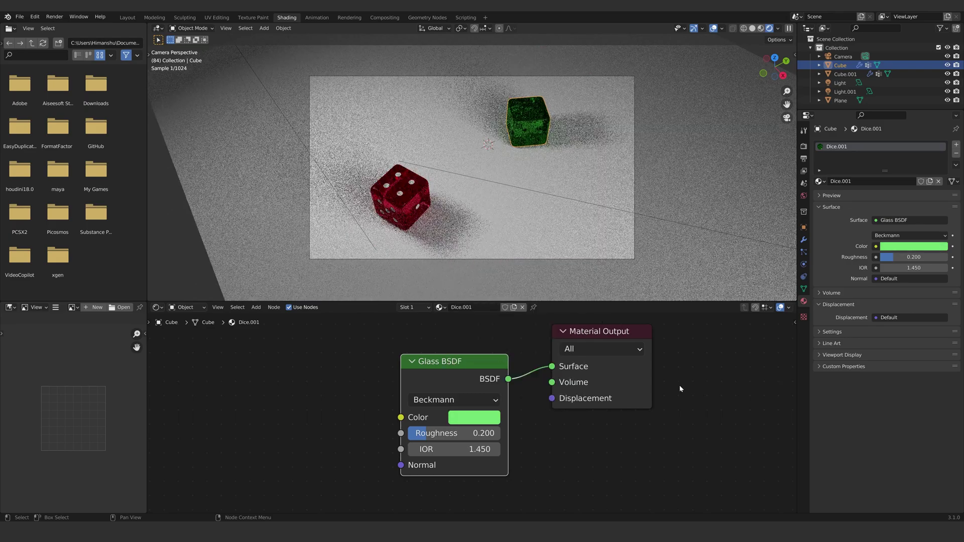
Add a second slot with a new white material to the green die and assign it to the Dots vertex group's faces
{"action": "middle_click_drag", "start_coordinate": [681, 390], "coordinate": [648, 407]}
{"action": "left_click", "coordinate": [957, 145]}
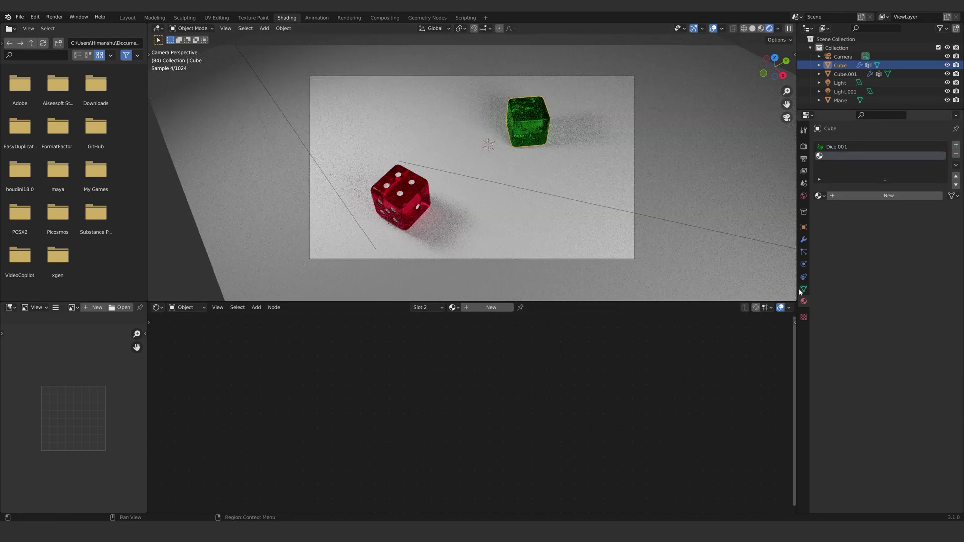
{"action": "left_click", "coordinate": [804, 289]}
{"action": "key", "text": "Tab"}
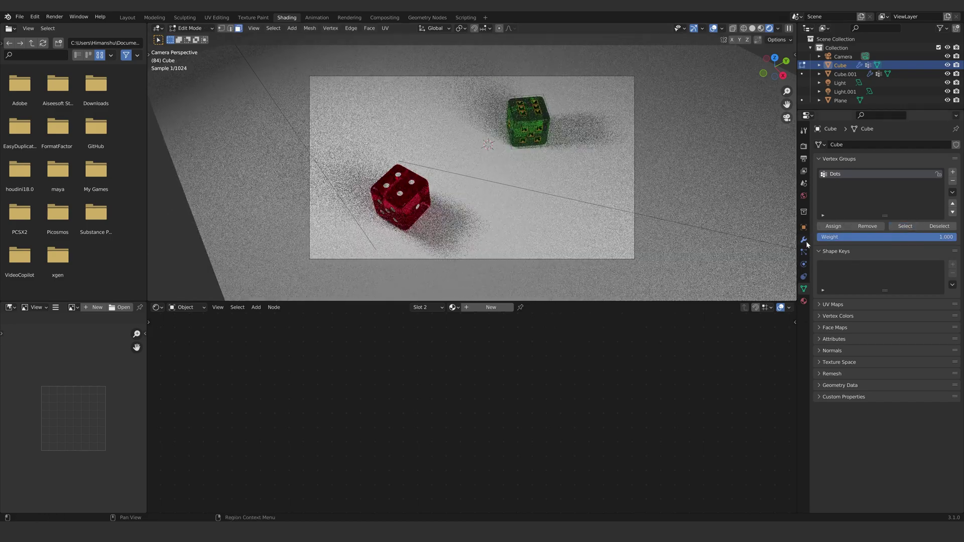
{"action": "left_click", "coordinate": [804, 301]}
{"action": "key", "text": "Tab"}
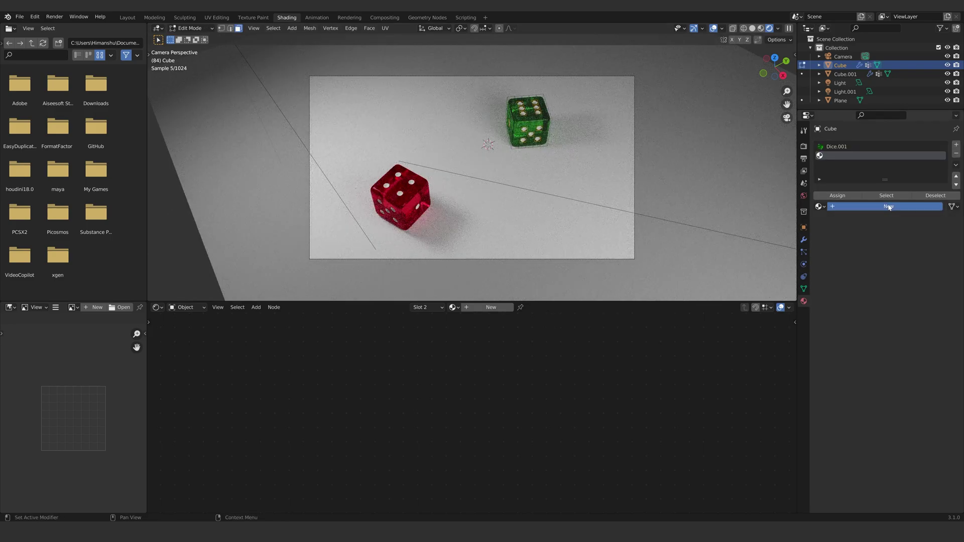
{"action": "left_click", "coordinate": [889, 206]}
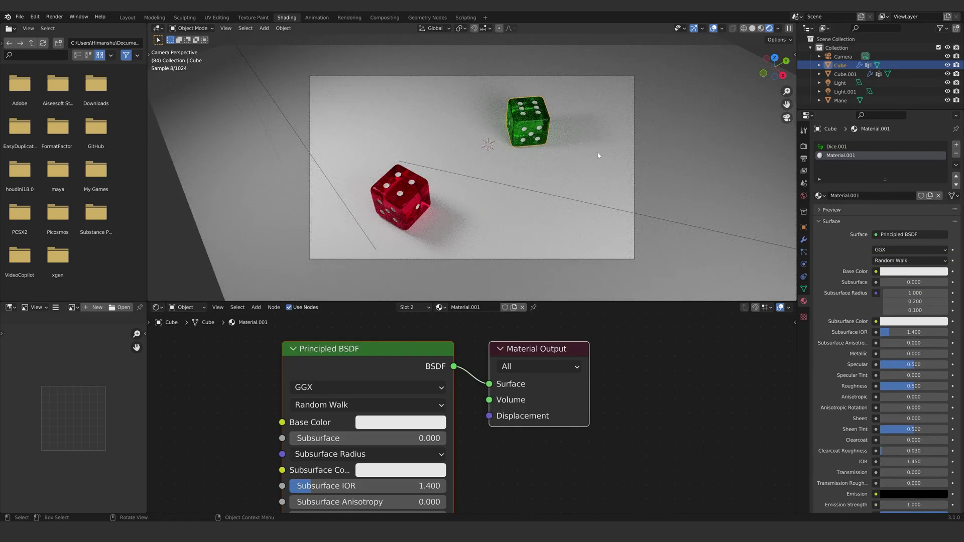
Create a new material for the plane and add a Musgrave Texture node before the Principled BSDF
{"action": "left_click", "coordinate": [571, 214]}
{"action": "left_click", "coordinate": [494, 307]}
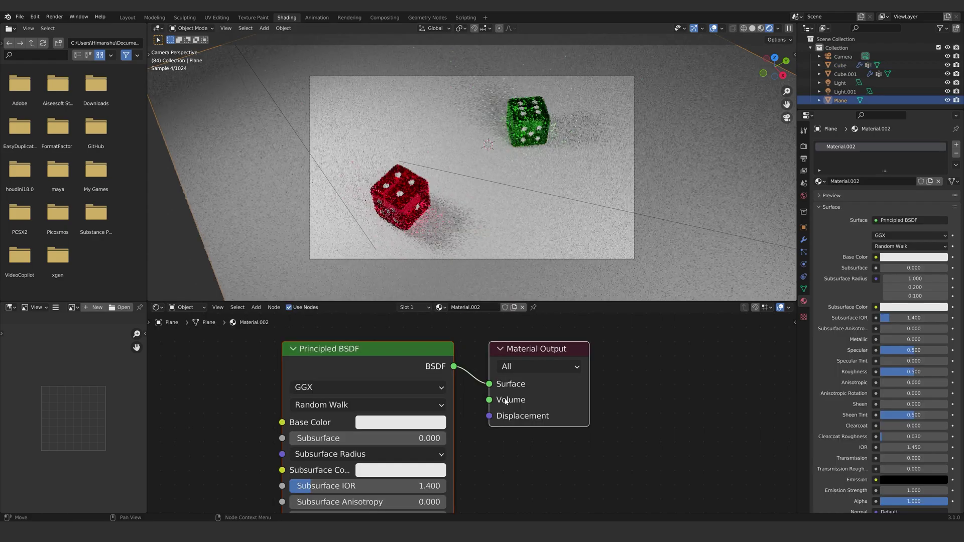
{"action": "scroll", "coordinate": [505, 401], "scroll_direction": "down", "scroll_amount": 6}
{"action": "middle_click_drag", "start_coordinate": [544, 390], "coordinate": [595, 385]}
{"action": "scroll", "coordinate": [595, 385], "scroll_direction": "down", "scroll_amount": 3}
{"action": "key", "text": "shift+a"}
{"action": "left_click", "coordinate": [318, 387]}
{"action": "type", "text": "musgrave"}
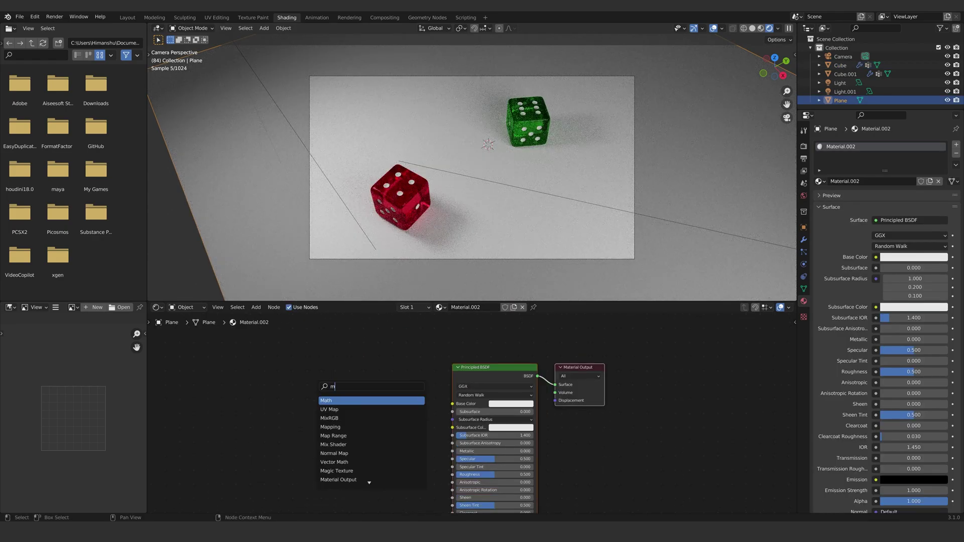
{"action": "key", "text": "Return"}
{"action": "left_click", "coordinate": [299, 400]}
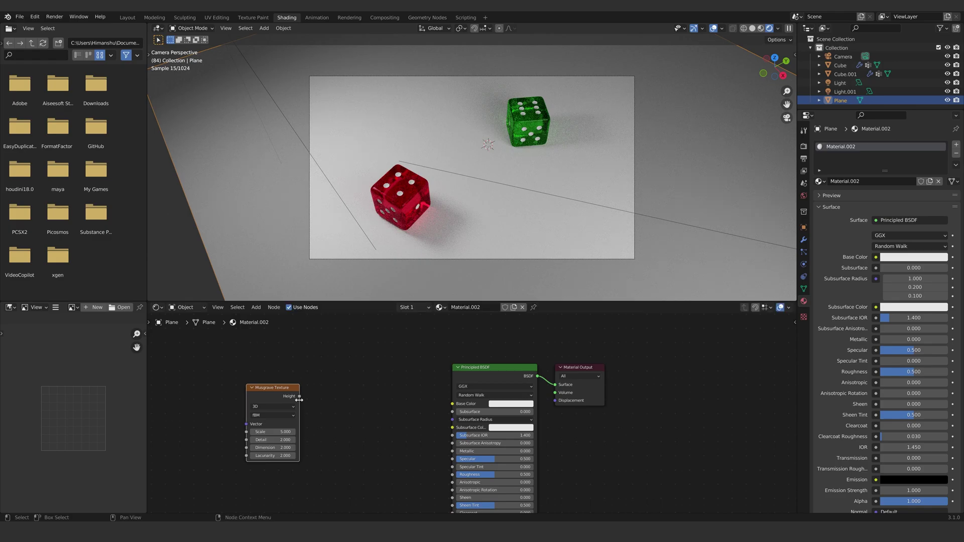
Add a Noise Texture node and connect the Musgrave Texture's Height to its Vector input
{"action": "key", "text": "shift+a"}
{"action": "left_click", "coordinate": [356, 404]}
{"action": "type", "text": "noise"}
{"action": "key", "text": "Down"}
{"action": "key", "text": "Return"}
{"action": "left_click", "coordinate": [328, 387]}
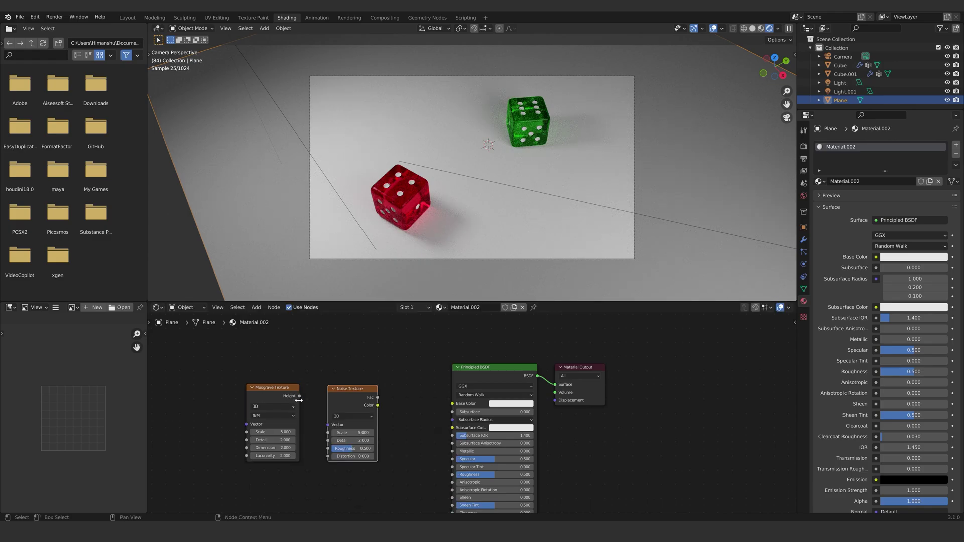
{"action": "left_click_drag", "start_coordinate": [299, 396], "coordinate": [327, 425]}
Add linked Texture Coordinate and Mapping nodes in front of the Musgrave Texture
{"action": "left_click", "coordinate": [269, 393]}
{"action": "key", "text": "ctrl+t"}
{"action": "middle_click_drag", "start_coordinate": [386, 406], "coordinate": [452, 370]}
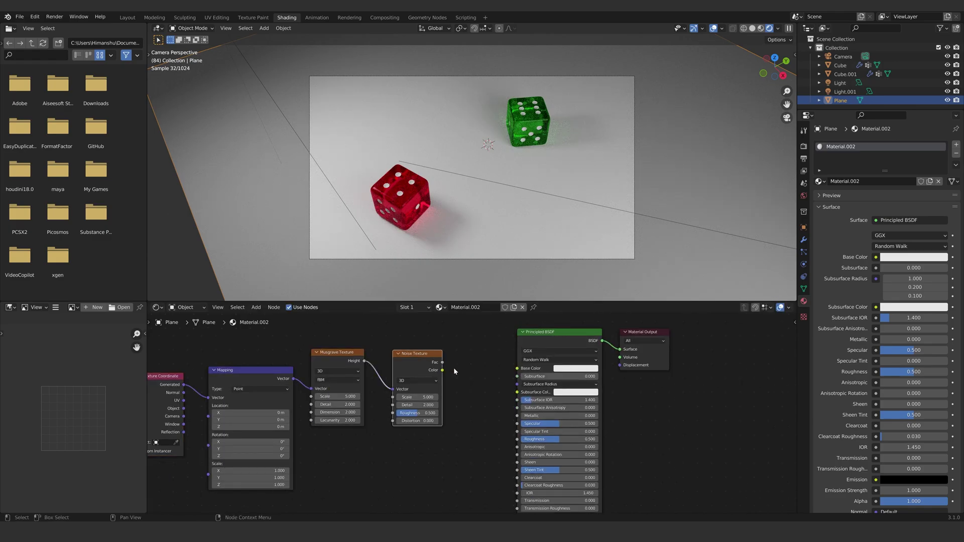
Place a ColorRamp between the Noise Texture and Principled BSDF, space out the nodes, and feed the Mapping from Object coordinates
{"action": "key", "text": "shift+a"}
{"action": "left_click", "coordinate": [420, 364]}
{"action": "type", "text": "colo"}
{"action": "key", "text": "Return"}
{"action": "left_click", "coordinate": [442, 347]}
{"action": "scroll", "coordinate": [211, 384], "scroll_direction": "down", "scroll_amount": 3}
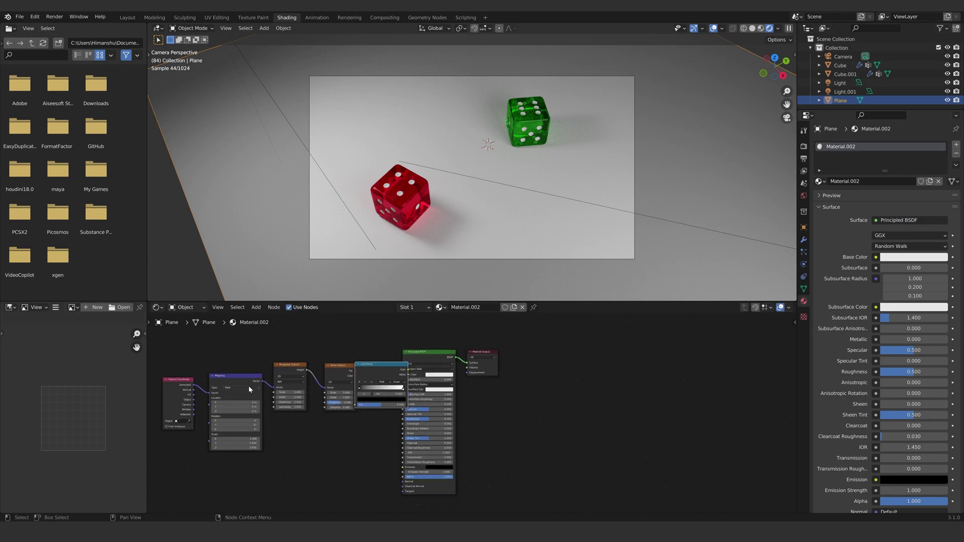
{"action": "left_click_drag", "start_coordinate": [182, 364], "coordinate": [381, 425]}
{"action": "left_click_drag", "start_coordinate": [383, 364], "coordinate": [360, 373]}
{"action": "middle_click_drag", "start_coordinate": [159, 415], "coordinate": [196, 416]}
{"action": "scroll", "coordinate": [196, 416], "scroll_direction": "up", "scroll_amount": 1}
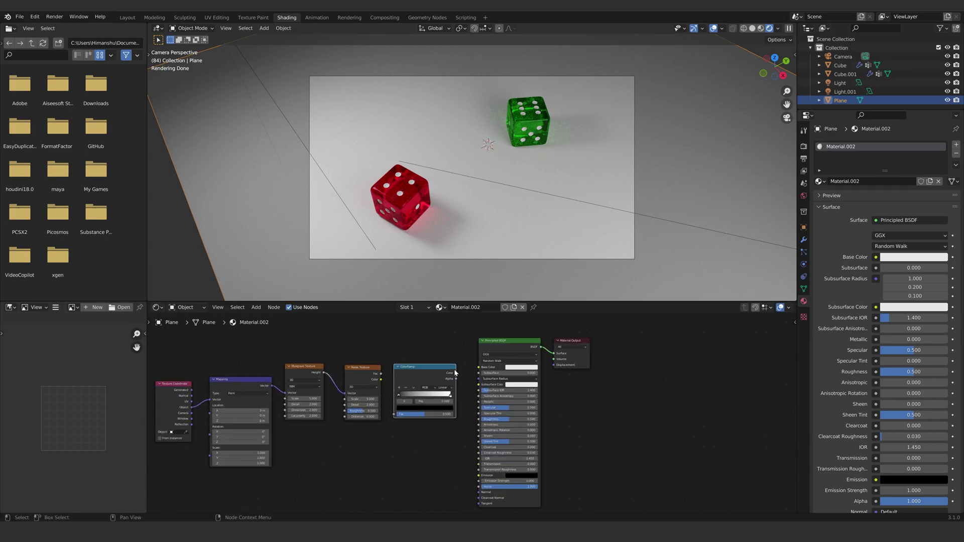
Link the ColorRamp between the Noise Texture's Fac and Base Color, preview it on the plane, and set the noise scale to 2
{"action": "left_click", "coordinate": [432, 376], "text": "ctrl+shift"}
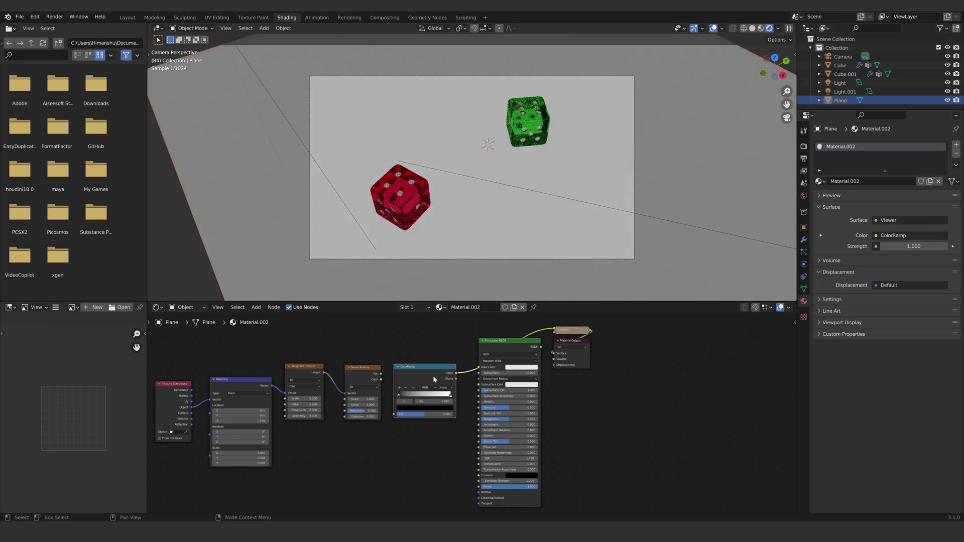
{"action": "scroll", "coordinate": [385, 448], "scroll_direction": "up", "scroll_amount": 3}
{"action": "middle_click_drag", "start_coordinate": [429, 458], "coordinate": [515, 469]}
{"action": "left_click_drag", "start_coordinate": [482, 365], "coordinate": [610, 399]}
Invert the ColorRamp, place its light stop at 0.073, move the black stop inward, and colour the light stop coral #FF734A
{"action": "left_click_drag", "start_coordinate": [565, 396], "coordinate": [526, 403]}
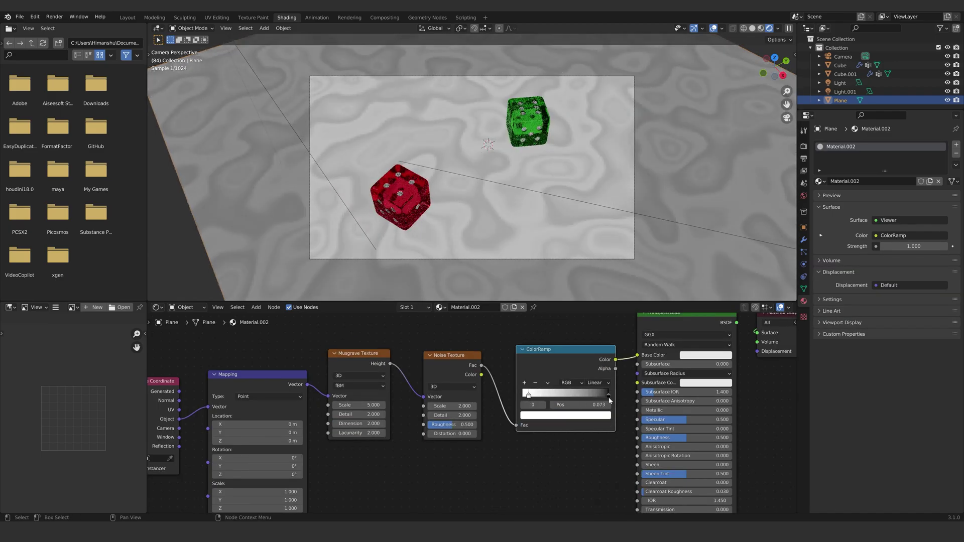
{"action": "left_click_drag", "start_coordinate": [609, 397], "coordinate": [591, 399]}
{"action": "left_click", "coordinate": [529, 397]}
{"action": "left_click", "coordinate": [550, 416]}
{"action": "left_click", "coordinate": [574, 353]}
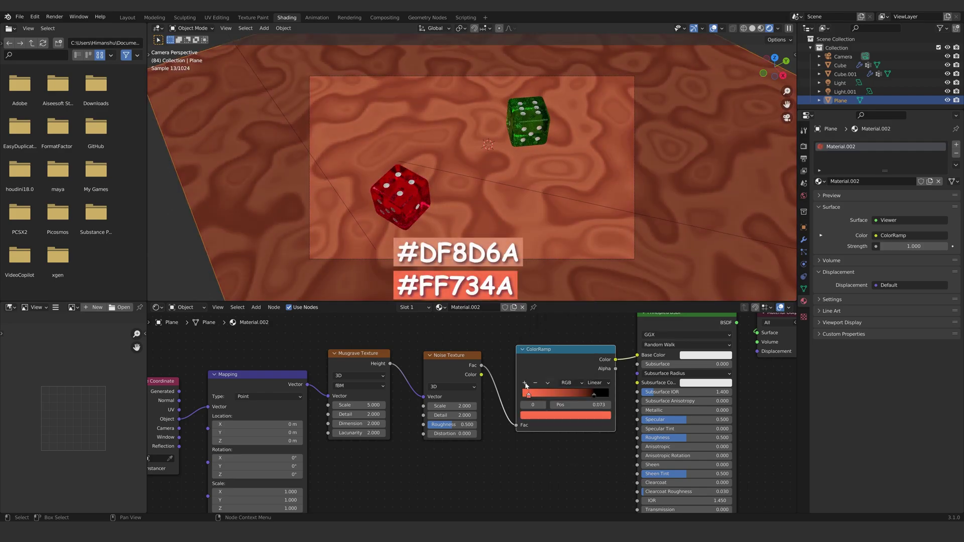
Add a ramp stop at 0.291 coloured #DF8D6A, move the black stop to 0.904, and use Ease interpolation
{"action": "left_click", "coordinate": [555, 415]}
{"action": "left_click", "coordinate": [553, 344]}
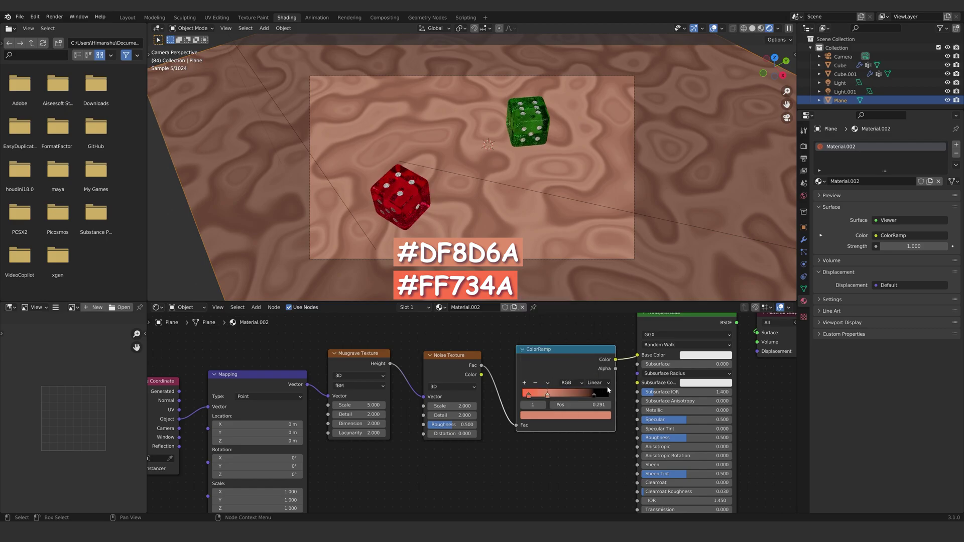
{"action": "left_click_drag", "start_coordinate": [595, 396], "coordinate": [600, 397]}
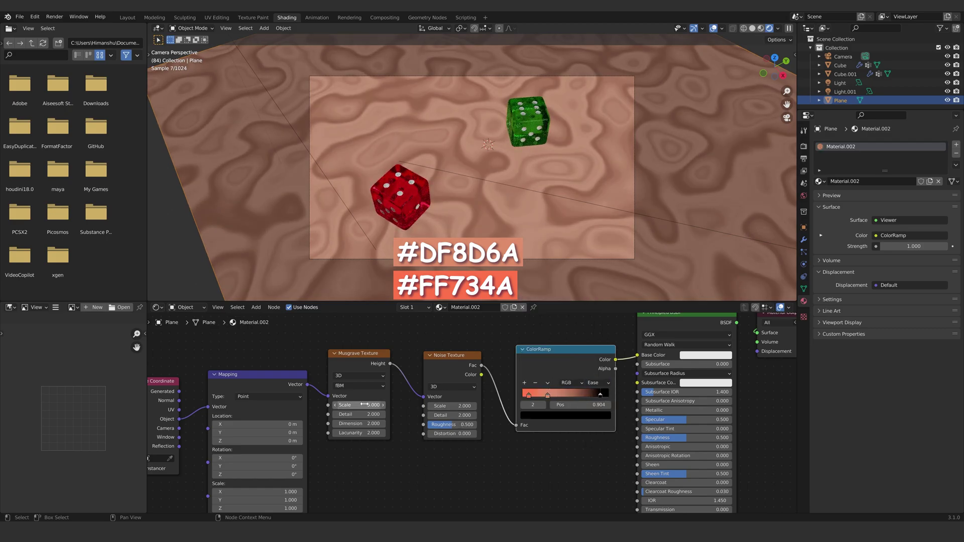
Set the Musgrave scale to 25.5 and the Noise Texture's detail to 18, roughness to 0.8 and distortion to 0.8
{"action": "left_click_drag", "start_coordinate": [358, 405], "coordinate": [388, 405]}
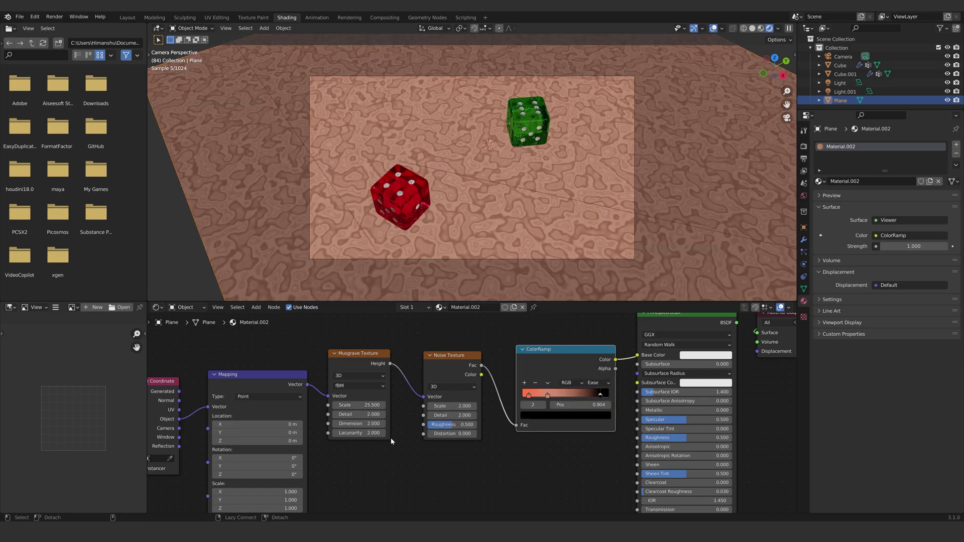
{"action": "left_click", "coordinate": [462, 416]}
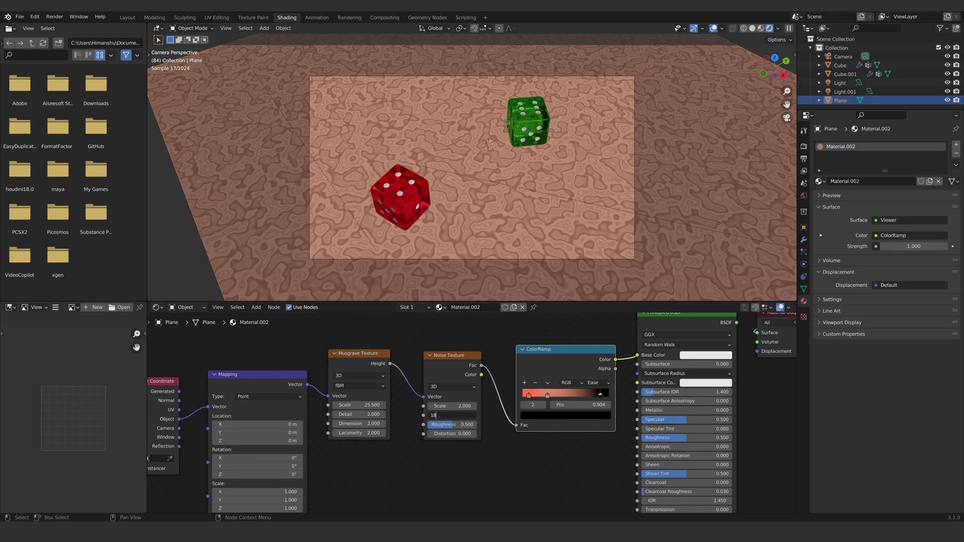
{"action": "type", "text": "0.8"}
{"action": "key", "text": "Return"}
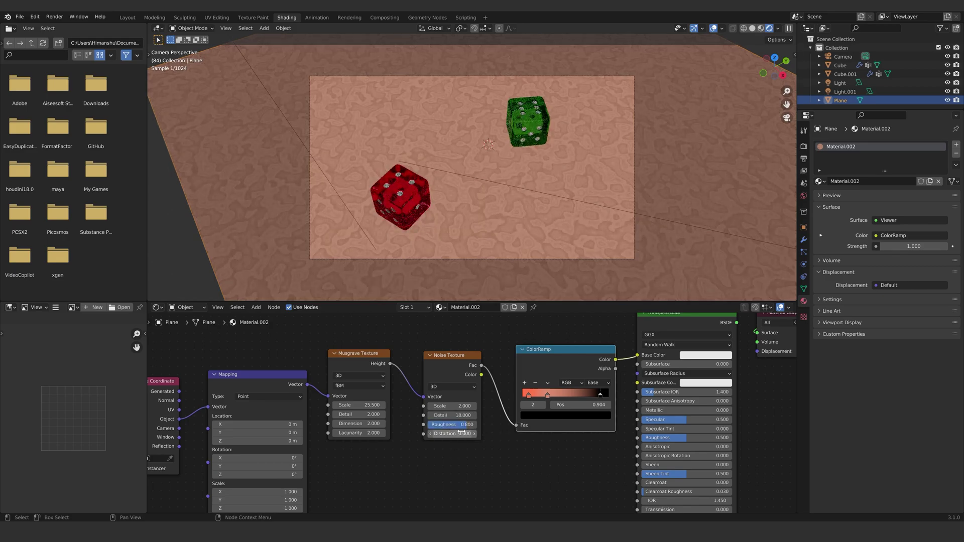
{"action": "type", "text": ".8"}
{"action": "key", "text": "Return"}
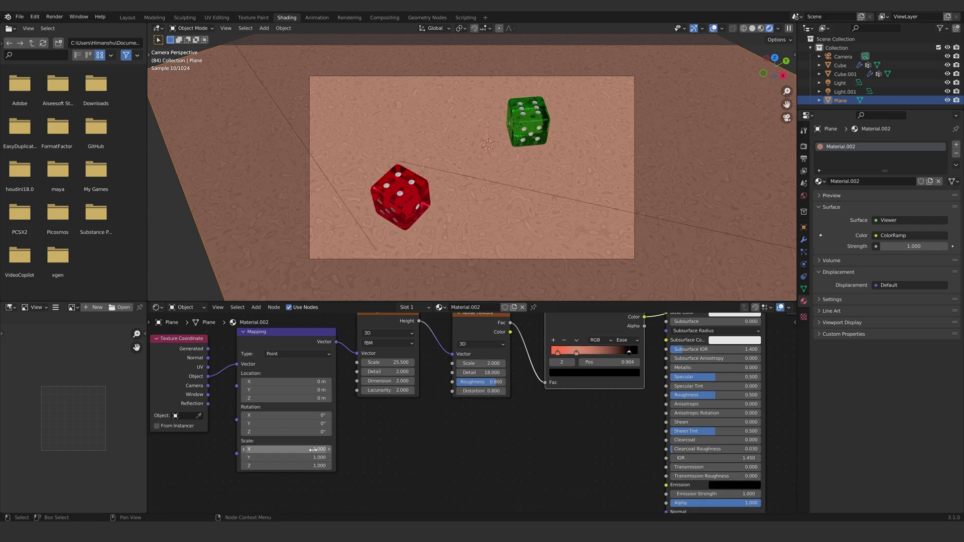
Set the Musgrave scale to 3.9 and the Mapping scale to 1.06 on X and 10.99 on Y
{"action": "scroll", "coordinate": [372, 346], "scroll_direction": "up", "scroll_amount": 1}
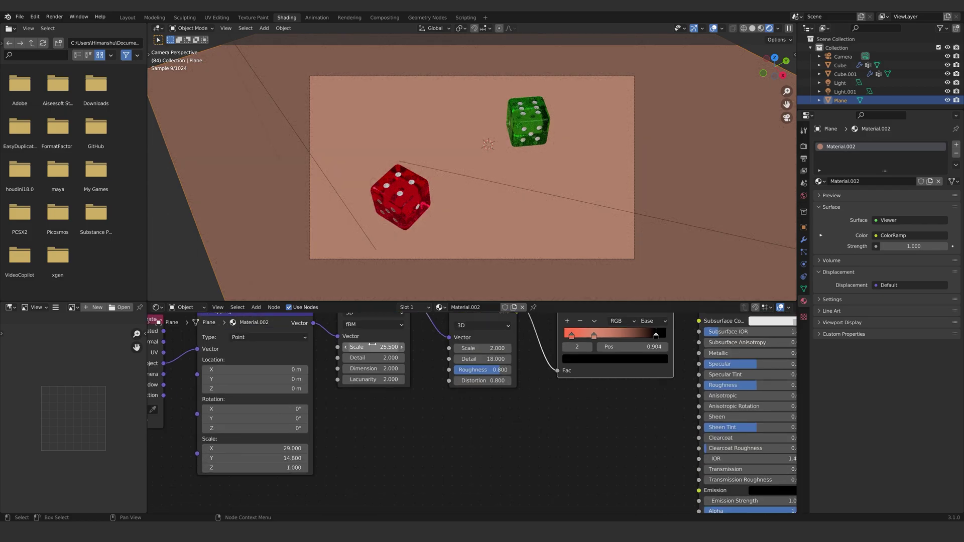
{"action": "left_click_drag", "start_coordinate": [373, 347], "coordinate": [362, 347]}
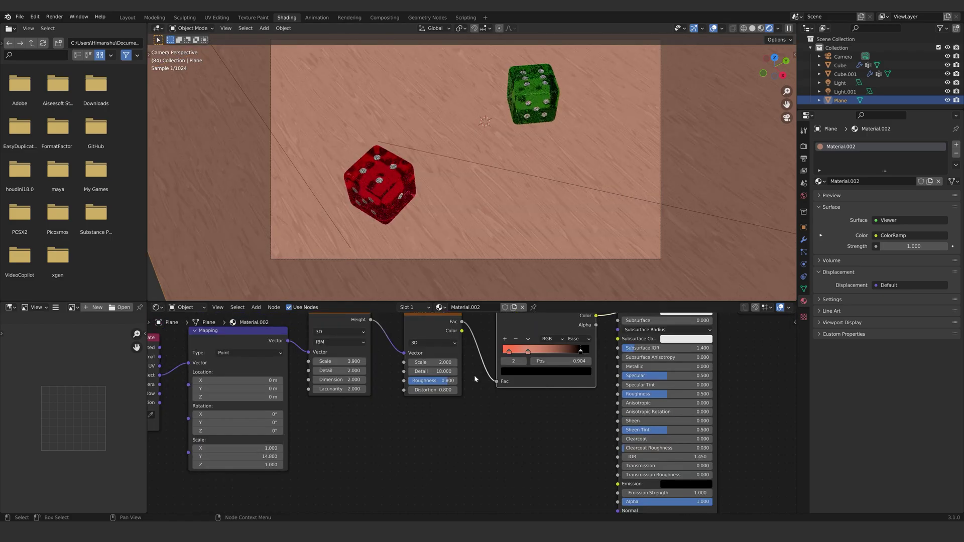
{"action": "middle_click_drag", "start_coordinate": [573, 214], "coordinate": [584, 244], "text": "shift"}
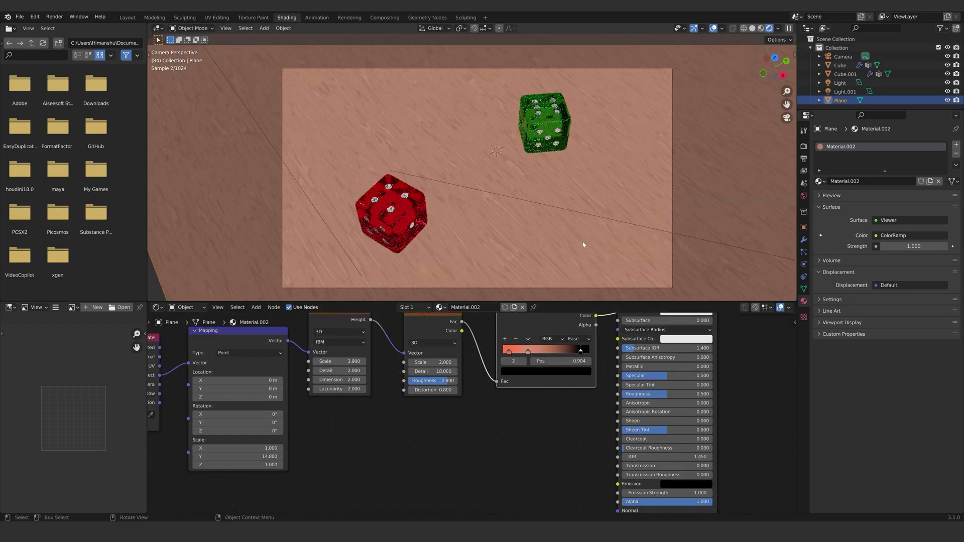
{"action": "left_click_drag", "start_coordinate": [237, 457], "coordinate": [261, 448]}
Link the ColorRamp to Subsurface Color, reconnect the Principled BSDF to the Material Output, and set Subsurface to 0.04
{"action": "middle_click_drag", "start_coordinate": [654, 348], "coordinate": [582, 395]}
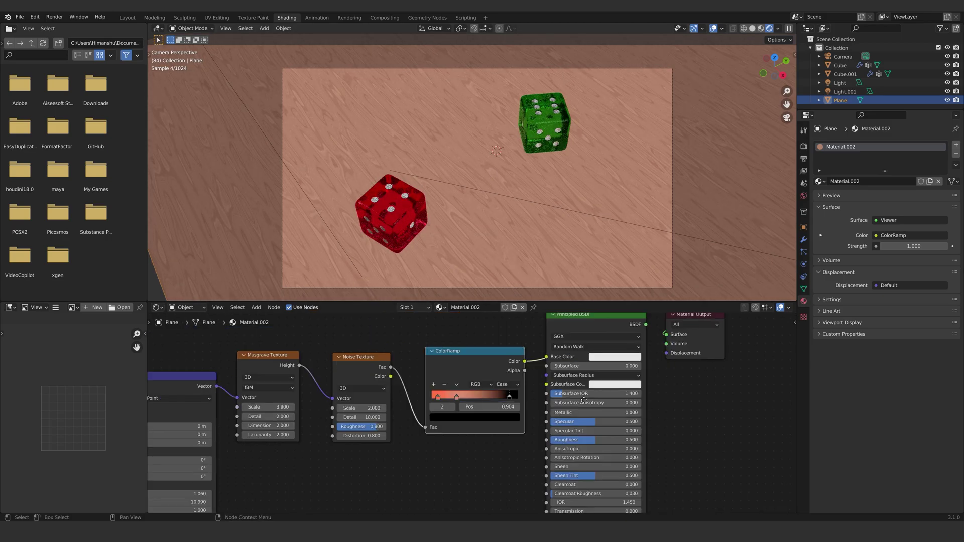
{"action": "left_click_drag", "start_coordinate": [525, 365], "coordinate": [546, 386]}
{"action": "left_click", "coordinate": [601, 324], "text": "ctrl+shift"}
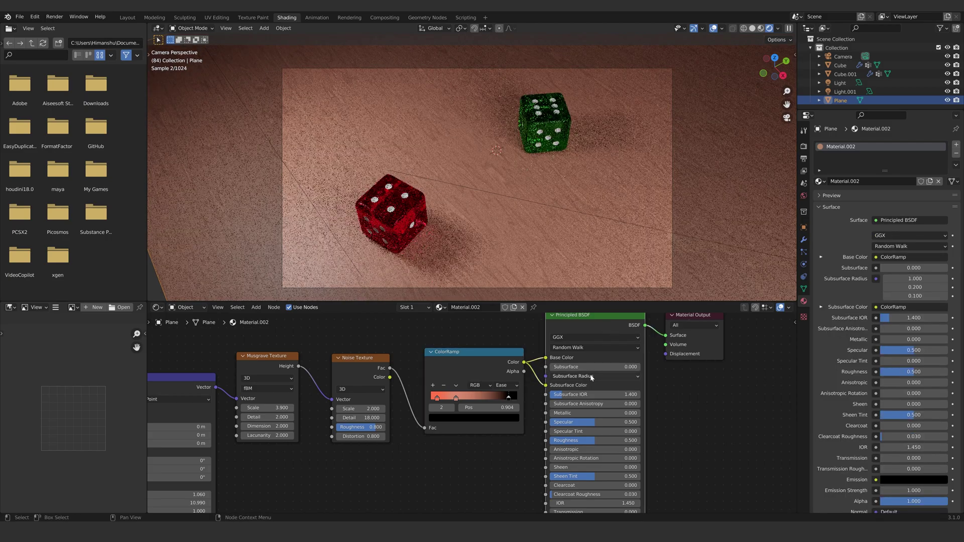
{"action": "type", "text": "0.04"}
{"action": "key", "text": "Return"}
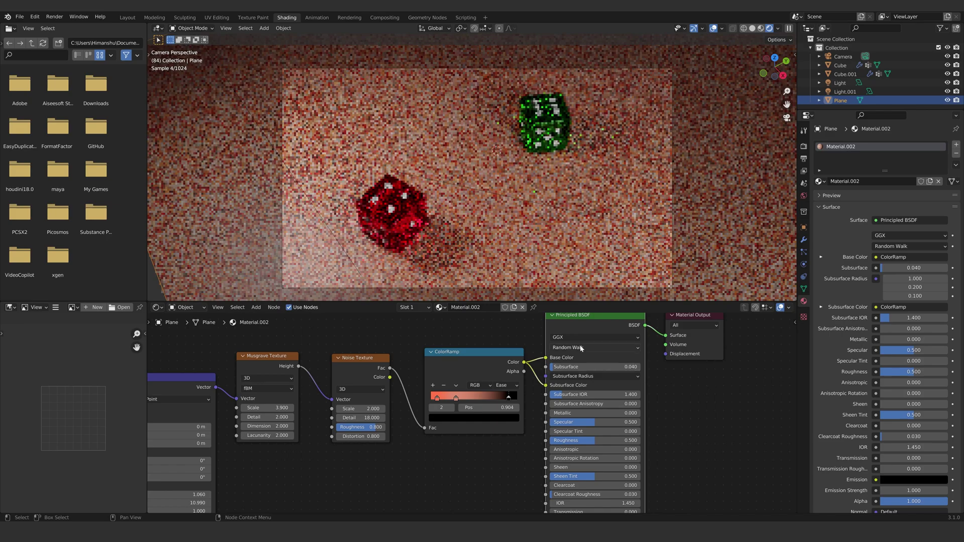
Add a Bump node fed by the Noise Texture through Height, and link its Normal to the Principled BSDF's Normal
{"action": "scroll", "coordinate": [378, 474], "scroll_direction": "down", "scroll_amount": 2}
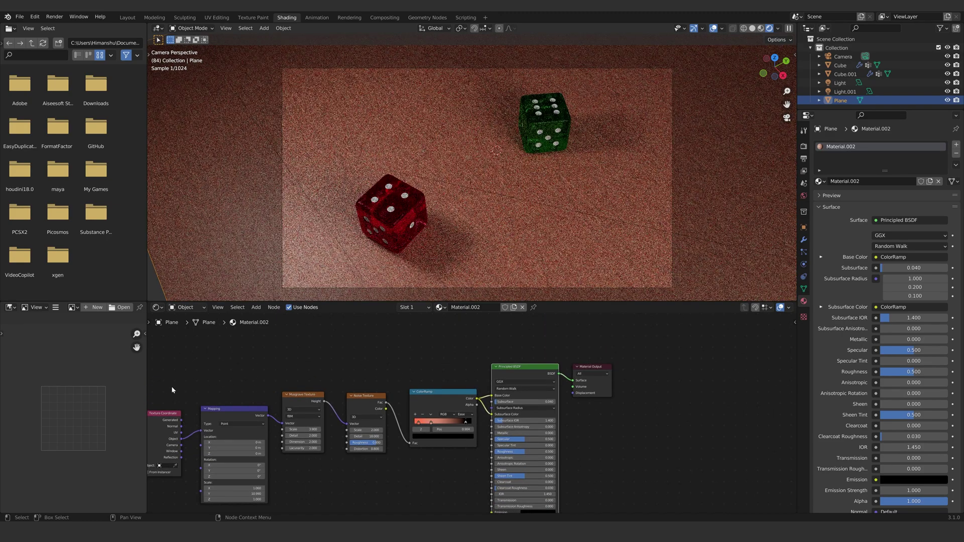
{"action": "middle_click_drag", "start_coordinate": [417, 490], "coordinate": [399, 466]}
{"action": "key", "text": "shift+a"}
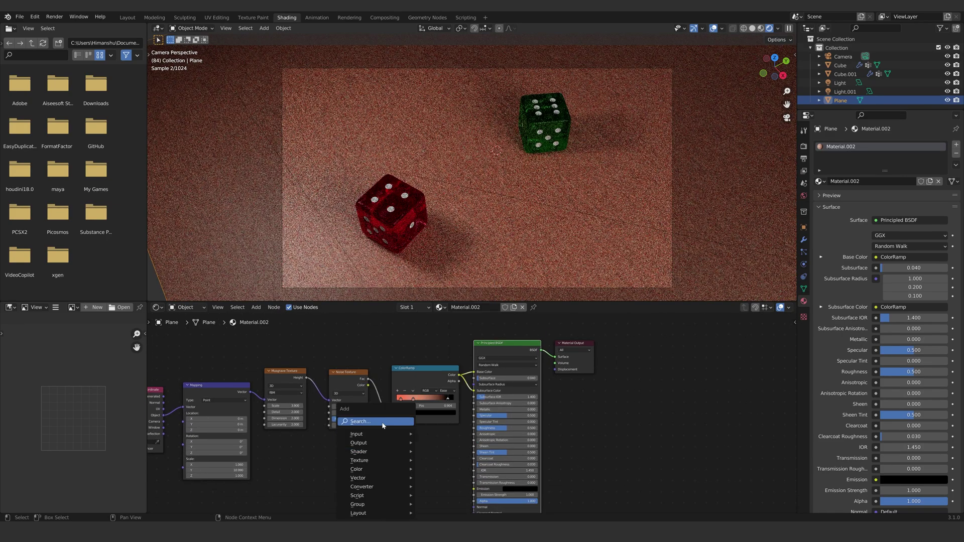
{"action": "type", "text": "bump"}
{"action": "key", "text": "Return"}
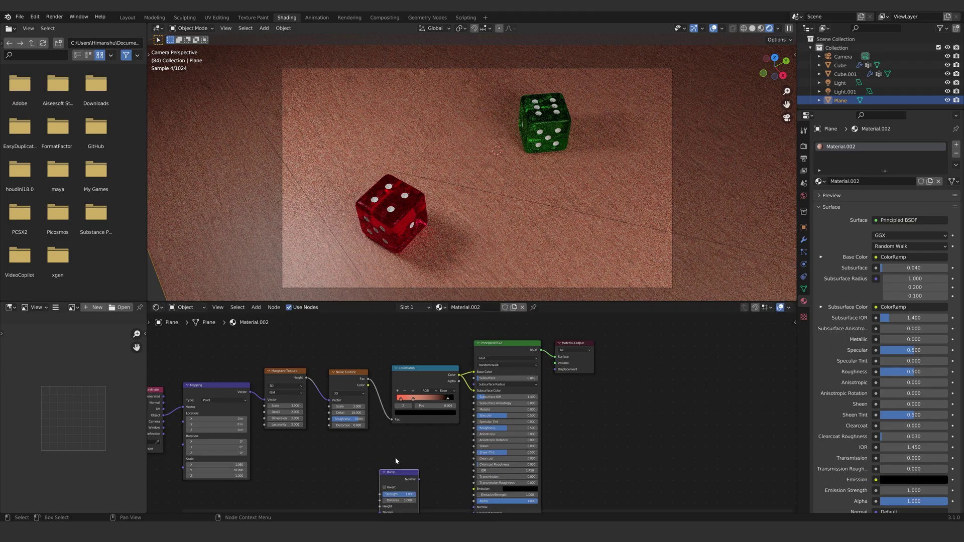
{"action": "left_click_drag", "start_coordinate": [370, 383], "coordinate": [382, 481]}
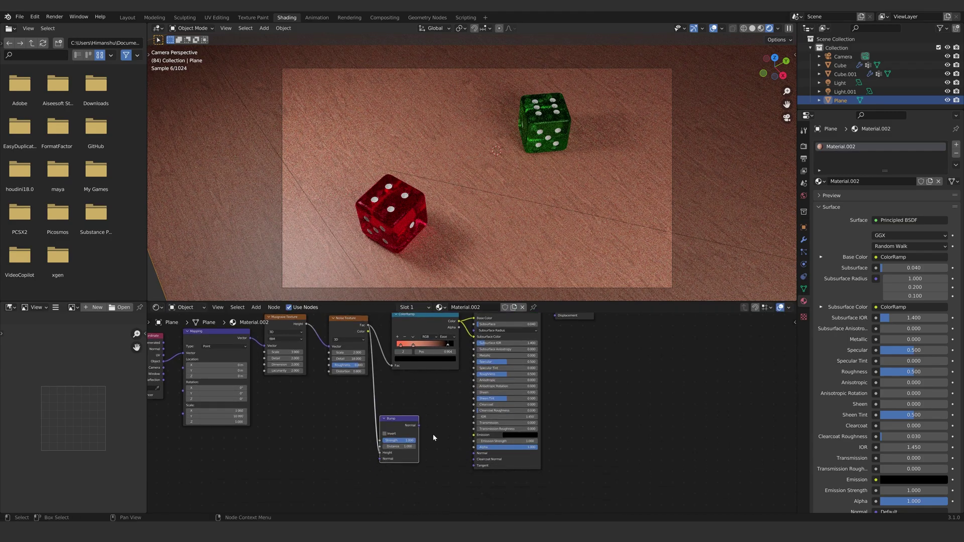
{"action": "left_click_drag", "start_coordinate": [474, 458], "coordinate": [474, 455]}
Set the Bump strength to 0.2 and save the file
{"action": "scroll", "coordinate": [448, 459], "scroll_direction": "up", "scroll_amount": 1}
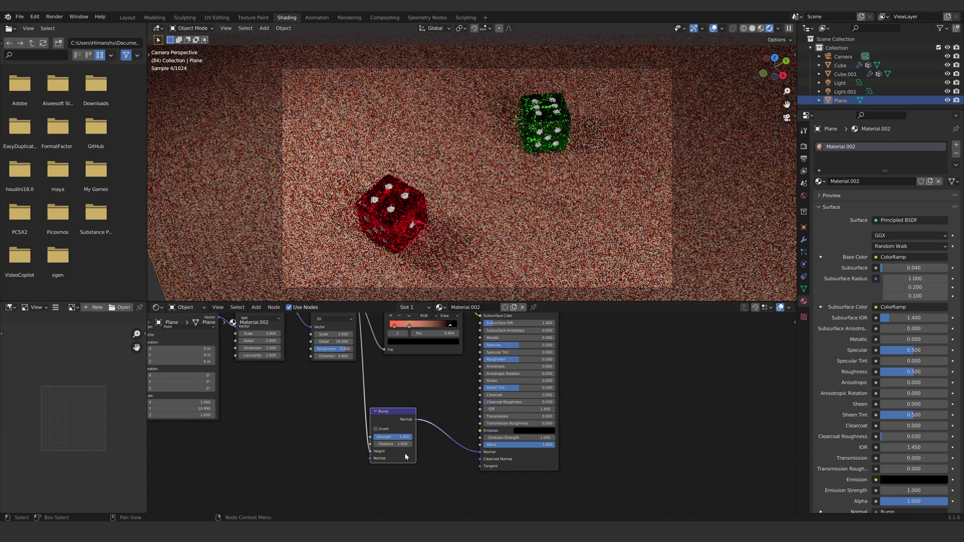
{"action": "type", "text": ".0"}
{"action": "left_click", "coordinate": [403, 440]}
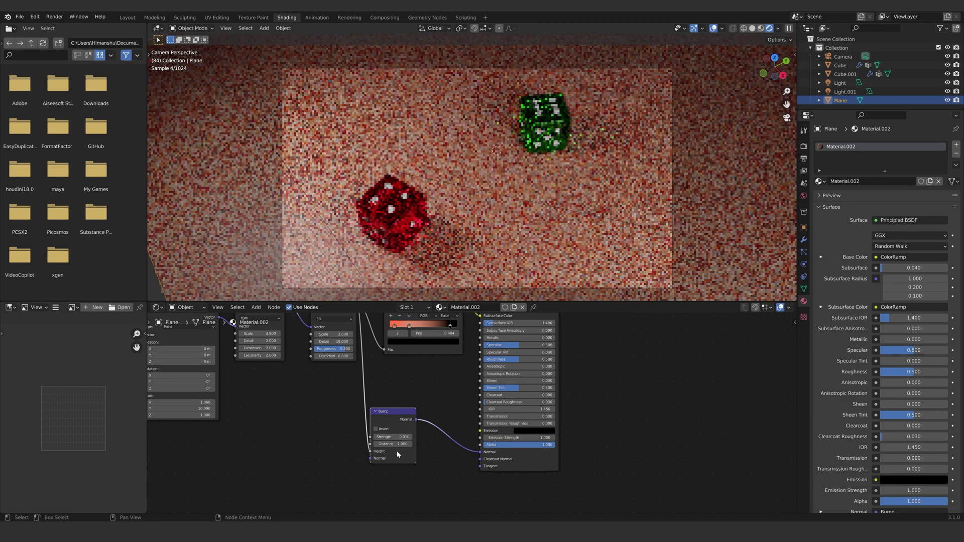
{"action": "type", "text": ".2"}
{"action": "key", "text": "Return"}
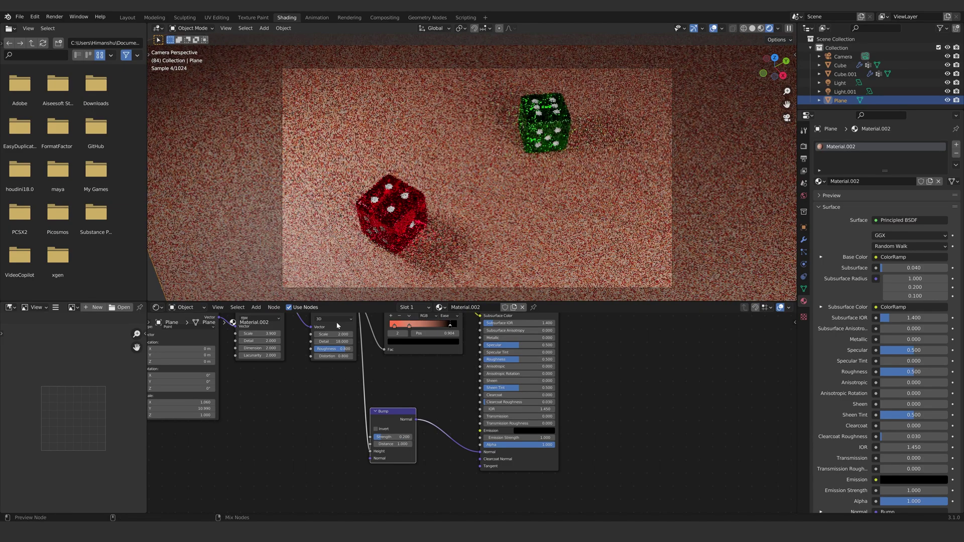
{"action": "key", "text": "ctrl+s"}
Duplicate the ColorRamp below the original and reset the copy to its default black-to-white gradient
{"action": "middle_click_drag", "start_coordinate": [414, 374], "coordinate": [428, 392]}
{"action": "scroll", "coordinate": [428, 392], "scroll_direction": "down", "scroll_amount": 2}
{"action": "key", "text": "shift+d"}
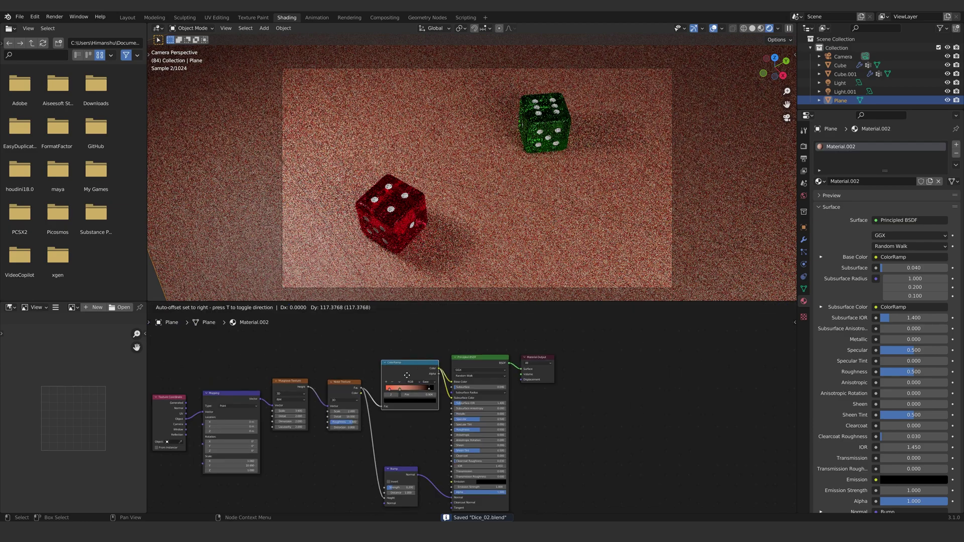
{"action": "left_click", "coordinate": [409, 411]}
{"action": "left_click", "coordinate": [402, 425]}
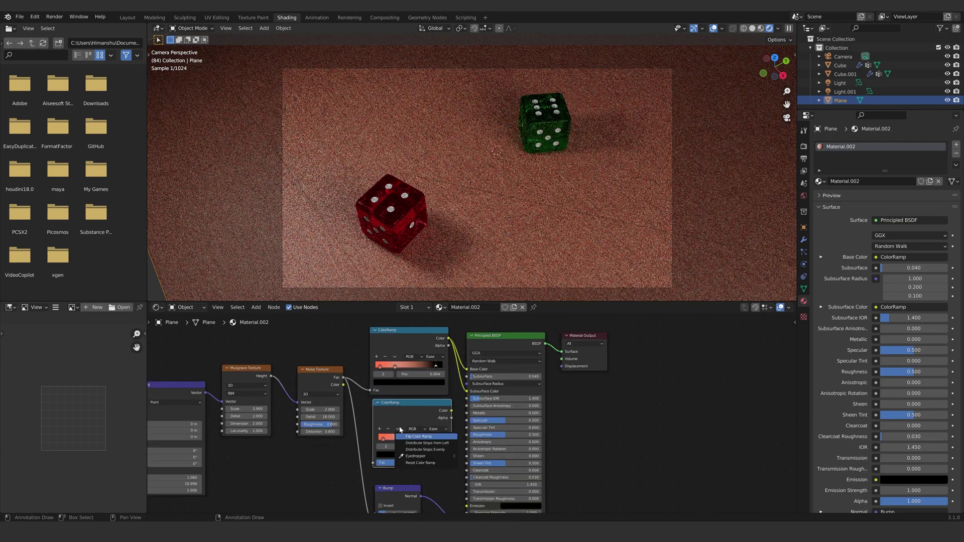
{"action": "left_click", "coordinate": [412, 460]}
{"action": "scroll", "coordinate": [384, 412], "scroll_direction": "up", "scroll_amount": 3}
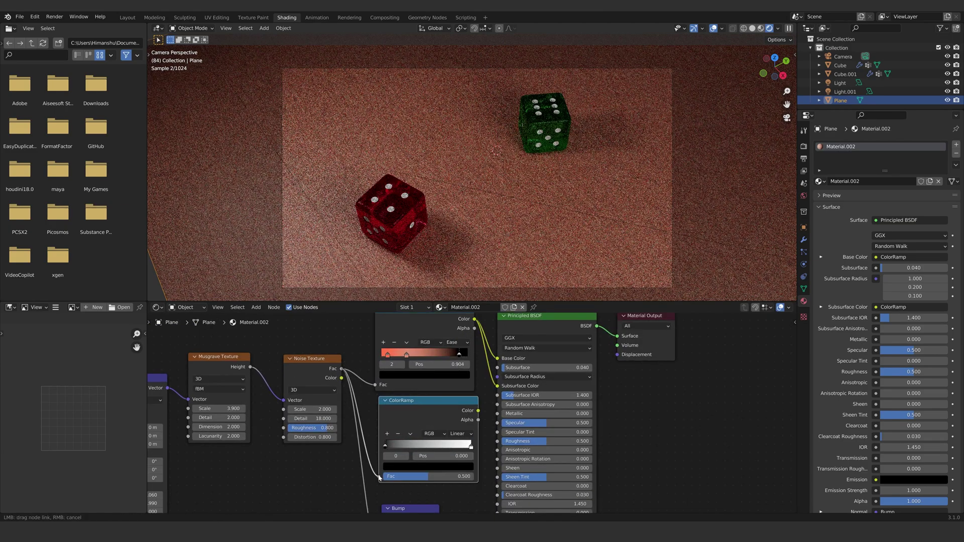
Feed the noise Fac into the black-and-white ColorRamp, place its black stop at 0.465, and link its Color to Roughness
{"action": "left_click_drag", "start_coordinate": [379, 478], "coordinate": [417, 454]}
{"action": "left_click", "coordinate": [442, 412], "text": "ctrl+shift"}
{"action": "left_click_drag", "start_coordinate": [477, 411], "coordinate": [497, 441]}
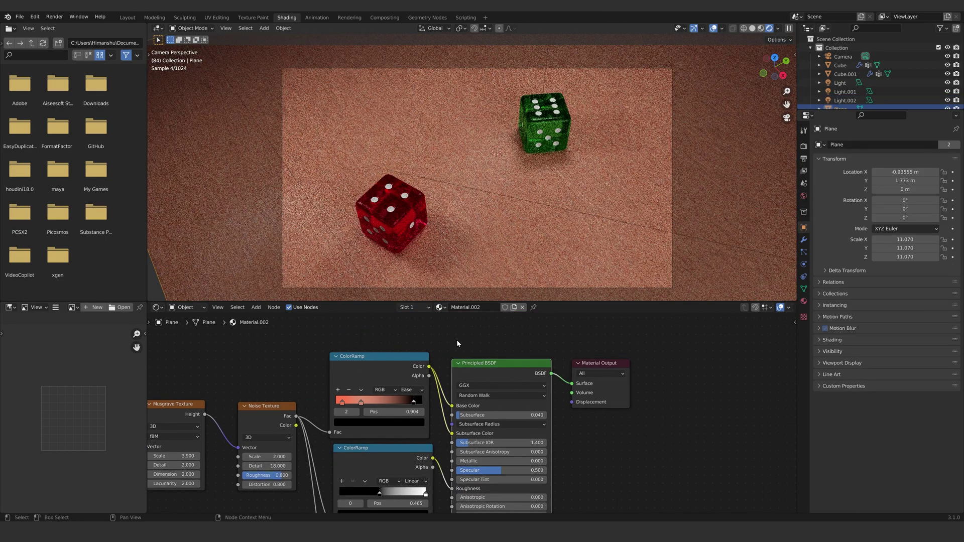
Move the base colour ramp's second stop to 0.236 and add a red-brown stop at 0.552
{"action": "scroll", "coordinate": [384, 385], "scroll_direction": "up", "scroll_amount": 1}
{"action": "left_click", "coordinate": [355, 370]}
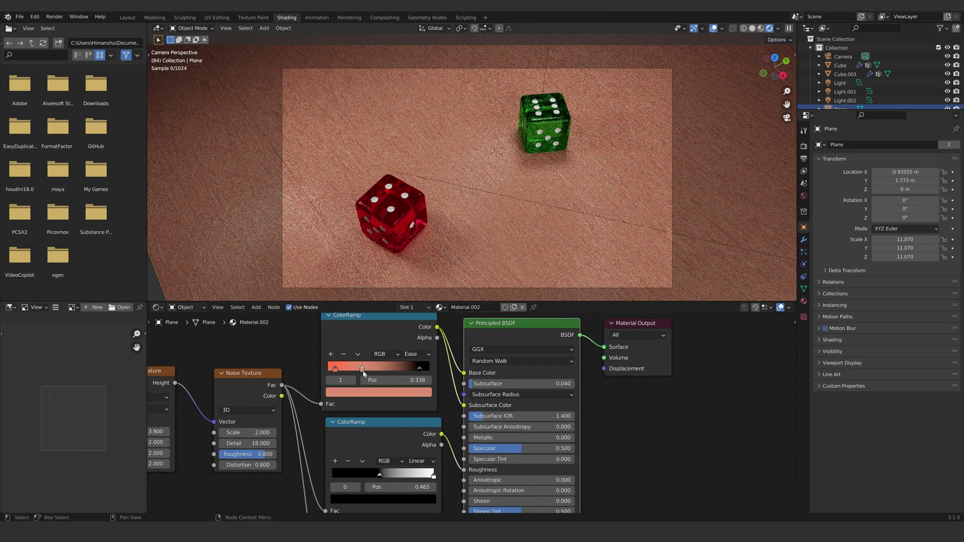
{"action": "left_click_drag", "start_coordinate": [356, 370], "coordinate": [352, 370]}
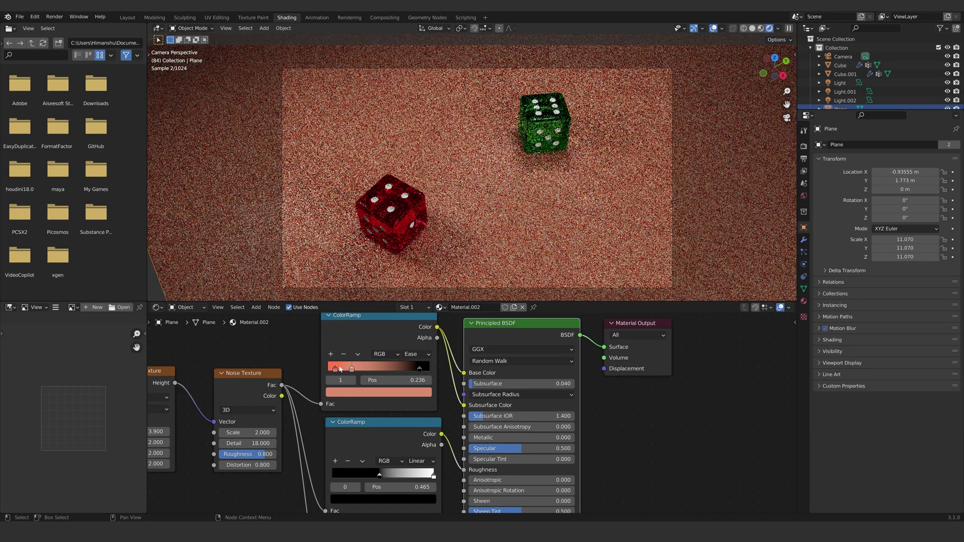
{"action": "left_click", "coordinate": [355, 368]}
{"action": "left_click", "coordinate": [377, 393]}
{"action": "left_click_drag", "start_coordinate": [409, 271], "coordinate": [409, 284]}
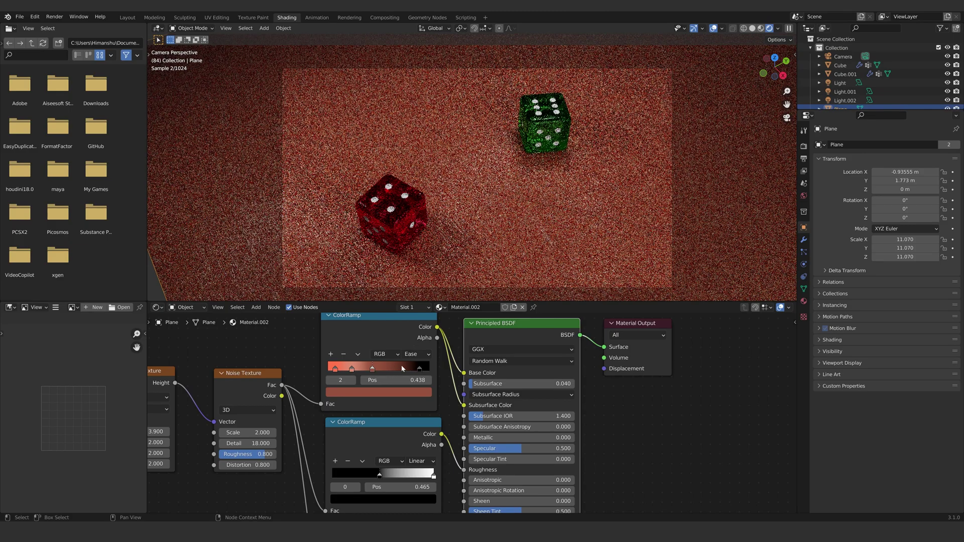
{"action": "left_click_drag", "start_coordinate": [372, 369], "coordinate": [385, 370]}
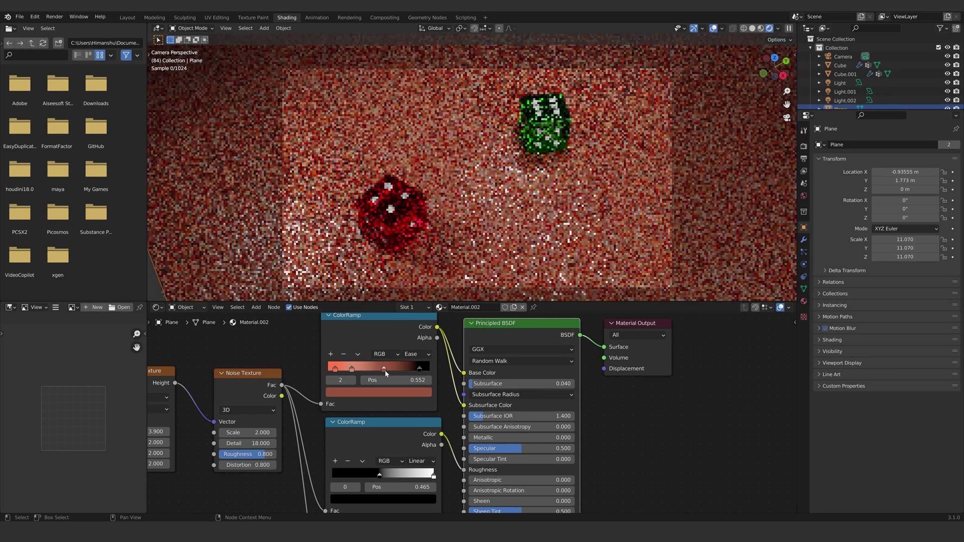
{"action": "left_click", "coordinate": [420, 368]}
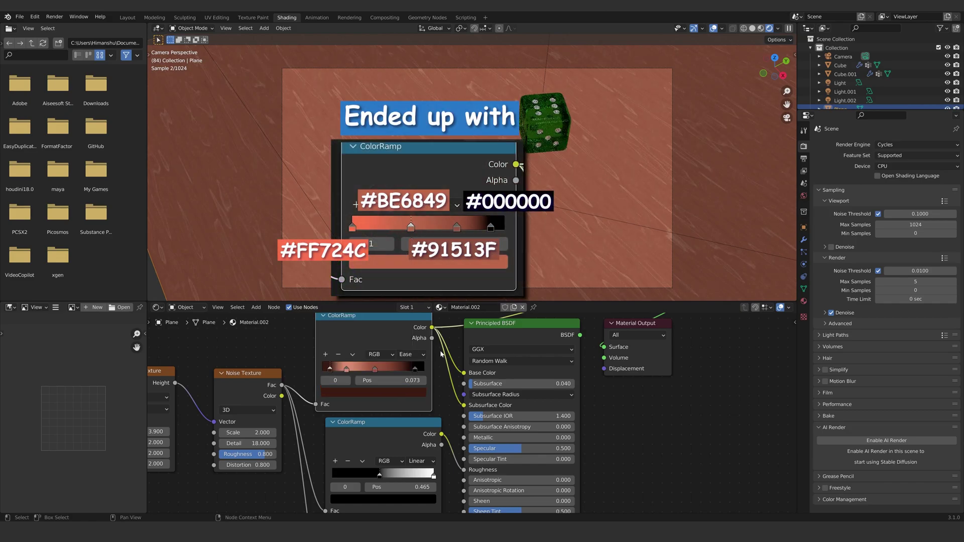
Recolour the base colour ramp's second stop to #BE6849 and readjust the spacing of the coral and brown stops
{"action": "left_click", "coordinate": [346, 369]}
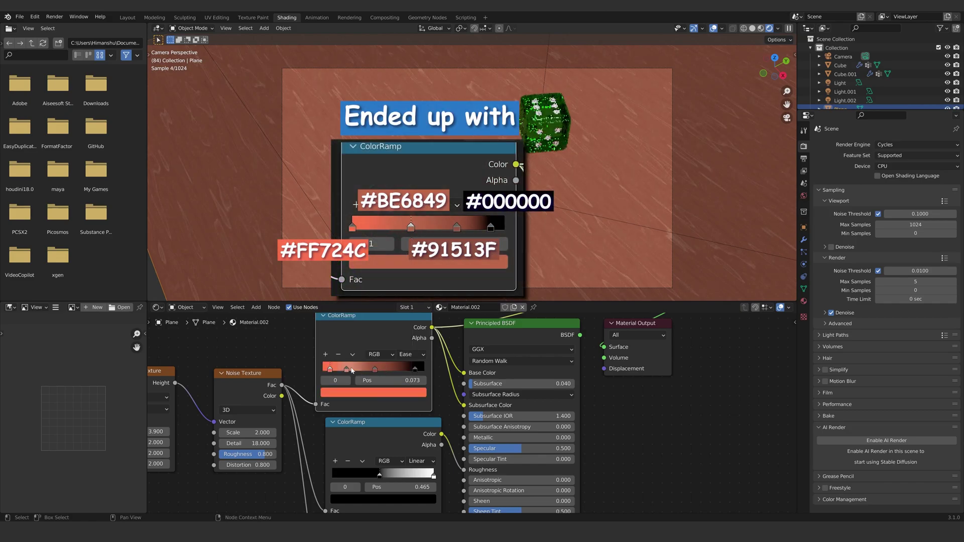
{"action": "left_click", "coordinate": [373, 393]}
{"action": "mouse_move", "coordinate": [404, 290]}
{"action": "left_mouse_down"}
{"action": "mouse_move", "coordinate": [404, 318]}
{"action": "mouse_move", "coordinate": [404, 274]}
{"action": "left_mouse_up"}
{"action": "left_click_drag", "start_coordinate": [358, 307], "coordinate": [358, 309]}
{"action": "left_click", "coordinate": [392, 369]}
{"action": "left_click", "coordinate": [347, 370]}
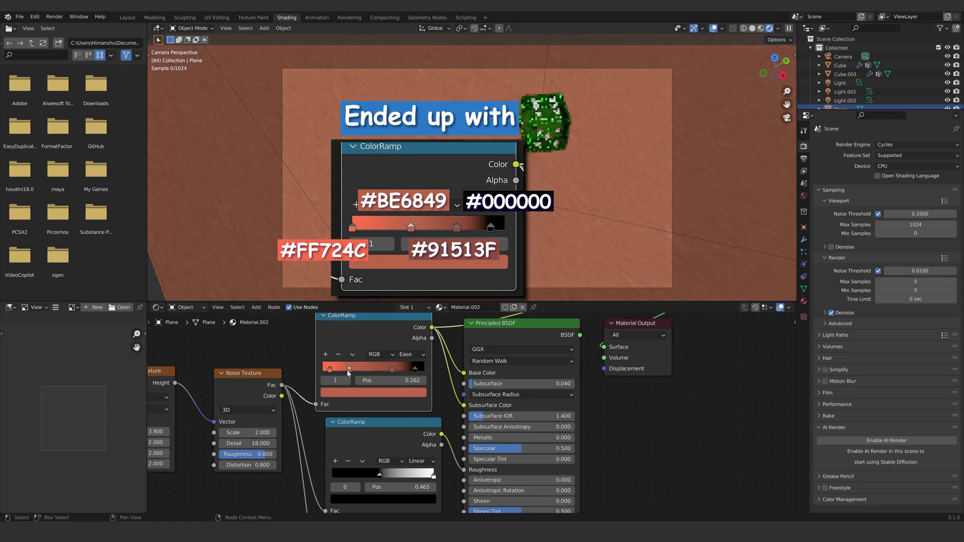
{"action": "left_click_drag", "start_coordinate": [330, 370], "coordinate": [362, 377]}
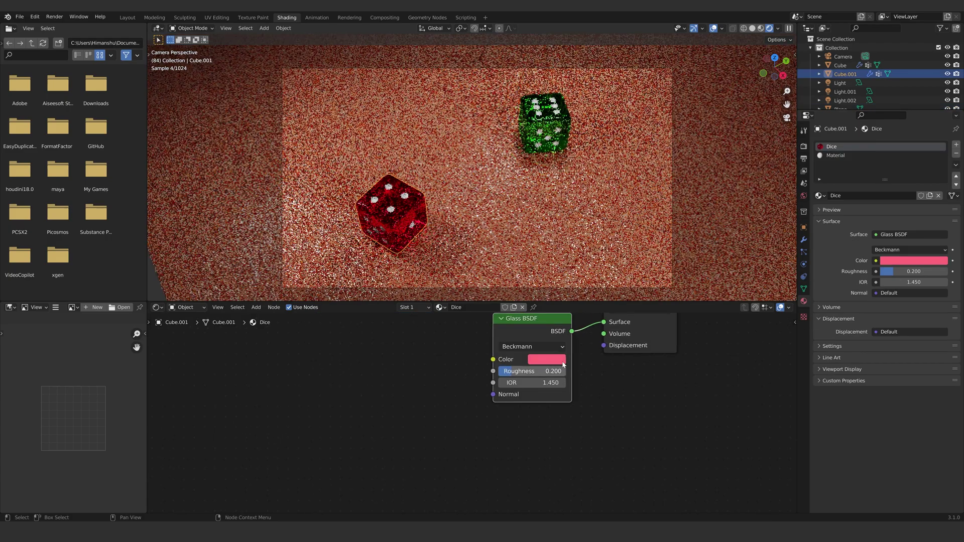
Set the Glass BSDF roughness to 0.3 for both the red and the green dice
{"action": "type", "text": ".3"}
{"action": "key", "text": "Return"}
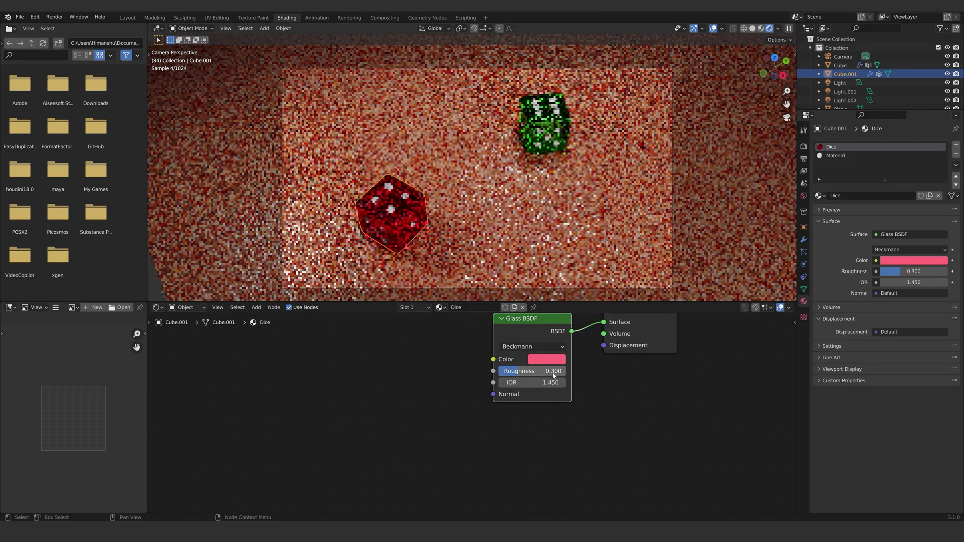
{"action": "left_click", "coordinate": [546, 131]}
{"action": "double_click", "coordinate": [559, 375]}
{"action": "type", "text": ".3"}
{"action": "key", "text": "Return"}
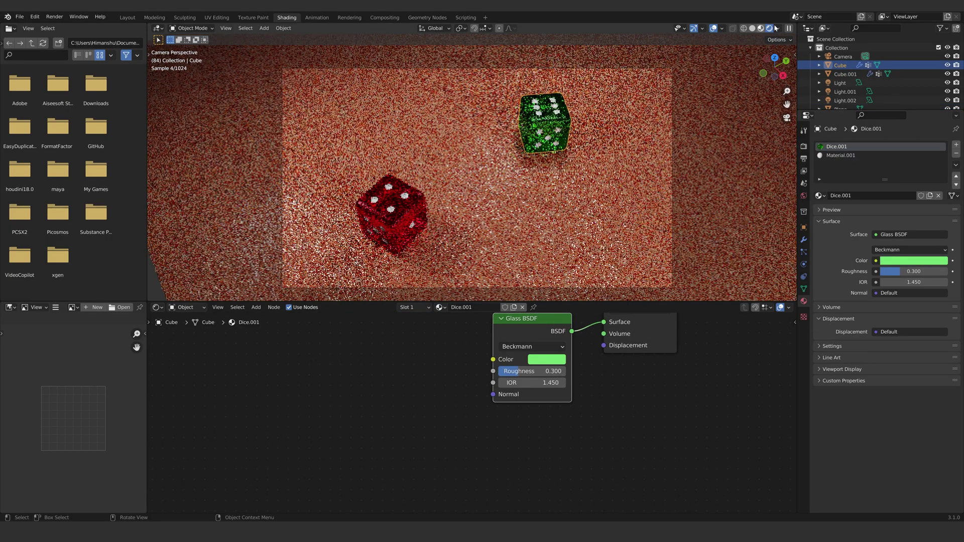
{"action": "left_click", "coordinate": [761, 28]}
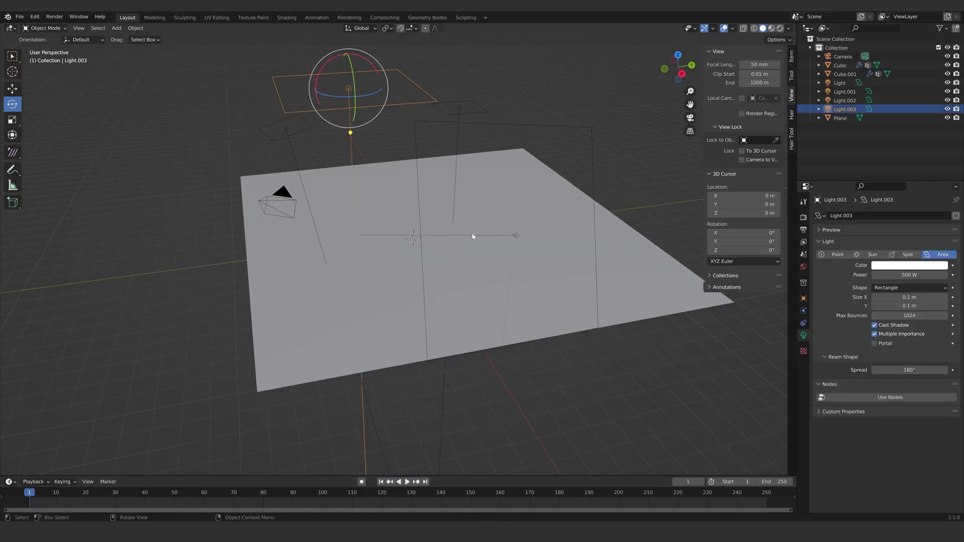
Add a mesh circle to the scene and go to frame 91
{"action": "scroll", "coordinate": [472, 237], "scroll_direction": "up", "scroll_amount": 2}
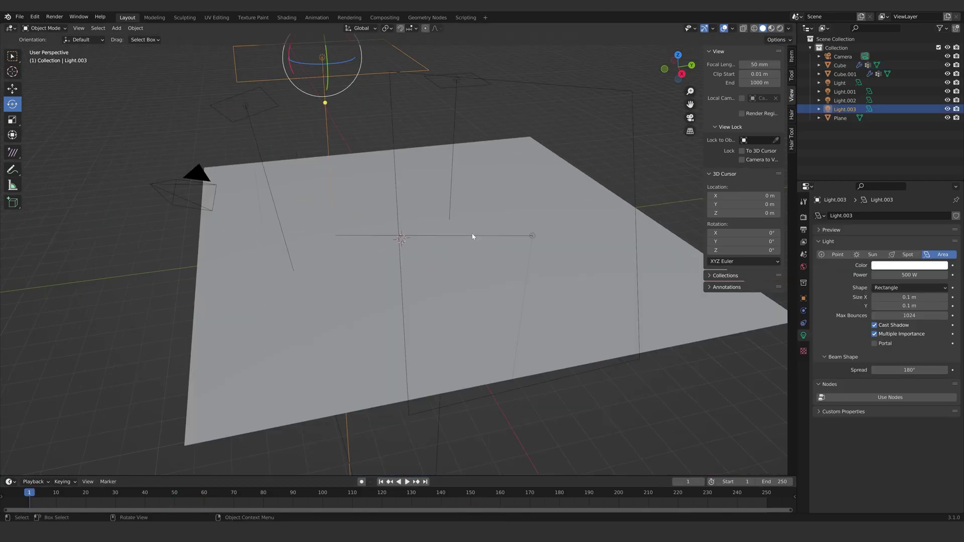
{"action": "key", "text": "shift+a"}
{"action": "mouse_move", "coordinate": [466, 345]}
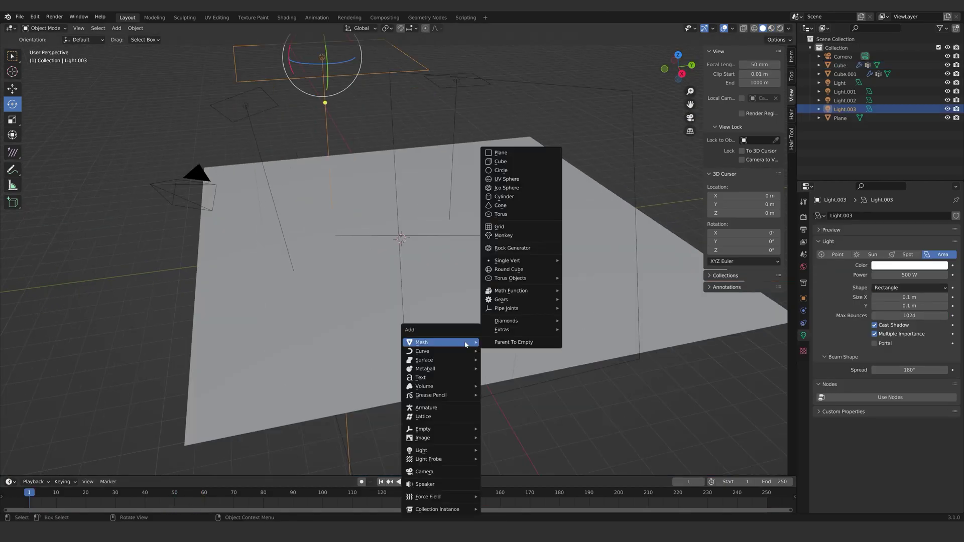
{"action": "left_click", "coordinate": [526, 174]}
{"action": "left_click", "coordinate": [296, 494]}
Move the circle from between the dice to a free spot outside the plane's edge
{"action": "scroll", "coordinate": [418, 270], "scroll_direction": "up", "scroll_amount": 2}
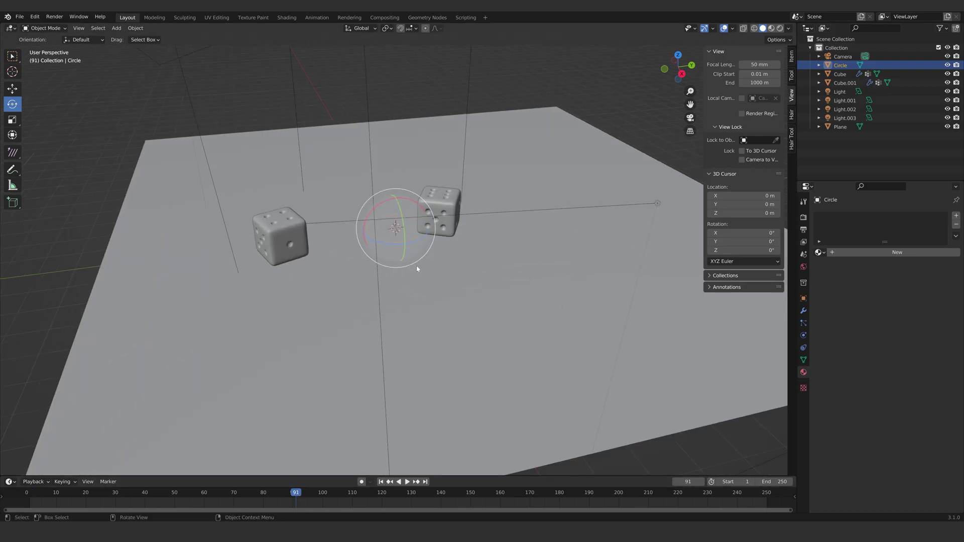
{"action": "middle_click_drag", "start_coordinate": [417, 269], "coordinate": [419, 294]}
{"action": "left_click", "coordinate": [12, 89]}
{"action": "left_click_drag", "start_coordinate": [433, 217], "coordinate": [63, 313]}
Extrude the circle's edge loop about 1.89 m upward along Z
{"action": "key", "text": "KP_1"}
{"action": "key", "text": "Tab"}
{"action": "key", "text": "e"}
{"action": "key", "text": "z"}
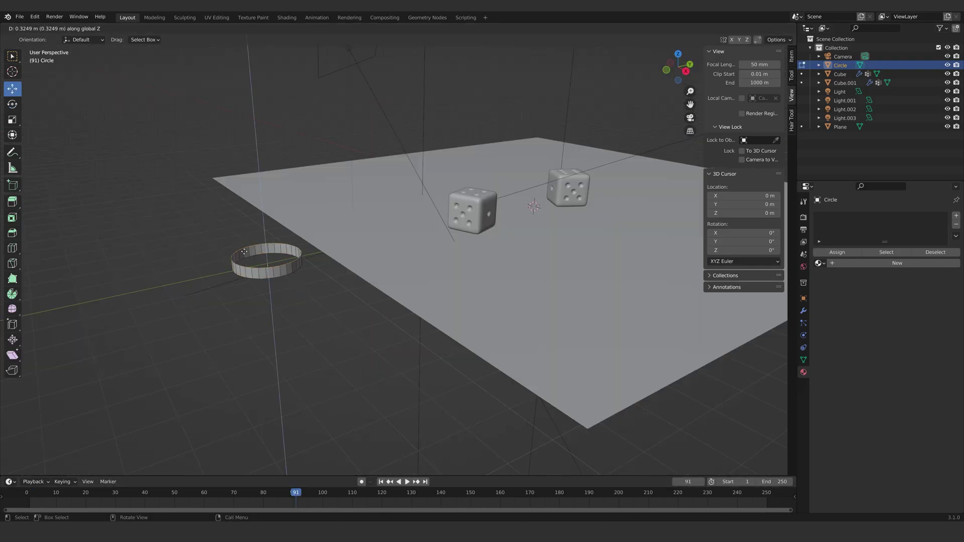
{"action": "left_click", "coordinate": [242, 204]}
Scale the extruded top edge loop to about 0.436 in wireframe front view so the walls taper inward
{"action": "key", "text": "KP_1"}
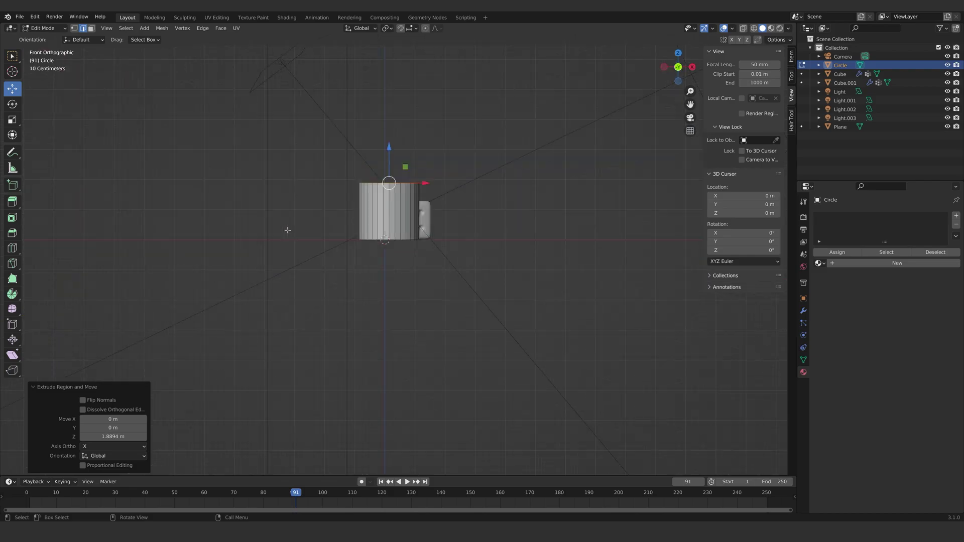
{"action": "scroll", "coordinate": [409, 199], "scroll_direction": "up", "scroll_amount": 3}
{"action": "key", "text": "shift+z"}
{"action": "key", "text": "s"}
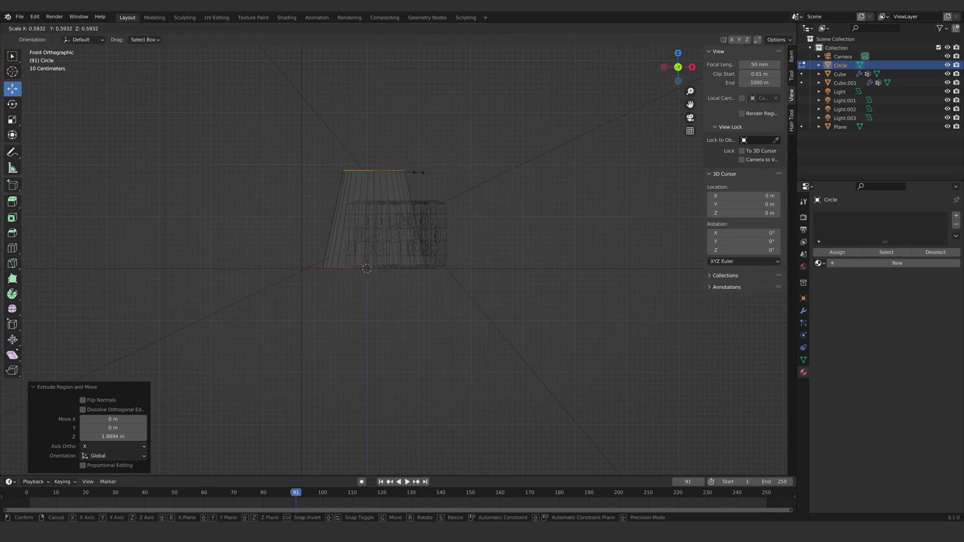
{"action": "left_click", "coordinate": [406, 178]}
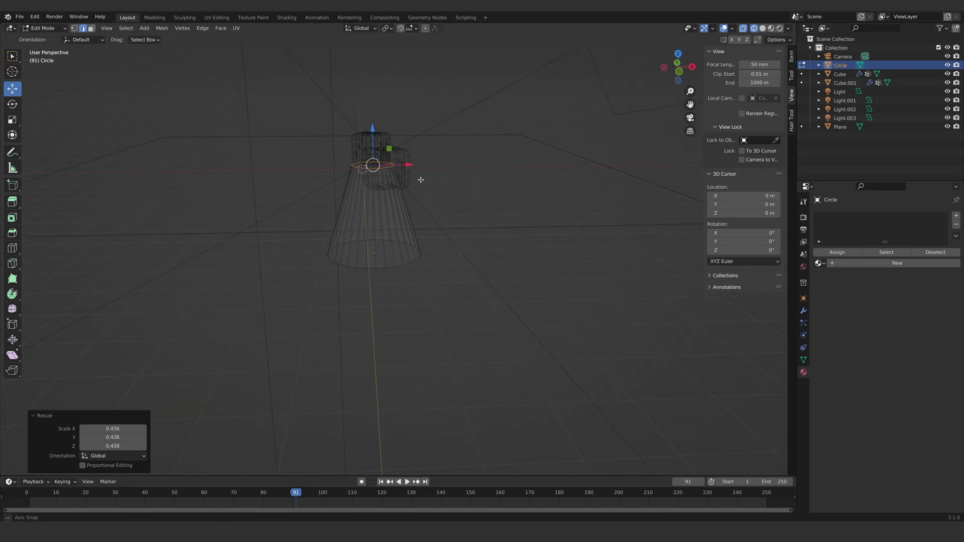
Extrude the top edge loop about 0.8 m upward along Z and add four loop cuts around the new neck section
{"action": "middle_click_drag", "start_coordinate": [420, 179], "coordinate": [414, 174]}
{"action": "key", "text": "g"}
{"action": "key", "text": "z"}
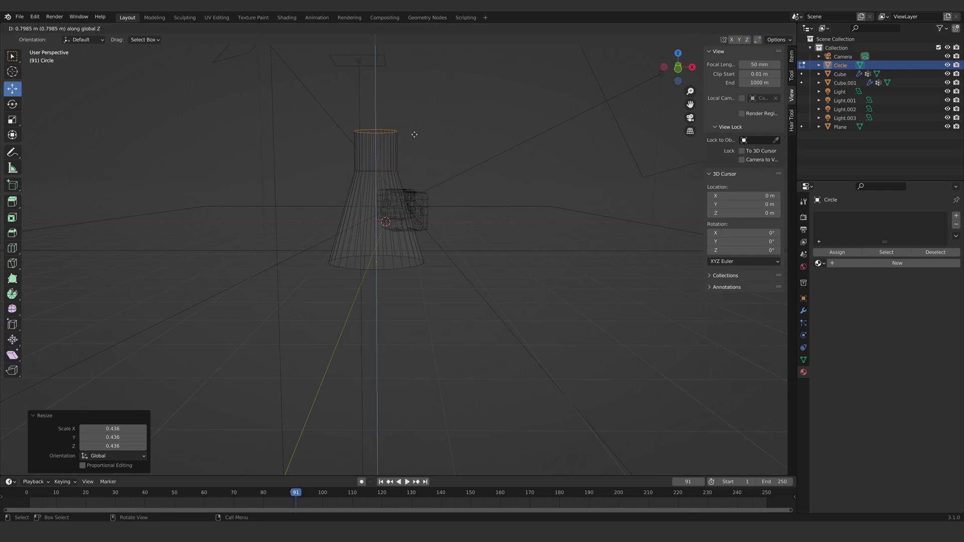
{"action": "left_click", "coordinate": [414, 137]}
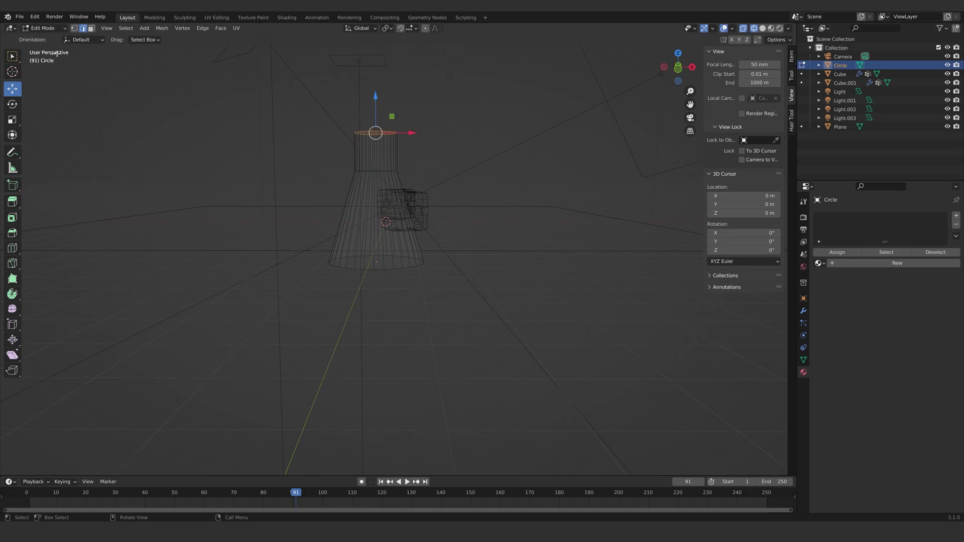
{"action": "left_click", "coordinate": [12, 248]}
{"action": "left_click", "coordinate": [392, 152]}
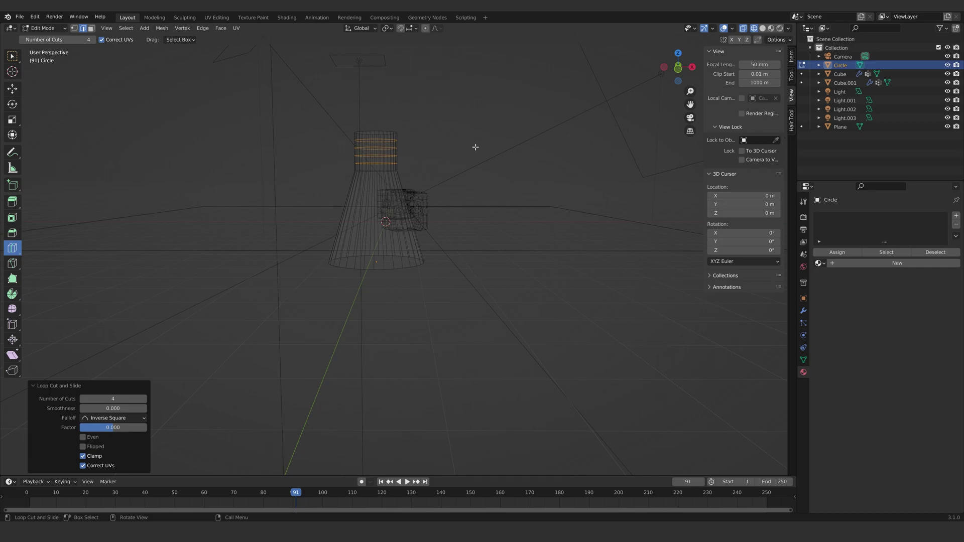
Enlarge the three middle face bands of the upper section, and the central band a little more, to form a bulging head
{"action": "left_click", "coordinate": [10, 90]}
{"action": "left_click_drag", "start_coordinate": [237, 172], "coordinate": [339, 210]}
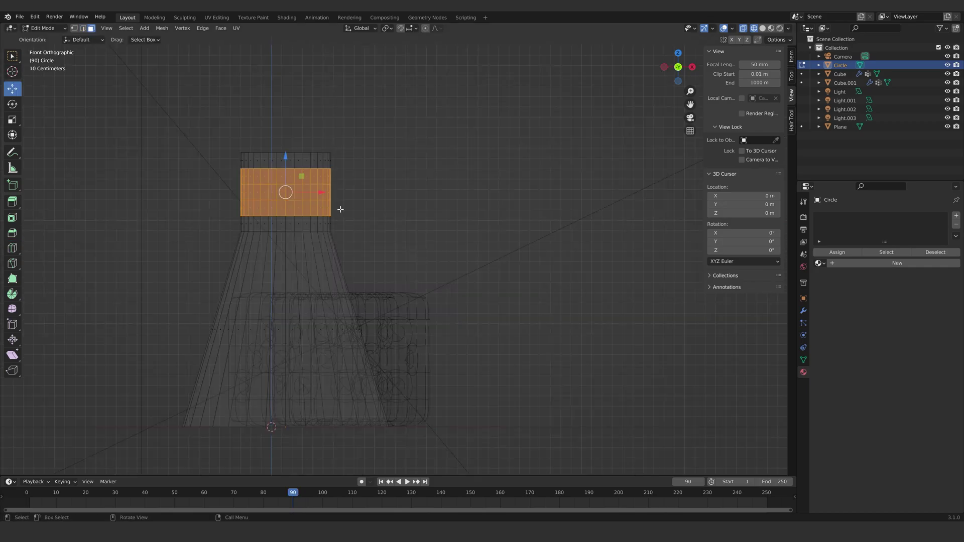
{"action": "key", "text": "s"}
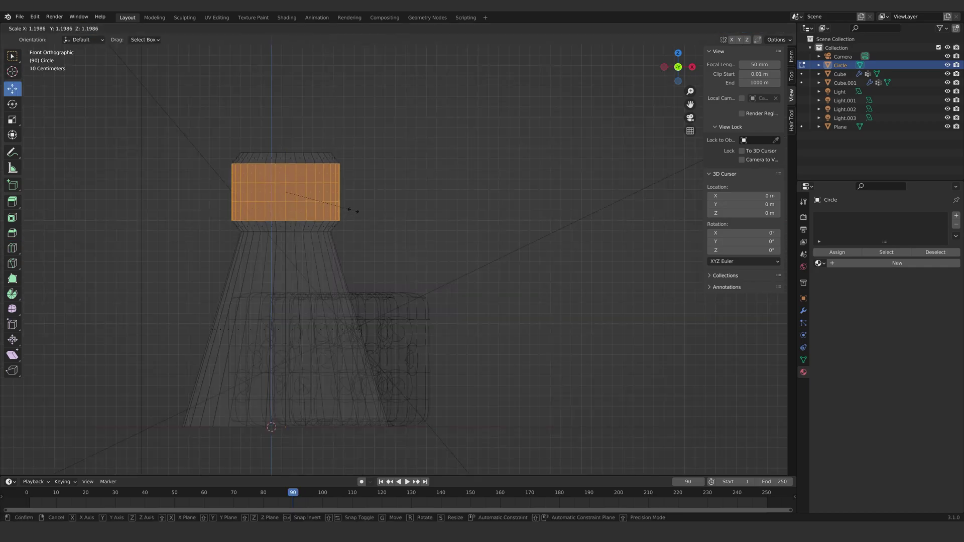
{"action": "left_click", "coordinate": [348, 210]}
{"action": "left_click", "coordinate": [234, 190], "text": "alt"}
{"action": "key", "text": "s"}
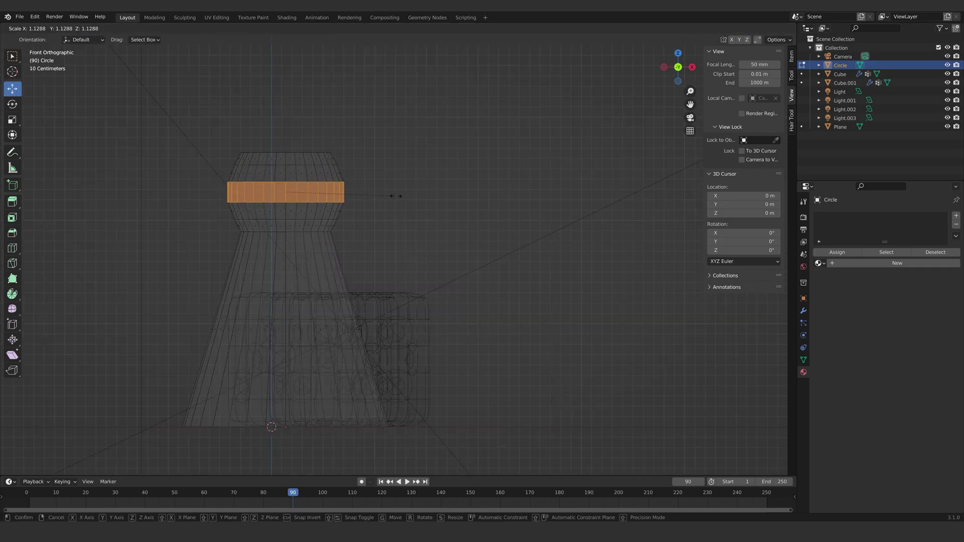
{"action": "left_click", "coordinate": [228, 125]}
Scale the head's top face band to 0.81 and its uppermost edge loop to about 0.66 to round off the top
{"action": "left_click_drag", "start_coordinate": [228, 126], "coordinate": [347, 164]}
{"action": "key", "text": "s"}
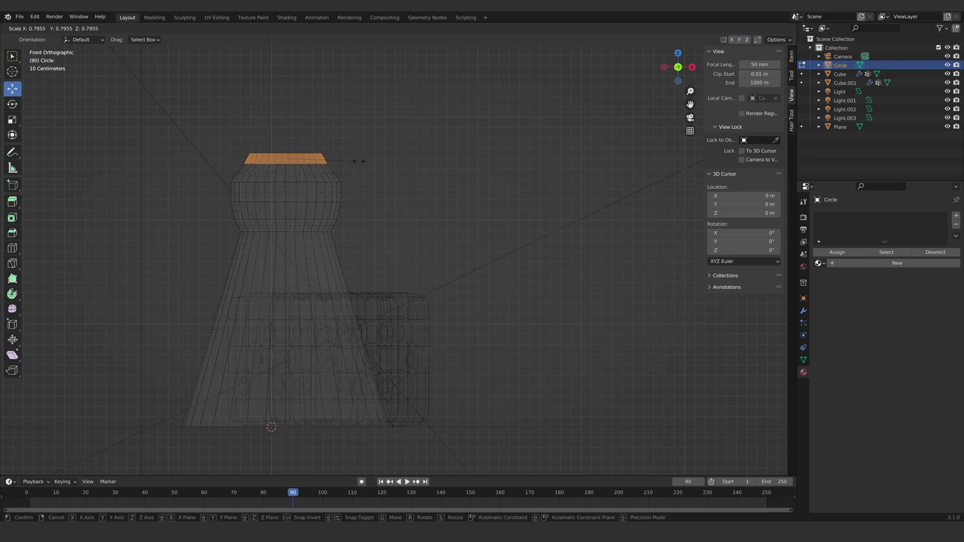
{"action": "left_click", "coordinate": [360, 163]}
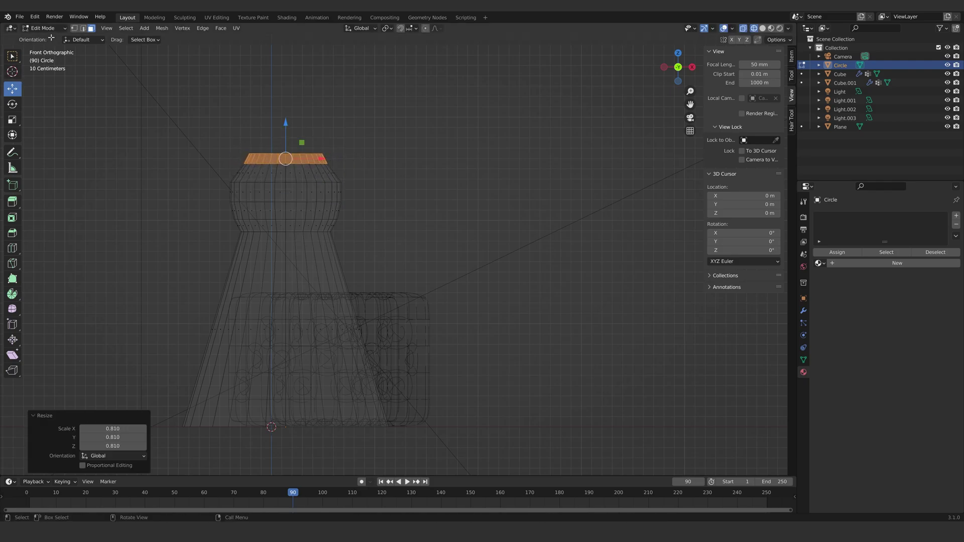
{"action": "left_click", "coordinate": [83, 28]}
{"action": "left_click_drag", "start_coordinate": [212, 119], "coordinate": [336, 161]}
{"action": "key", "text": "s"}
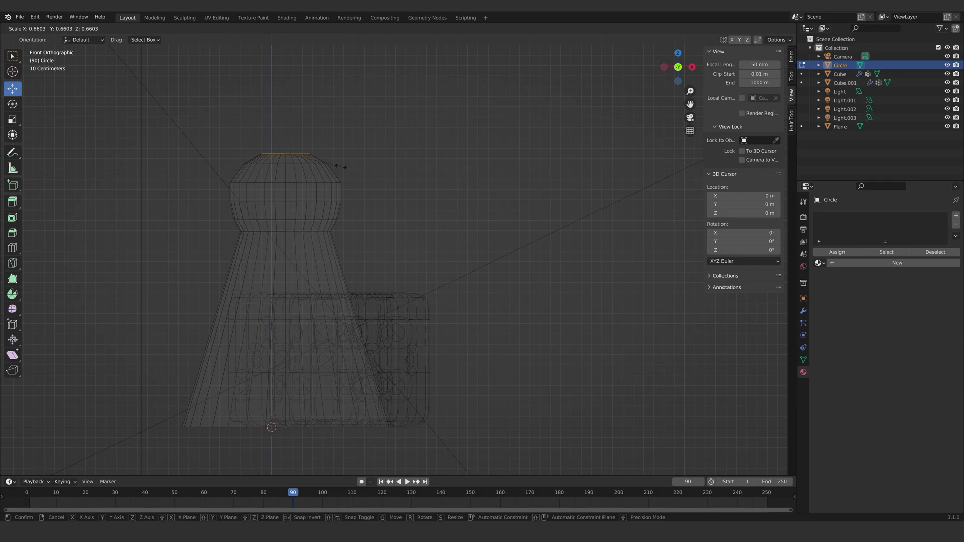
{"action": "left_click", "coordinate": [341, 166]}
Scale the neck edge loop to 0.856 and the edge loop just above it to 0.909
{"action": "left_click", "coordinate": [358, 245], "text": "alt"}
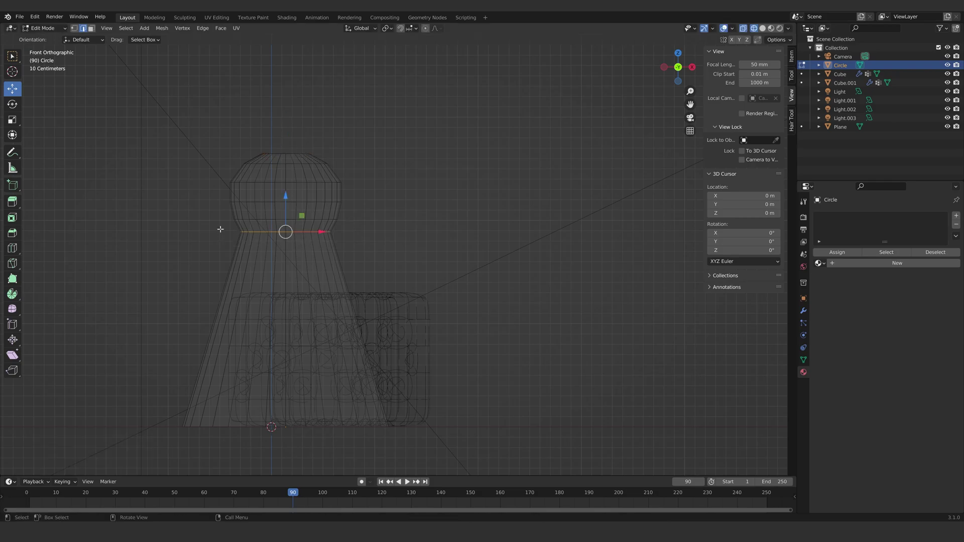
{"action": "key", "text": "s"}
{"action": "left_click", "coordinate": [261, 241]}
{"action": "left_click", "coordinate": [221, 217], "text": "alt"}
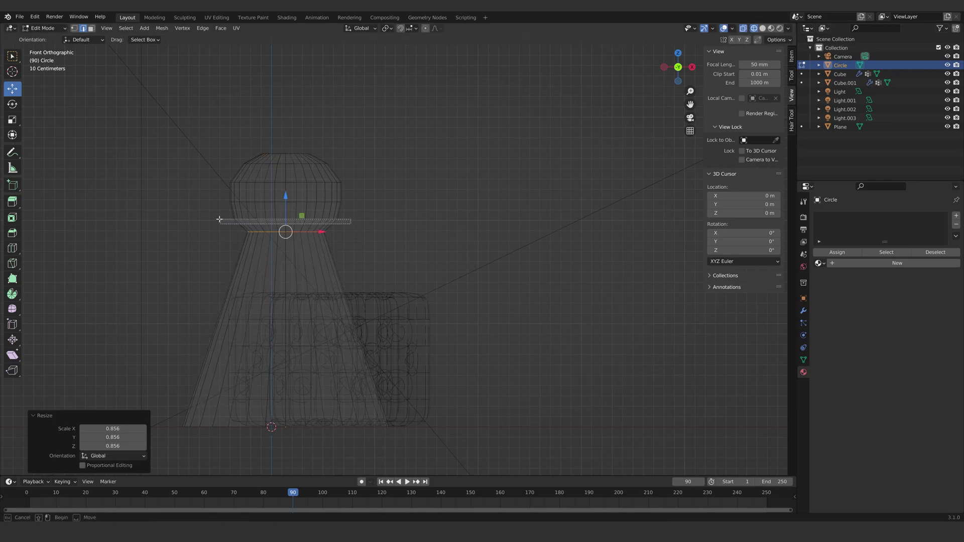
{"action": "key", "text": "s"}
{"action": "left_click", "coordinate": [220, 214]}
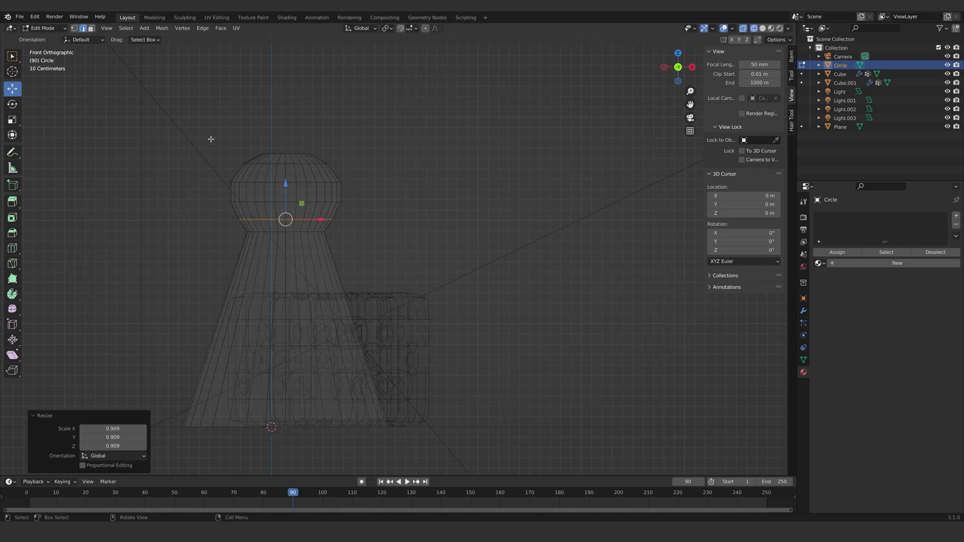
Raise the upper edge loops of the head slightly along Z
{"action": "left_click_drag", "start_coordinate": [215, 142], "coordinate": [361, 199]}
{"action": "left_click_drag", "start_coordinate": [290, 138], "coordinate": [290, 132]}
{"action": "left_click", "coordinate": [413, 182]}
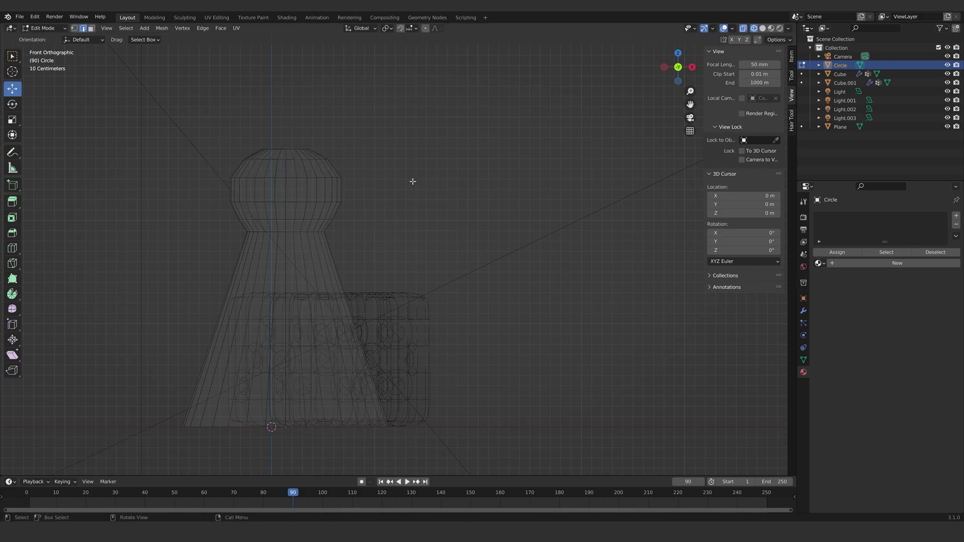
Fill the open base loop with a face and inset it by about 0.144 m
{"action": "left_click", "coordinate": [277, 400], "text": "alt"}
{"action": "middle_click_drag", "start_coordinate": [413, 181], "coordinate": [394, 284]}
{"action": "key", "text": "f"}
{"action": "key", "text": "i"}
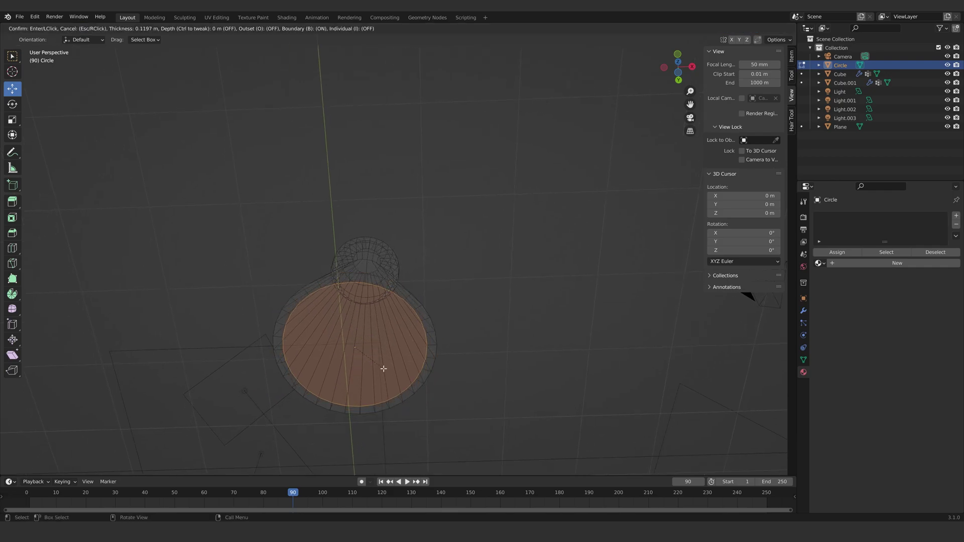
{"action": "left_click", "coordinate": [381, 369]}
Extrude the inset base face about 0.204 m upward along Z, and lower it again by about 0.045 m
{"action": "key", "text": "g"}
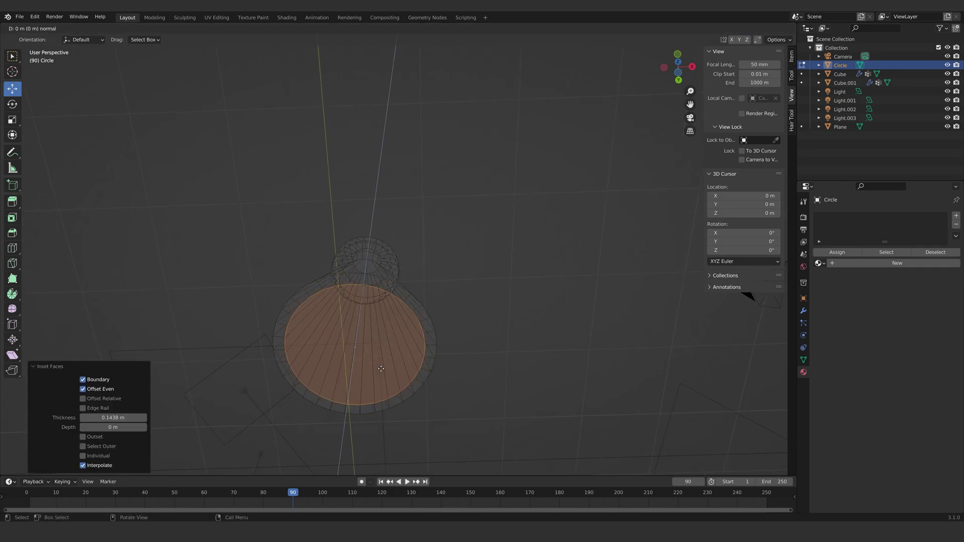
{"action": "key", "text": "z"}
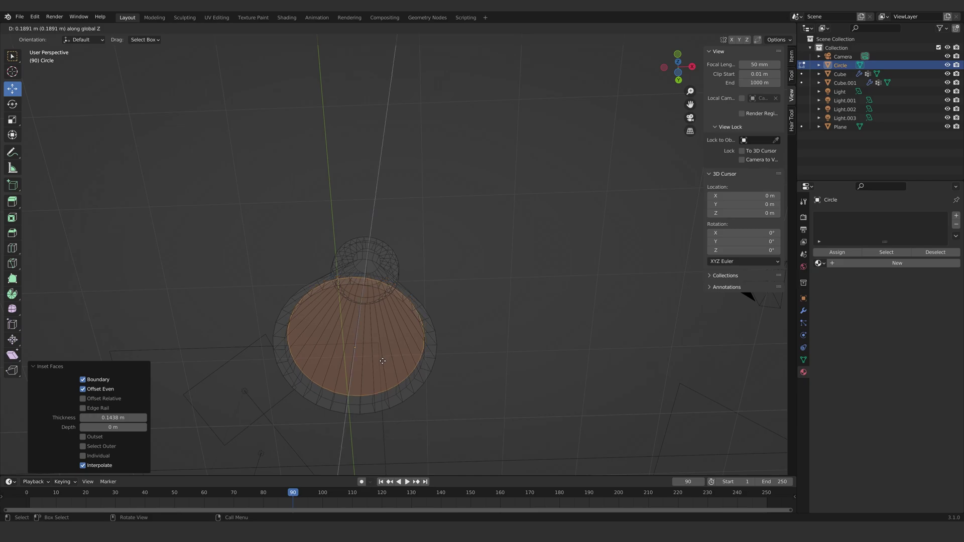
{"action": "left_click", "coordinate": [384, 359]}
{"action": "middle_click_drag", "start_coordinate": [383, 359], "coordinate": [396, 425]}
{"action": "key", "text": "g"}
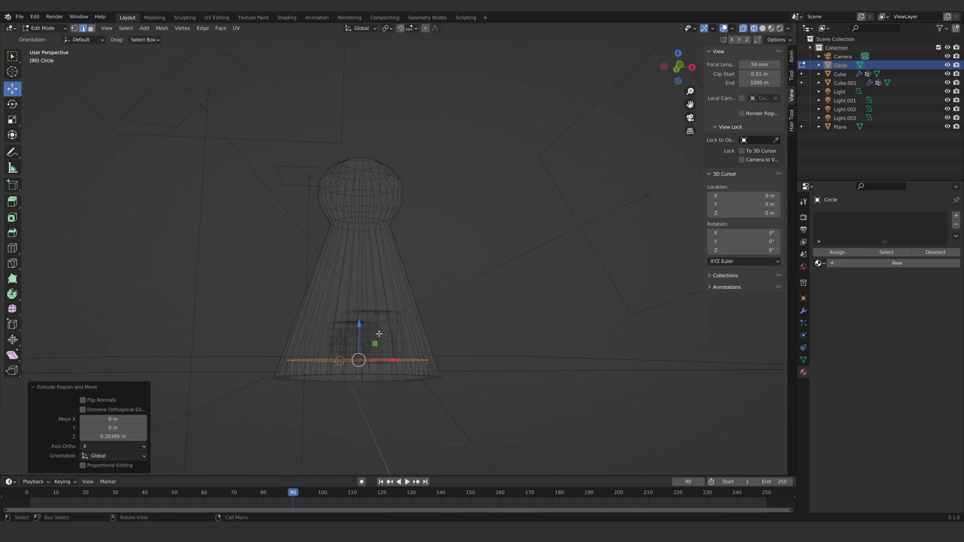
{"action": "key", "text": "z"}
{"action": "left_click", "coordinate": [360, 330]}
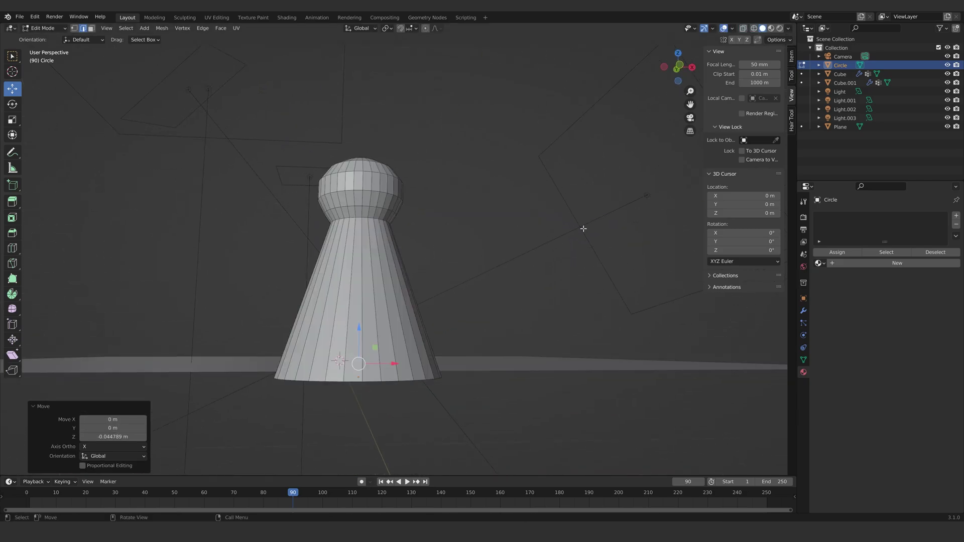
Add single loop cuts on the base rim and the recess wall, close to their shared inner edge
{"action": "middle_click_drag", "start_coordinate": [583, 228], "coordinate": [454, 291]}
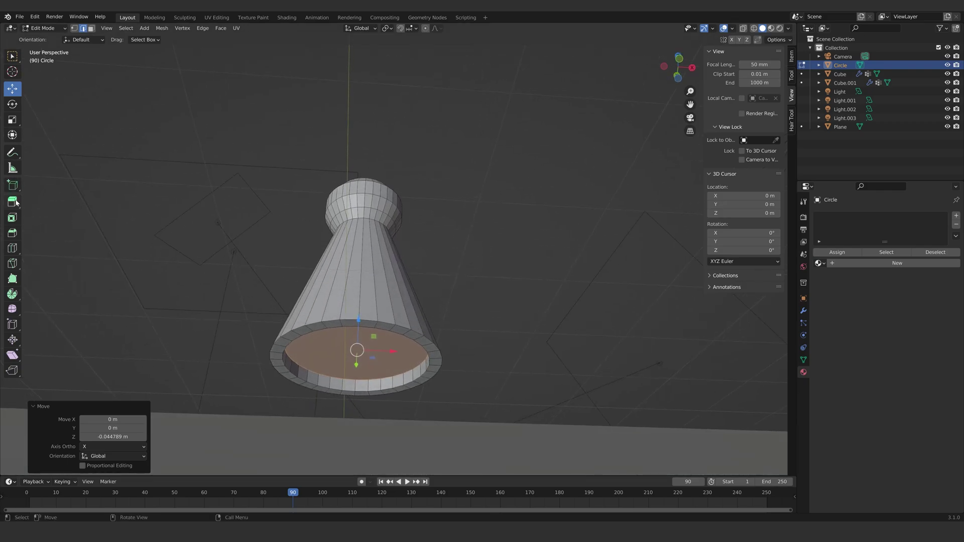
{"action": "left_click", "coordinate": [12, 248]}
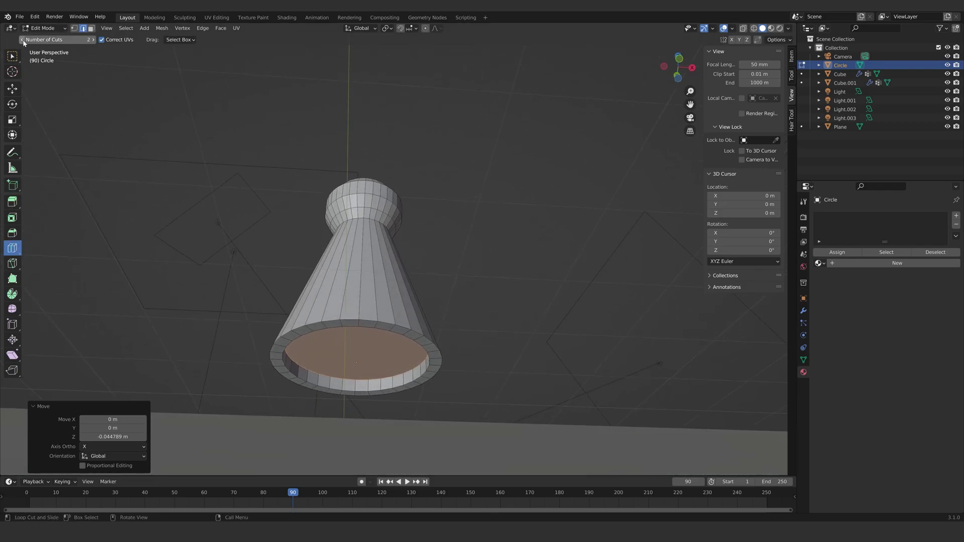
{"action": "left_click_drag", "start_coordinate": [361, 326], "coordinate": [360, 362]}
{"action": "scroll", "coordinate": [361, 322], "scroll_direction": "up", "scroll_amount": 4}
{"action": "middle_click_drag", "start_coordinate": [360, 362], "coordinate": [373, 331]}
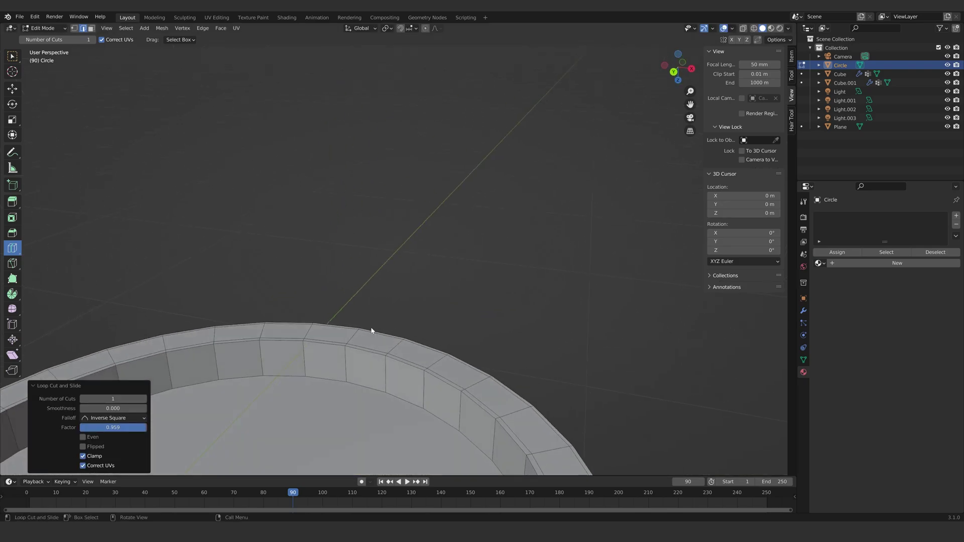
{"action": "mouse_move", "coordinate": [346, 360]}
{"action": "left_mouse_down"}
{"action": "mouse_move", "coordinate": [348, 348]}
{"action": "mouse_move", "coordinate": [348, 370]}
{"action": "left_mouse_up"}
Add single supporting loop cuts around the cone body and on both sides of the neck edge
{"action": "scroll", "coordinate": [348, 370], "scroll_direction": "down", "scroll_amount": 4}
{"action": "middle_click_drag", "start_coordinate": [348, 370], "coordinate": [372, 282]}
{"action": "middle_click_drag", "start_coordinate": [402, 201], "coordinate": [417, 312], "text": "shift"}
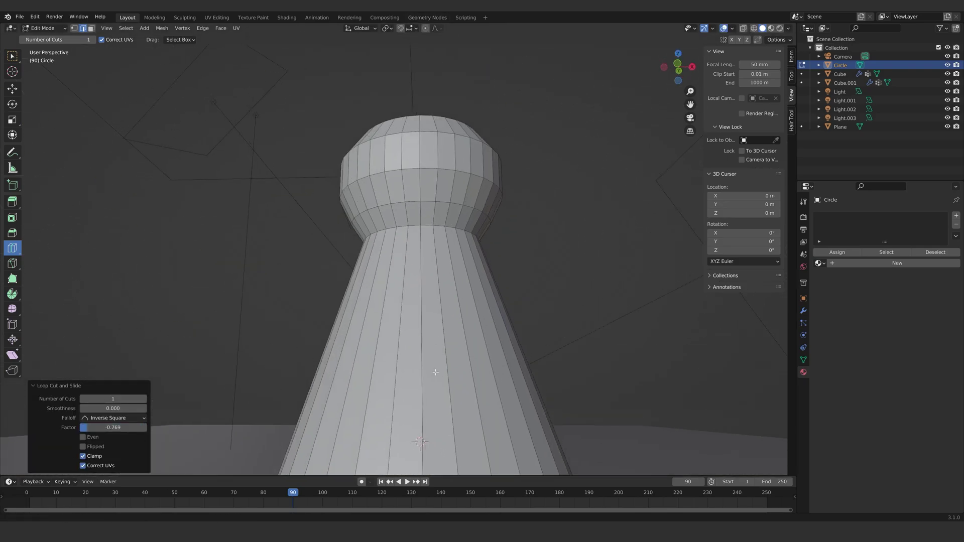
{"action": "left_click_drag", "start_coordinate": [420, 263], "coordinate": [419, 204]}
{"action": "left_click_drag", "start_coordinate": [424, 81], "coordinate": [425, 80]}
{"action": "left_click_drag", "start_coordinate": [422, 217], "coordinate": [422, 227]}
{"action": "middle_click_drag", "start_coordinate": [432, 203], "coordinate": [430, 281]}
{"action": "left_click_drag", "start_coordinate": [404, 181], "coordinate": [403, 170]}
{"action": "left_click_drag", "start_coordinate": [403, 182], "coordinate": [402, 191]}
{"action": "middle_click_drag", "start_coordinate": [425, 256], "coordinate": [426, 210]}
{"action": "scroll", "coordinate": [427, 221], "scroll_direction": "down", "scroll_amount": 5}
{"action": "middle_click_drag", "start_coordinate": [435, 396], "coordinate": [436, 291], "text": "shift"}
Return to Object Mode and add a Subdivision Surface modifier to the game piece
{"action": "key", "text": "Tab"}
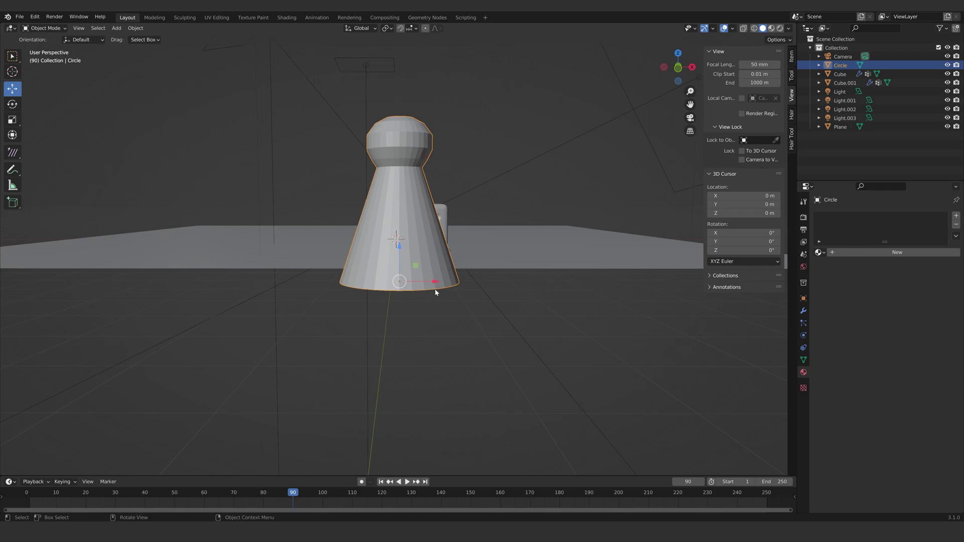
{"action": "left_click", "coordinate": [804, 311]}
{"action": "left_click", "coordinate": [834, 216]}
{"action": "left_click", "coordinate": [791, 376]}
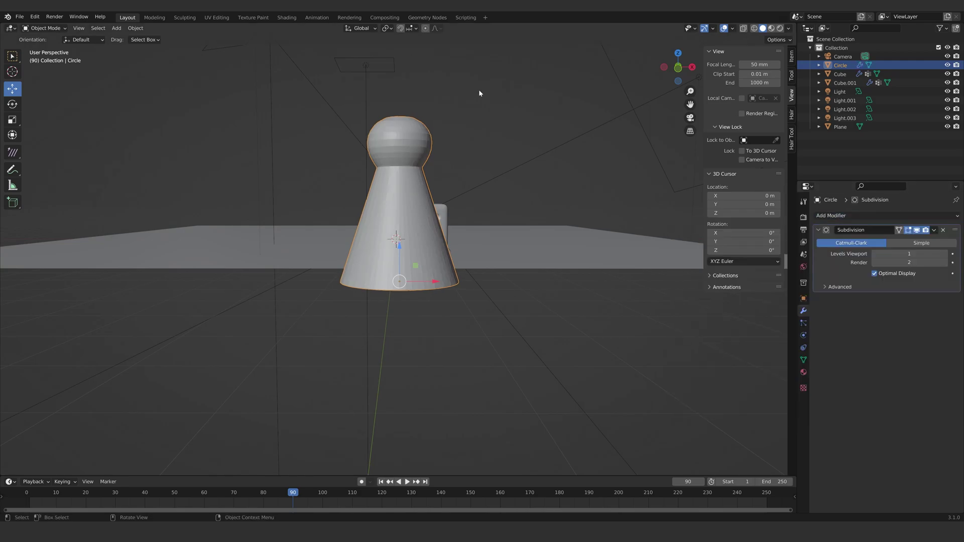
Turn off the subdivision's viewport display and inset the recessed base face with 0 m thickness in Edit Mode
{"action": "middle_click_drag", "start_coordinate": [478, 89], "coordinate": [553, 91]}
{"action": "key", "text": "Tab"}
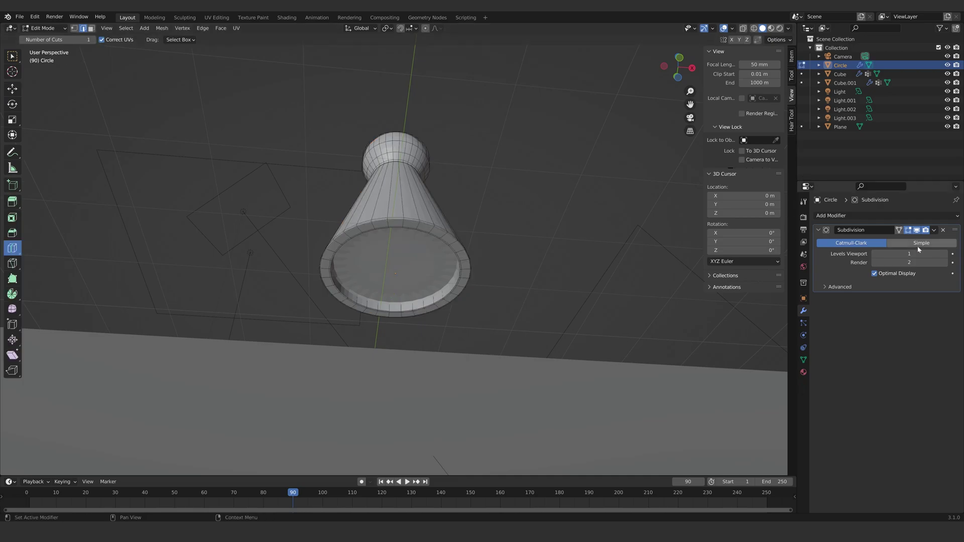
{"action": "left_click", "coordinate": [918, 231]}
{"action": "scroll", "coordinate": [429, 266], "scroll_direction": "up", "scroll_amount": 3}
{"action": "middle_click_drag", "start_coordinate": [429, 267], "coordinate": [407, 240]}
{"action": "key", "text": "3"}
{"action": "key", "text": "shift+space"}
{"action": "key", "text": "g"}
{"action": "left_click", "coordinate": [444, 251]}
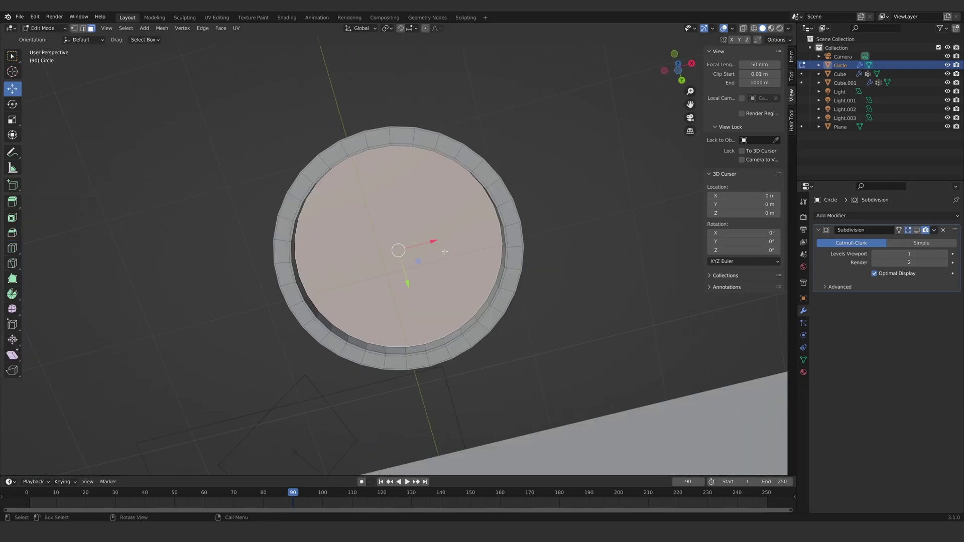
{"action": "key", "text": "i"}
{"action": "left_click", "coordinate": [445, 252]}
Poke the recessed base face with an offset of 0 and turn the subdivision's viewport display back on
{"action": "right_click", "coordinate": [446, 254]}
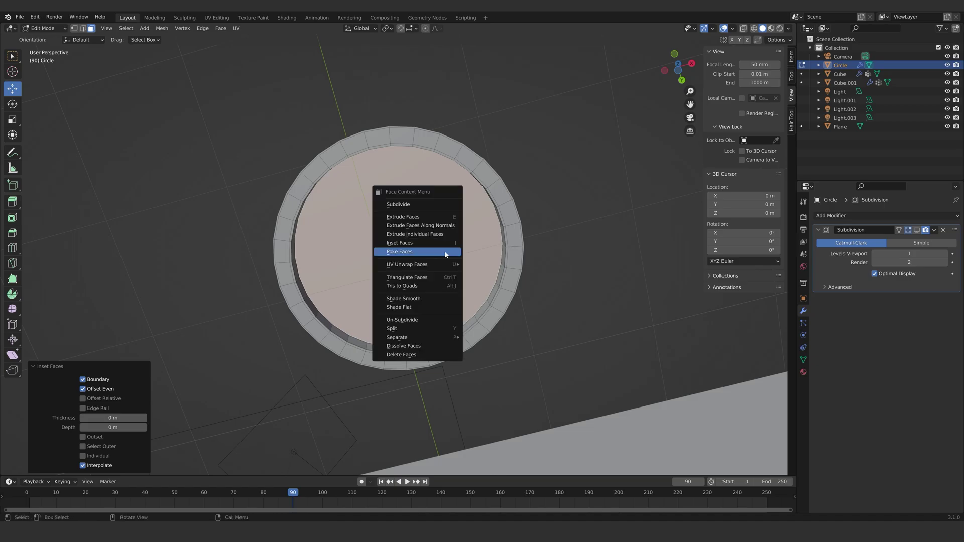
{"action": "left_click", "coordinate": [434, 252]}
{"action": "middle_click_drag", "start_coordinate": [423, 254], "coordinate": [317, 340]}
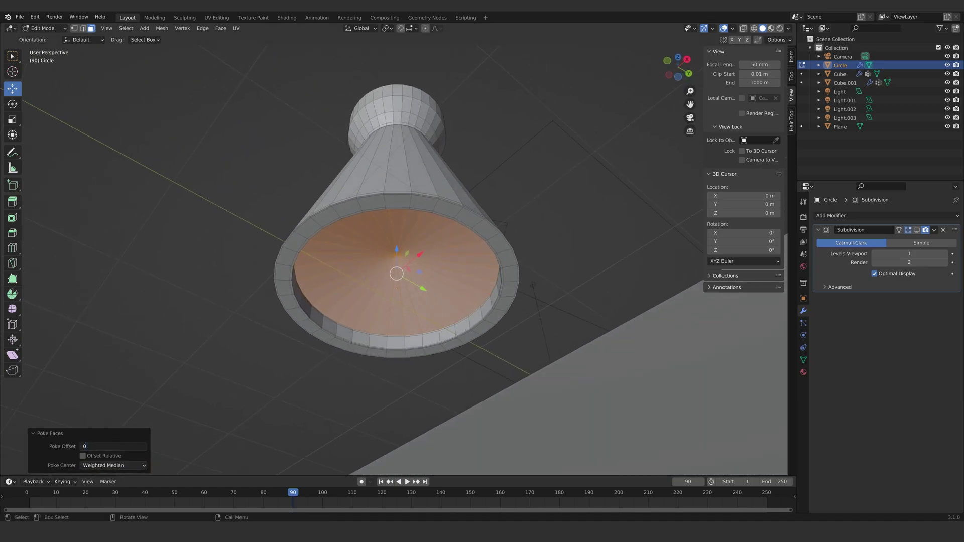
{"action": "key", "text": "Return"}
{"action": "middle_click_drag", "start_coordinate": [194, 381], "coordinate": [231, 358]}
{"action": "key", "text": "Tab"}
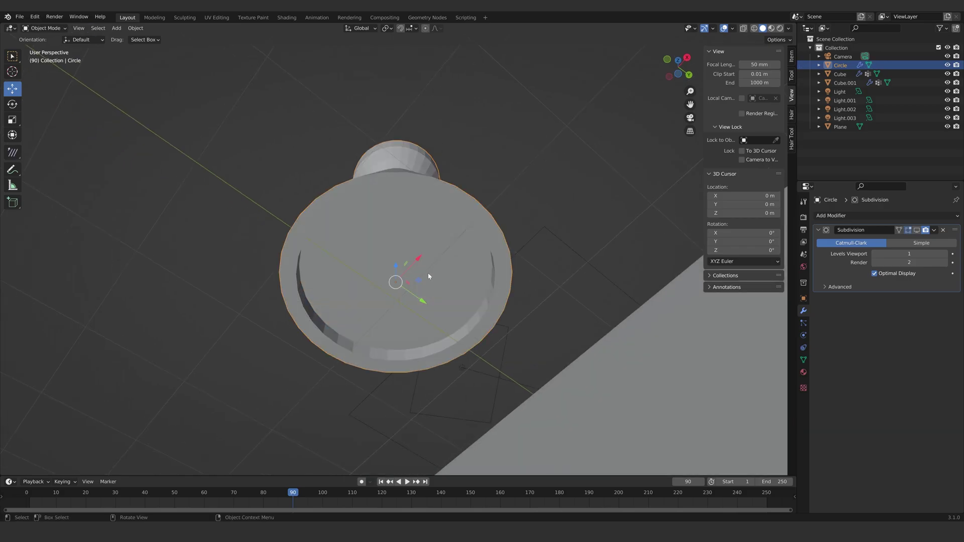
{"action": "left_click", "coordinate": [918, 231]}
Move the game piece about 14.69 m along Y onto the plane in camera view and scale it to about 0.8
{"action": "middle_click_drag", "start_coordinate": [627, 296], "coordinate": [585, 359]}
{"action": "key", "text": "KP_0"}
{"action": "key", "text": "g"}
{"action": "key", "text": "y"}
{"action": "left_click", "coordinate": [580, 276]}
{"action": "key", "text": "s"}
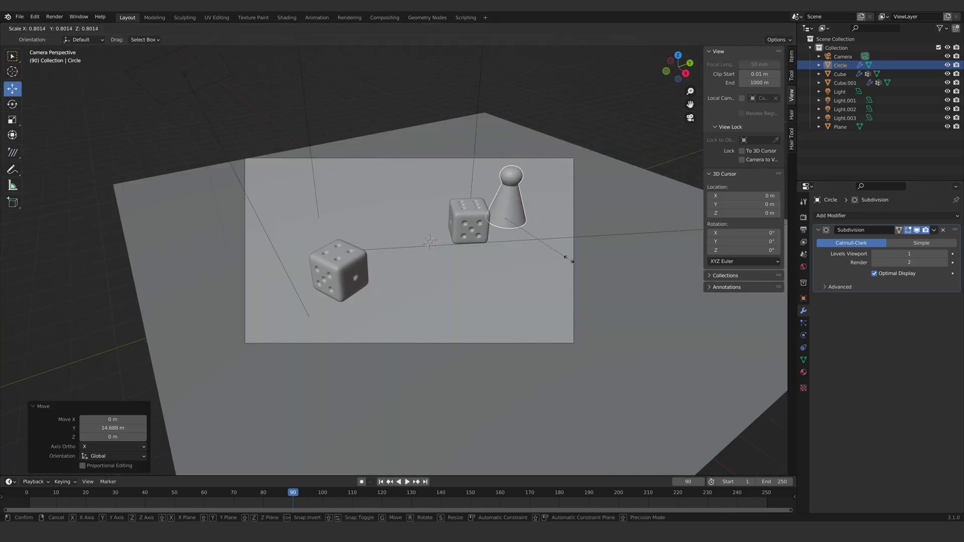
{"action": "left_click", "coordinate": [562, 254]}
Lower the game piece about 0.021 m along Z and return to the camera view
{"action": "key", "text": "g"}
{"action": "key", "text": "z"}
{"action": "left_click_drag", "start_coordinate": [511, 190], "coordinate": [510, 192]}
{"action": "middle_click_drag", "start_coordinate": [513, 266], "coordinate": [517, 210]}
{"action": "key", "text": "KP_0"}
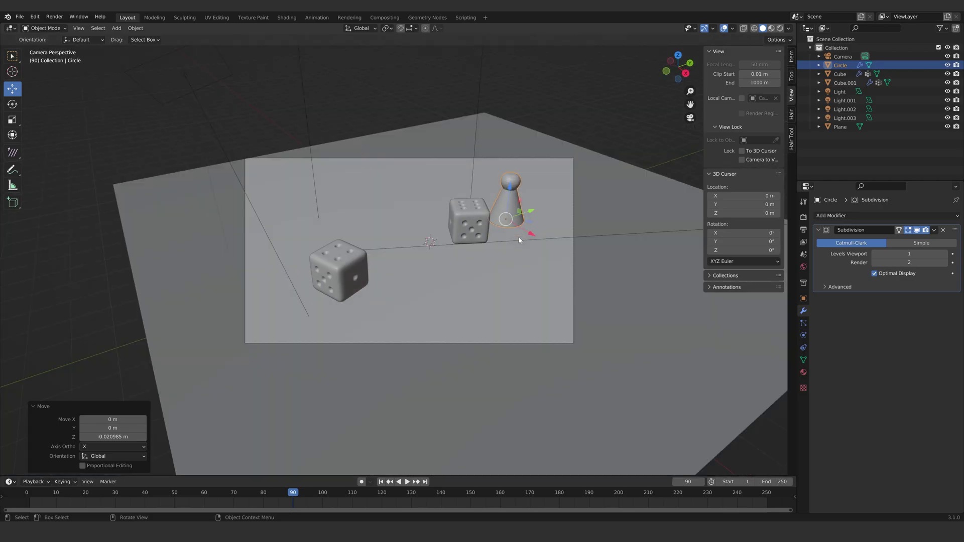
Move the game piece along X in front of the green die's far side and scale it to 0.734 in rendered shading
{"action": "left_click_drag", "start_coordinate": [531, 236], "coordinate": [546, 255]}
{"action": "left_click", "coordinate": [780, 28]}
{"action": "key", "text": "s"}
{"action": "left_click", "coordinate": [610, 269]}
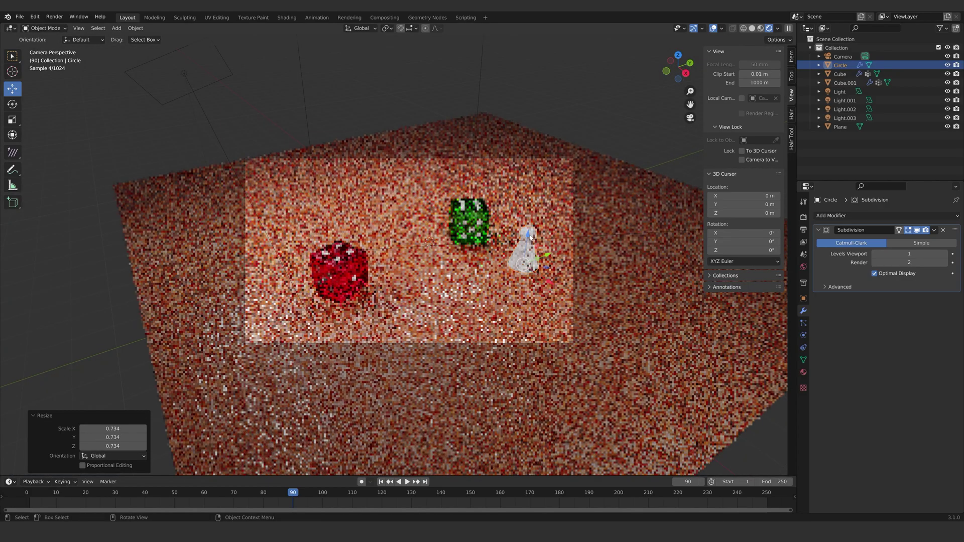
Stretch the game piece along Z by a factor of 1.299
{"action": "key", "text": "s"}
{"action": "key", "text": "z"}
{"action": "left_click", "coordinate": [622, 165]}
Raise the game piece about 0.04 m along Z in front view to rest on the plane, and return to the camera view
{"action": "left_click", "coordinate": [760, 28]}
{"action": "key", "text": "g"}
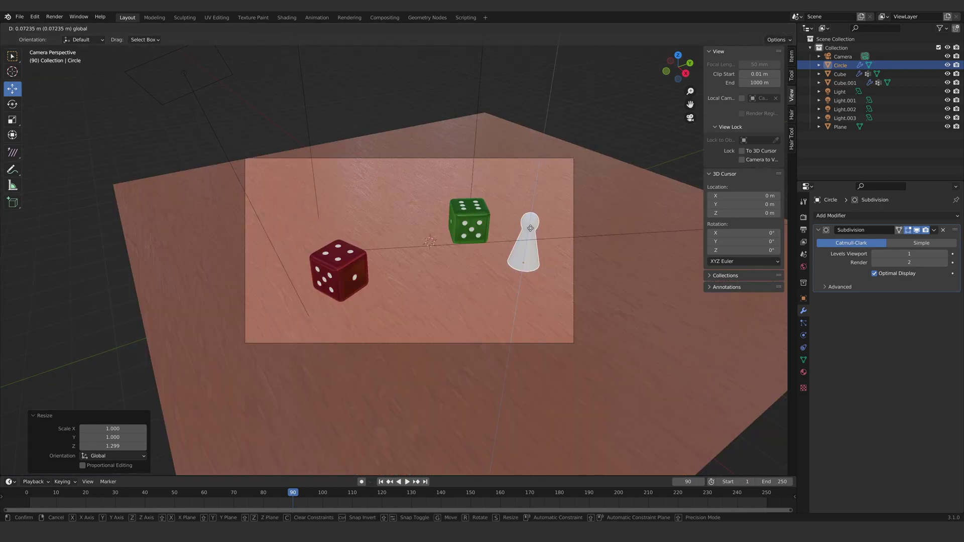
{"action": "middle_click_drag", "start_coordinate": [534, 236], "coordinate": [470, 169]}
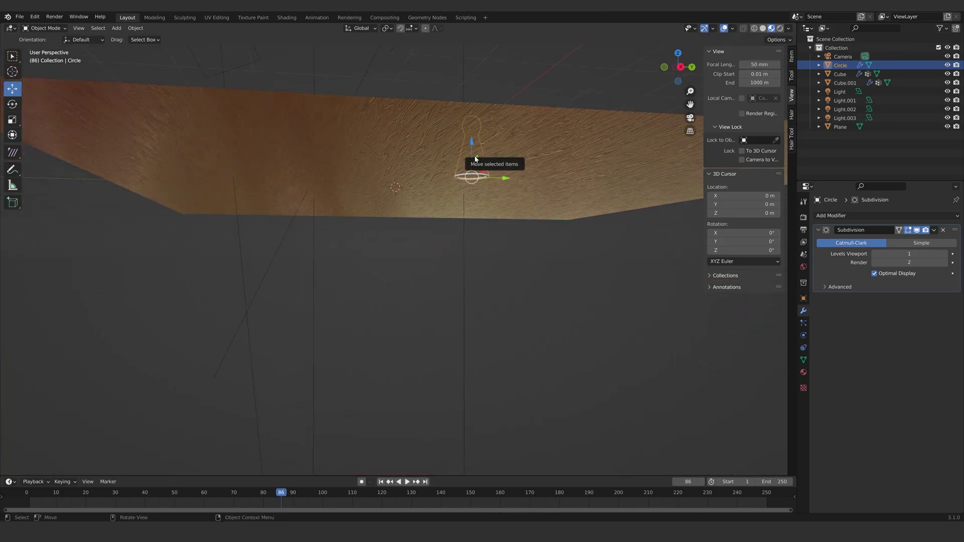
{"action": "key", "text": "KP_1"}
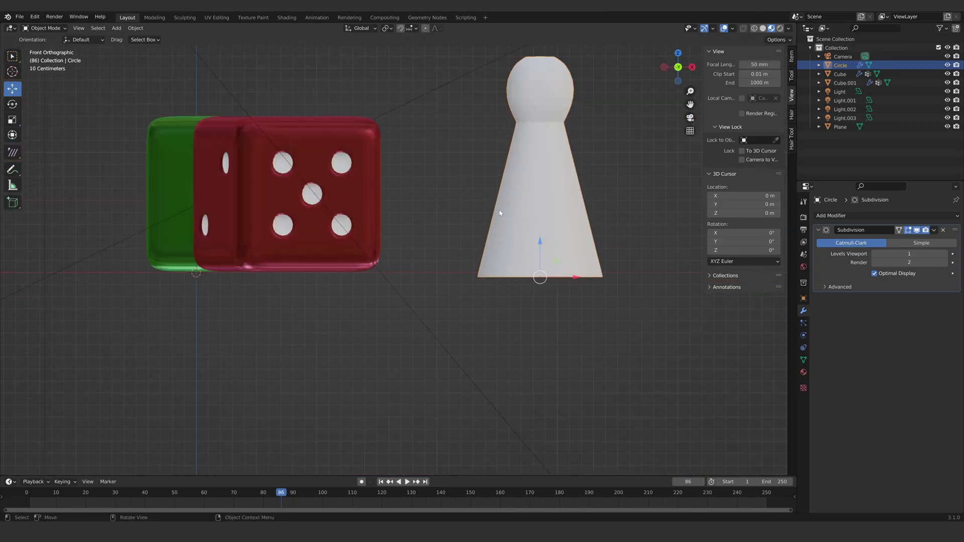
{"action": "left_click", "coordinate": [539, 231]}
{"action": "key", "text": "KP_0"}
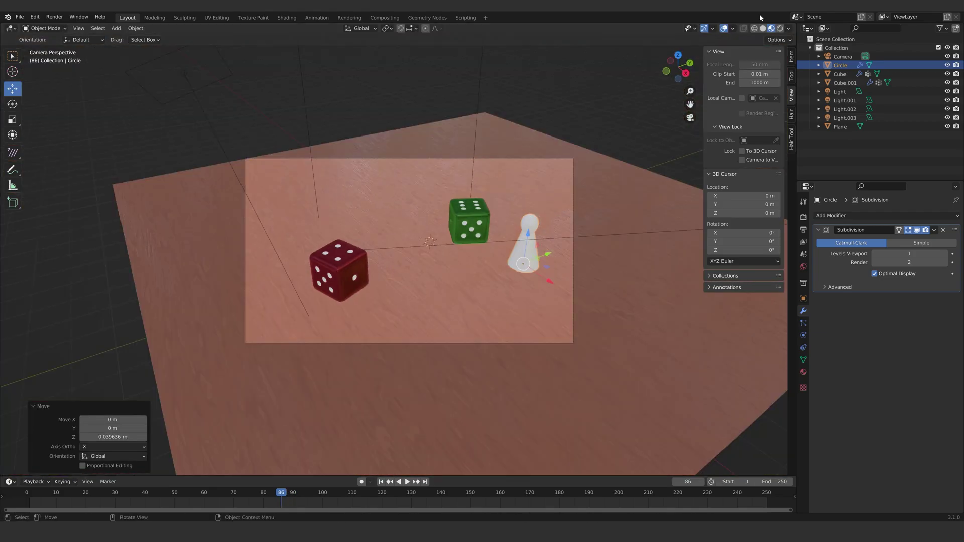
Set the base color of the game piece's material to yellow #E6C72A and check it in rendered shading
{"action": "left_click", "coordinate": [763, 28]}
{"action": "key", "text": "alt+a"}
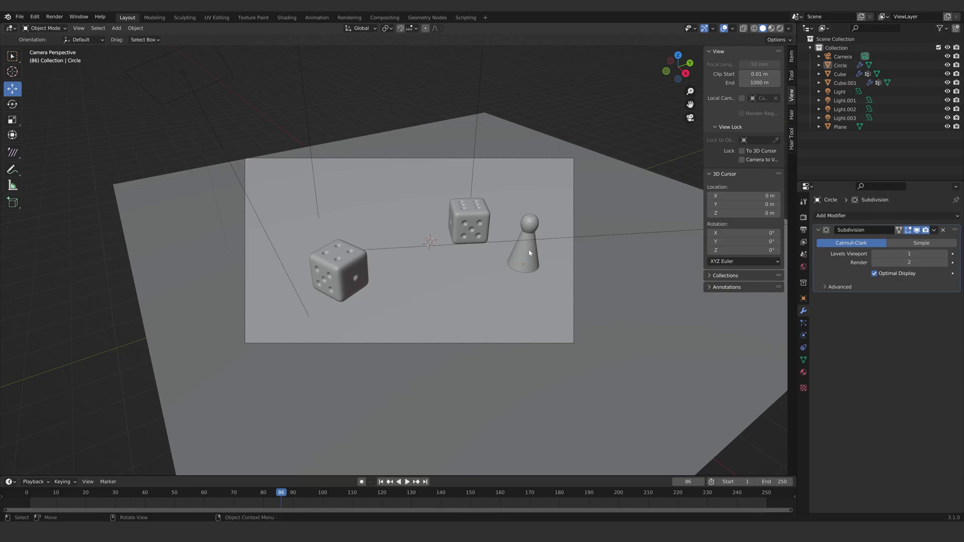
{"action": "left_click", "coordinate": [530, 253]}
{"action": "left_click", "coordinate": [803, 372]}
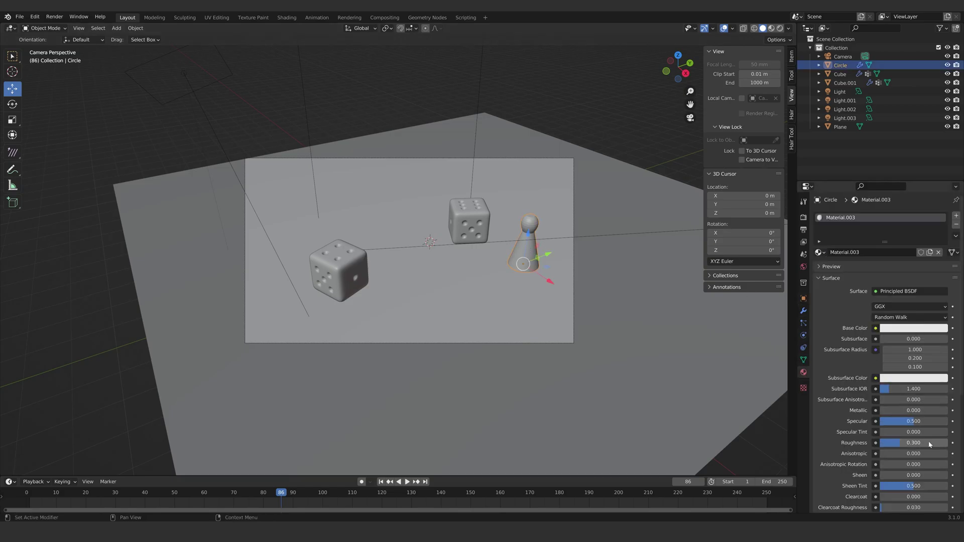
{"action": "left_click", "coordinate": [923, 329]}
{"action": "left_click", "coordinate": [882, 250]}
{"action": "left_click", "coordinate": [780, 29]}
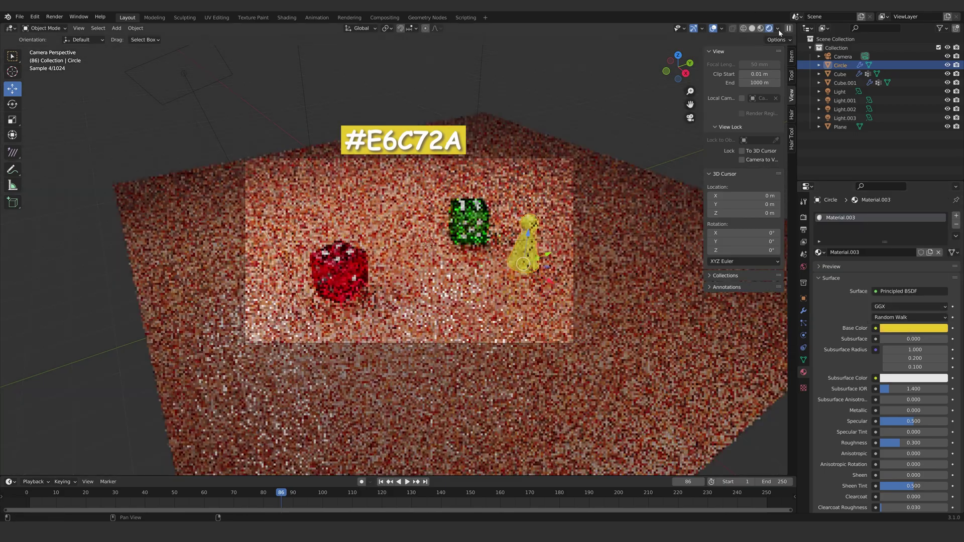
Place a duplicate of the yellow game piece beyond the red die and give it its own material with base color blue #1436E6
{"action": "key", "text": "ctrl+z"}
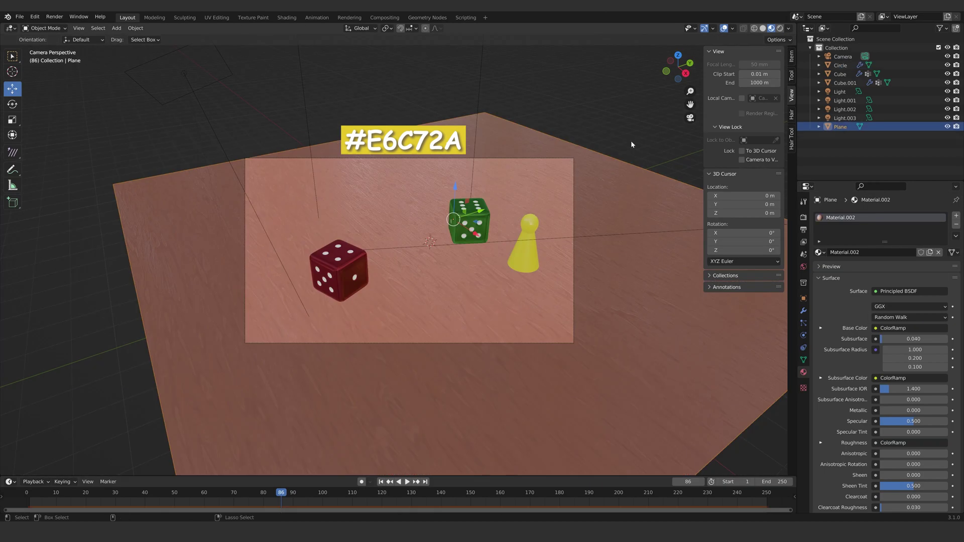
{"action": "left_click", "coordinate": [631, 144]}
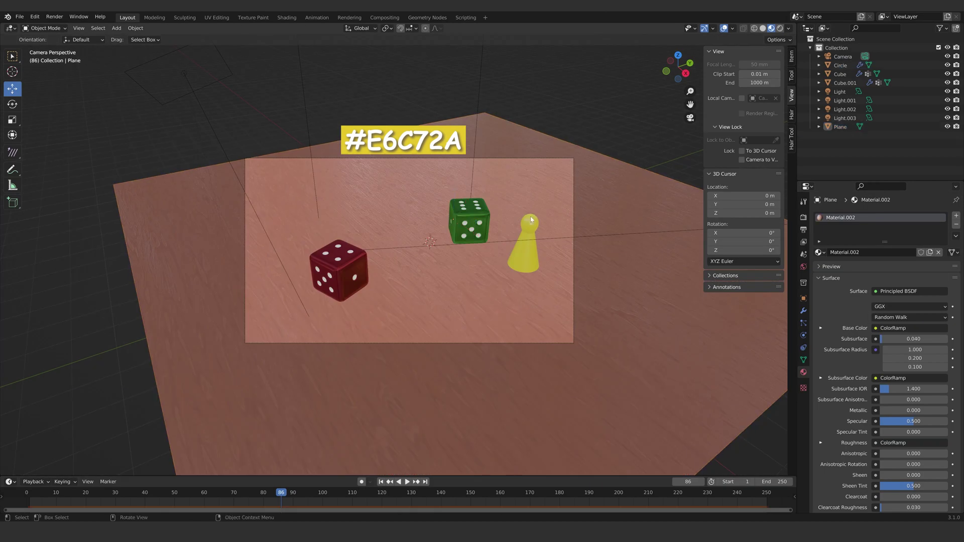
{"action": "left_click", "coordinate": [527, 254]}
{"action": "key", "text": "shift+d"}
{"action": "right_click", "coordinate": [548, 277]}
{"action": "left_click_drag", "start_coordinate": [549, 281], "coordinate": [414, 226]}
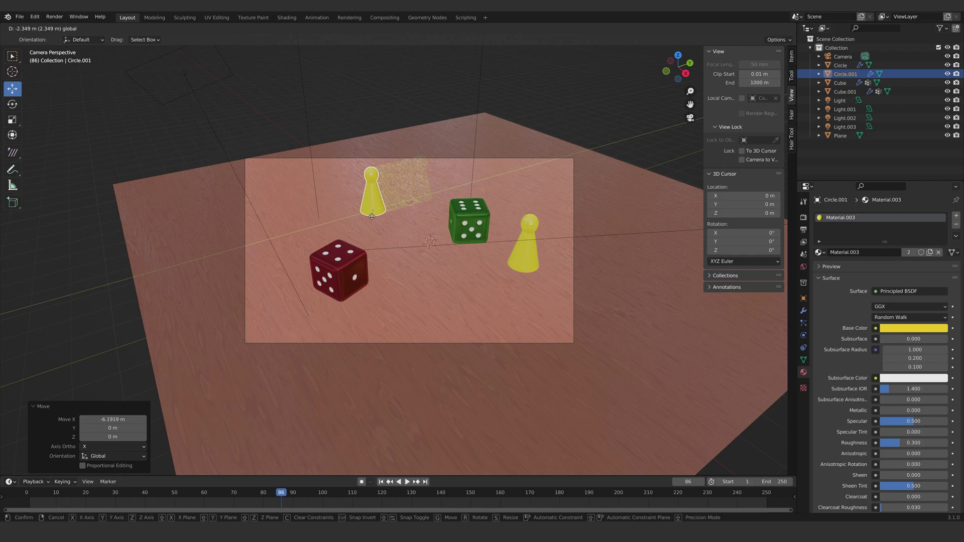
{"action": "left_click", "coordinate": [281, 241]}
{"action": "left_click", "coordinate": [915, 328]}
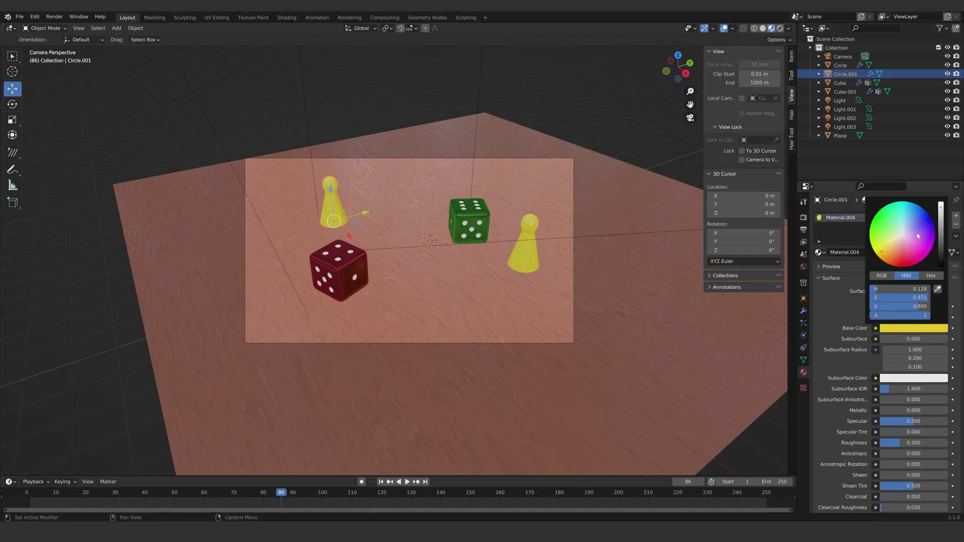
{"action": "left_click_drag", "start_coordinate": [910, 214], "coordinate": [926, 215]}
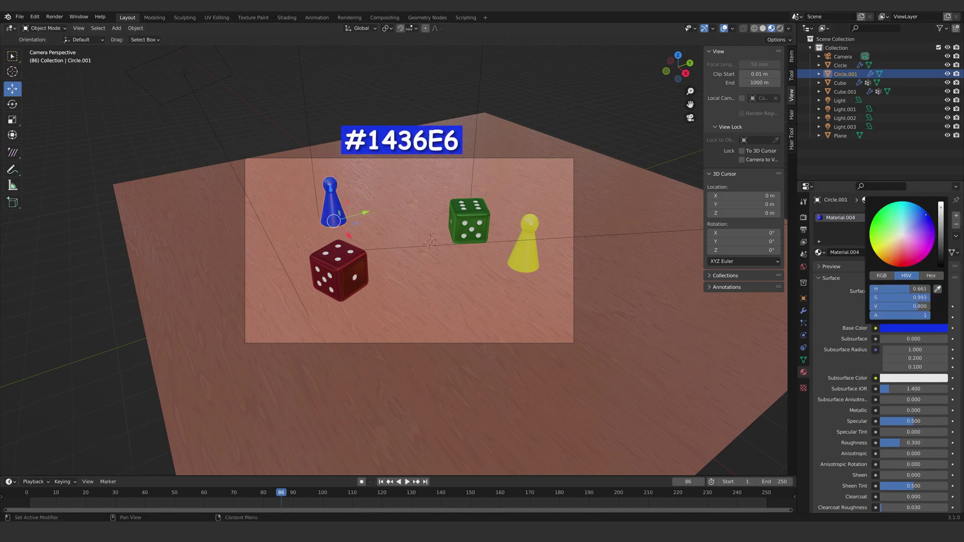
Duplicate the blue game piece and move the copy along Y and about 1.93 m along X to the foreground between the dice
{"action": "key", "text": "shift+d"}
{"action": "right_click", "coordinate": [301, 267]}
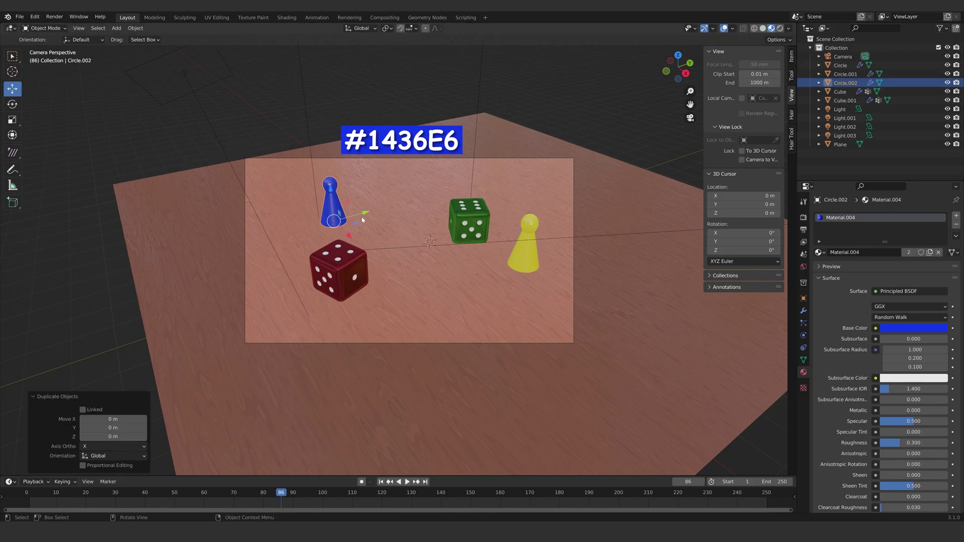
{"action": "left_click_drag", "start_coordinate": [365, 213], "coordinate": [506, 351]}
{"action": "left_click_drag", "start_coordinate": [539, 224], "coordinate": [443, 342]}
Make the foreground piece's material a separate copy and set its base color to red #E62E2B
{"action": "left_click", "coordinate": [909, 253]}
{"action": "left_click", "coordinate": [914, 328]}
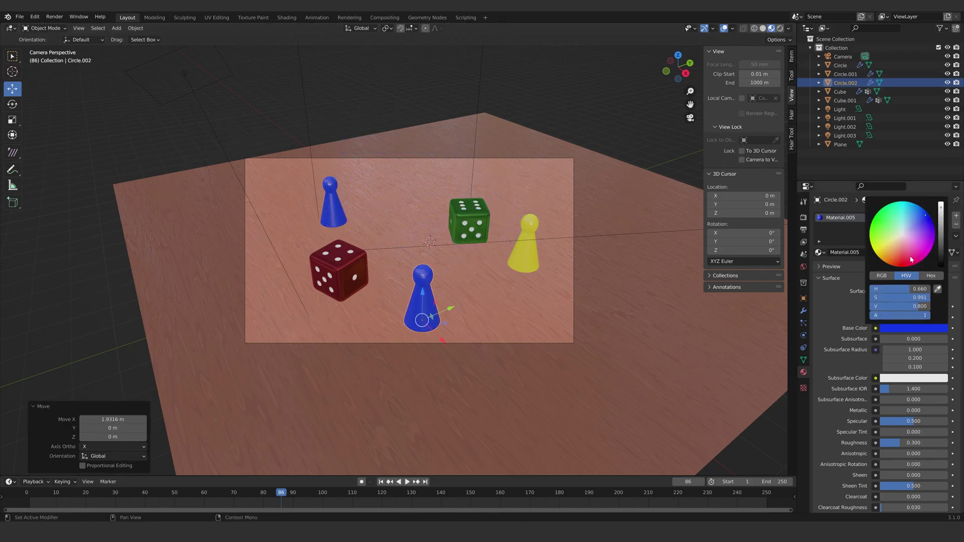
{"action": "left_click", "coordinate": [909, 258]}
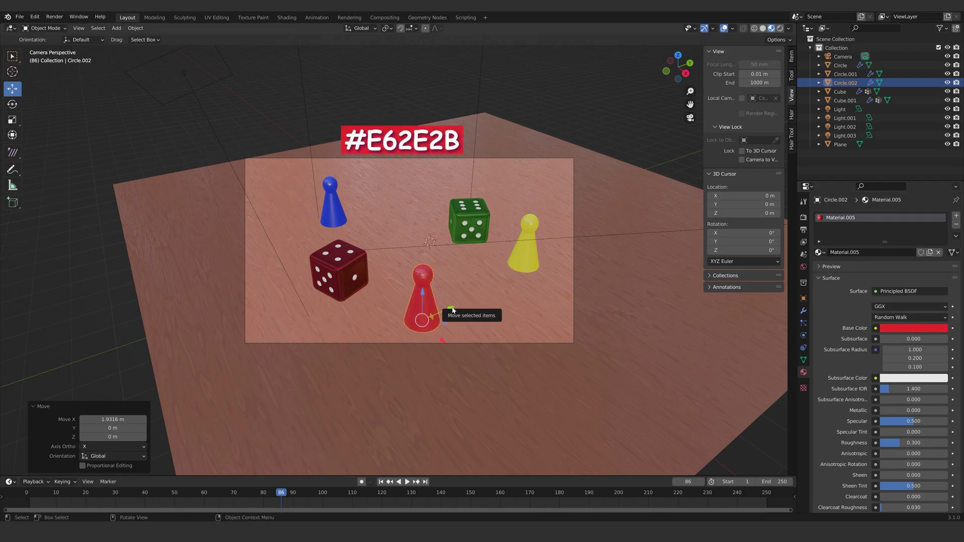
At frame 1, tip the red game piece over to about -68° around X and raise it about 1.48 m along Z
{"action": "key", "text": "shift+Left"}
{"action": "left_click", "coordinate": [804, 299]}
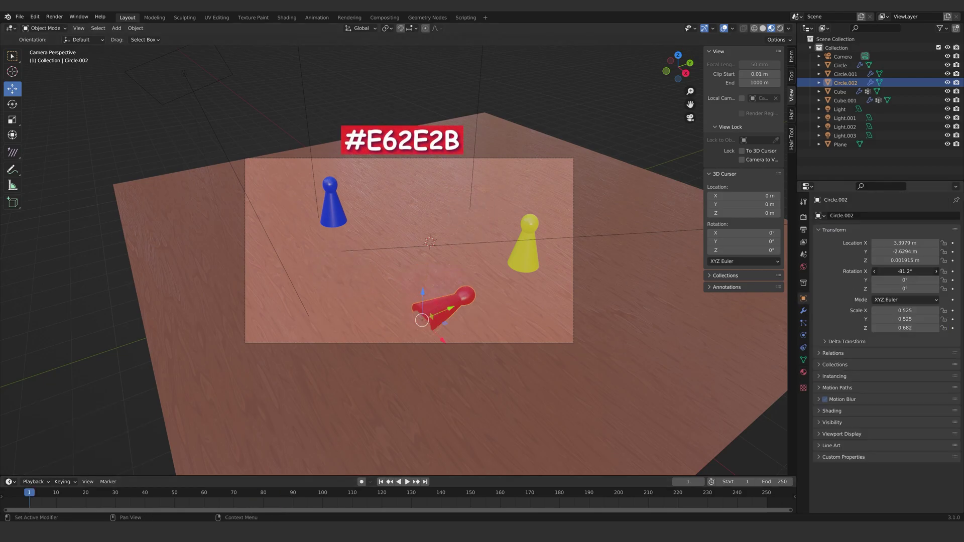
{"action": "left_click_drag", "start_coordinate": [422, 293], "coordinate": [424, 249]}
Add active rigid body physics to the red game piece
{"action": "left_click", "coordinate": [805, 313]}
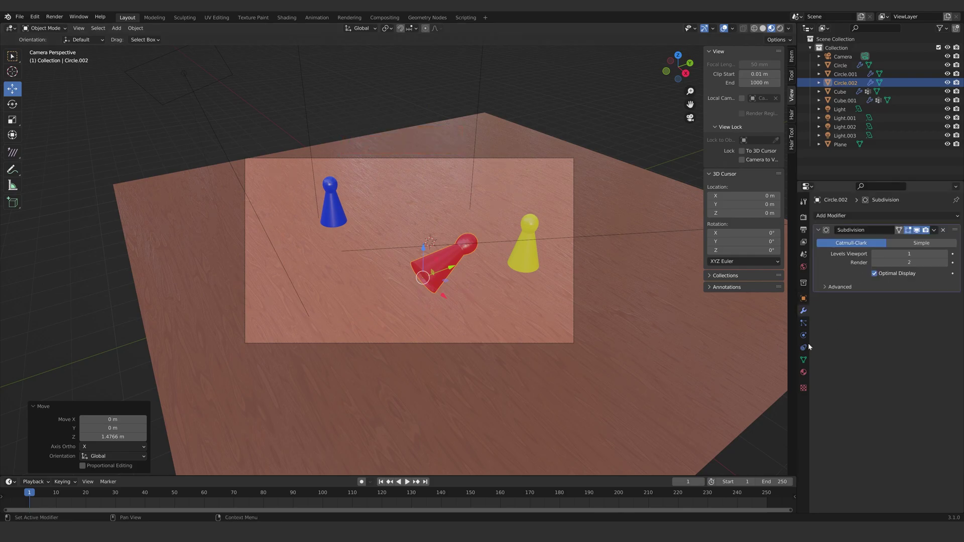
{"action": "left_click", "coordinate": [805, 324]}
{"action": "left_click", "coordinate": [804, 335]}
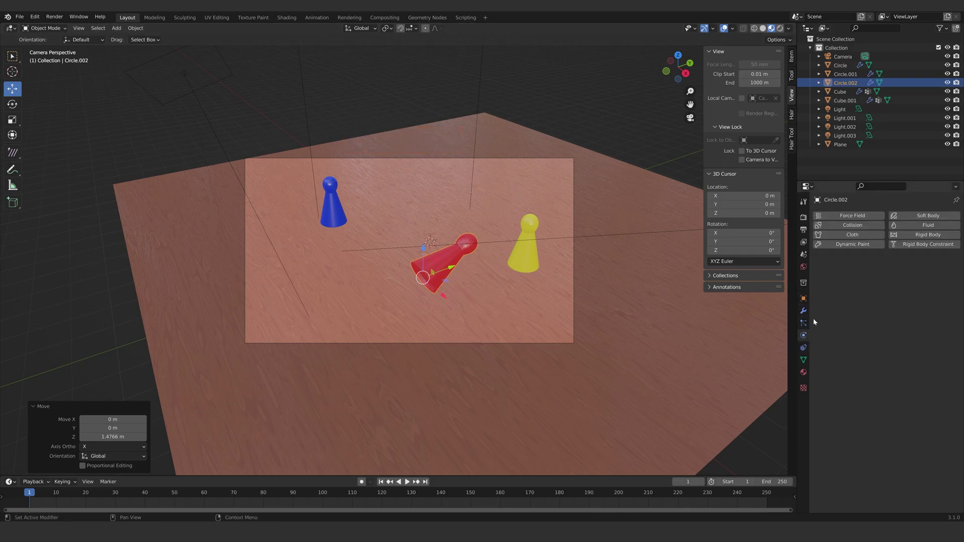
{"action": "left_click", "coordinate": [933, 236]}
Duplicate the red game piece above the plane and move the copy about -4.22 m along X in solid shading
{"action": "key", "text": "shift+d"}
{"action": "left_click", "coordinate": [495, 256]}
{"action": "middle_click_drag", "start_coordinate": [495, 257], "coordinate": [558, 314]}
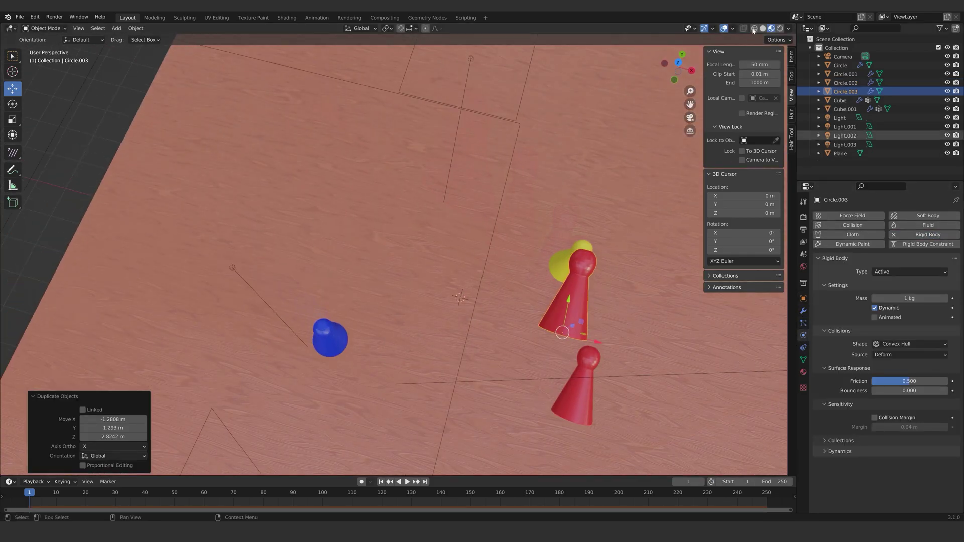
{"action": "left_click", "coordinate": [763, 29]}
{"action": "left_click_drag", "start_coordinate": [597, 343], "coordinate": [430, 296]}
{"action": "mouse_move", "coordinate": [430, 296]}
{"action": "middle_mouse_down"}
{"action": "mouse_move", "coordinate": [390, 250]}
{"action": "mouse_move", "coordinate": [349, 244]}
{"action": "middle_mouse_up"}
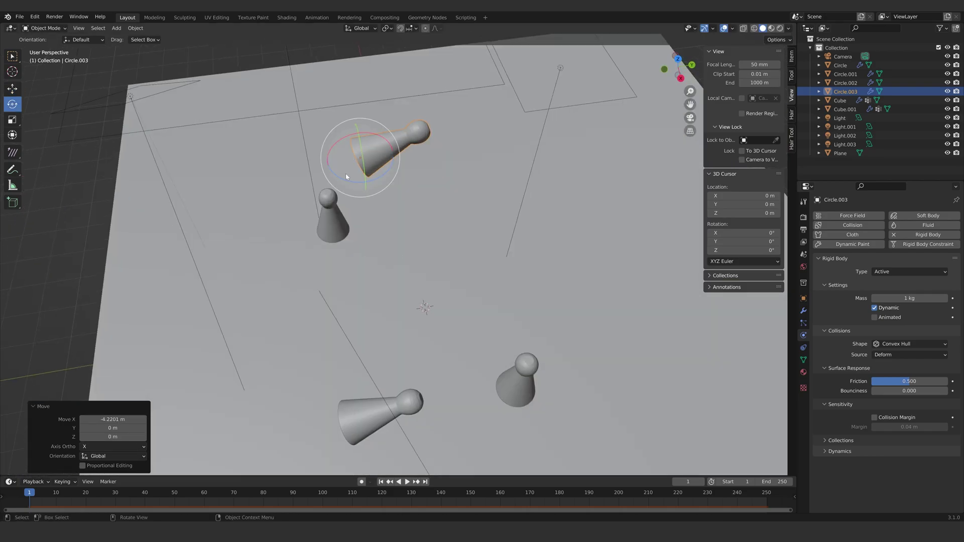
Turn the copied game piece to 71.6° around Z and shift it about 2.96 m along Y and -0.58 m along Z
{"action": "left_click_drag", "start_coordinate": [346, 178], "coordinate": [400, 177]}
{"action": "middle_click_drag", "start_coordinate": [413, 182], "coordinate": [399, 151]}
{"action": "left_click_drag", "start_coordinate": [358, 70], "coordinate": [469, 76]}
{"action": "middle_click_drag", "start_coordinate": [462, 79], "coordinate": [462, 157], "text": "shift"}
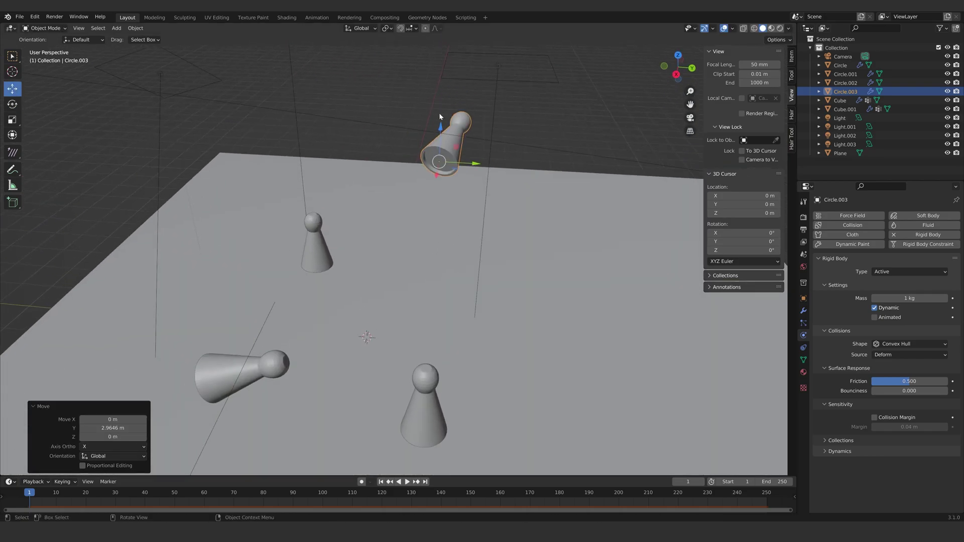
{"action": "left_click_drag", "start_coordinate": [440, 120], "coordinate": [440, 146]}
Give the copied game piece its own material with base color green #25BD00 and return to the camera view
{"action": "left_click", "coordinate": [780, 29]}
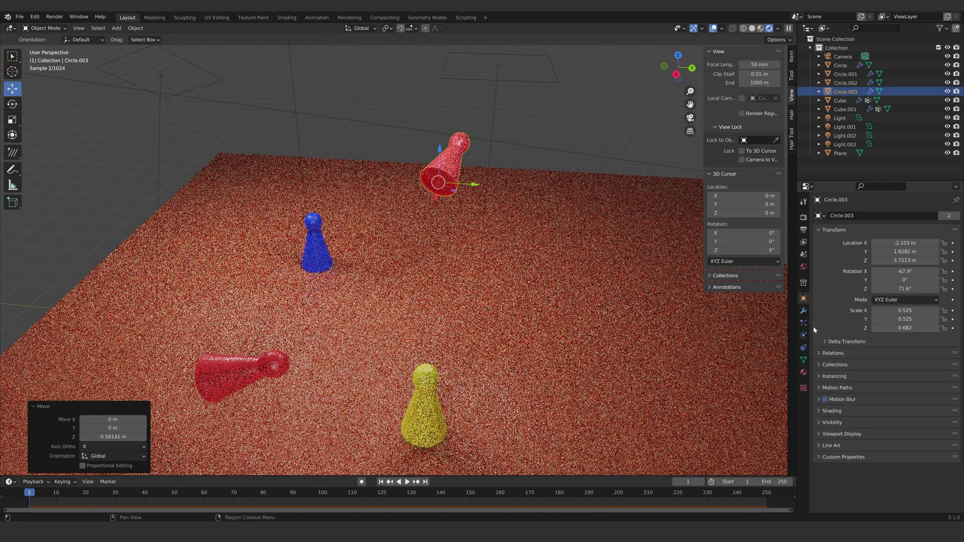
{"action": "left_click", "coordinate": [804, 373]}
{"action": "left_click", "coordinate": [910, 254]}
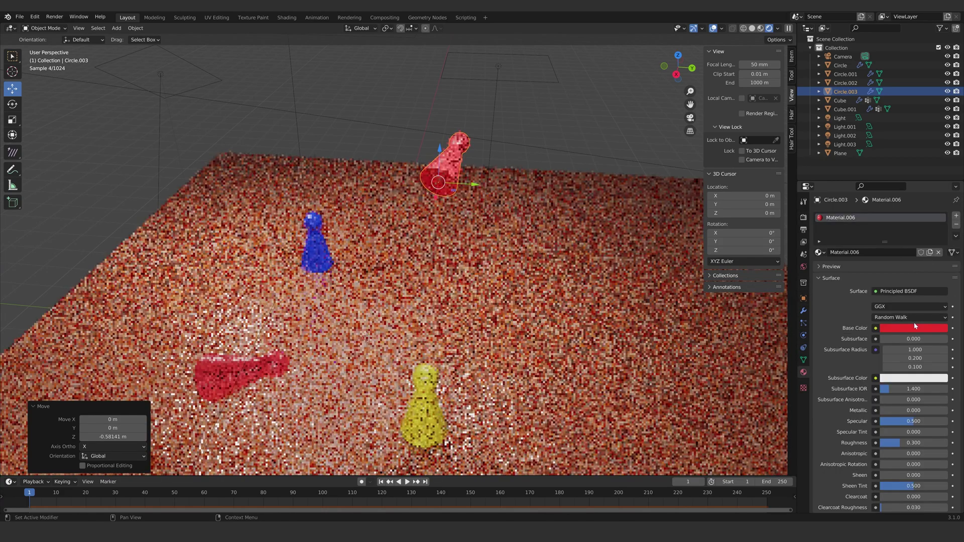
{"action": "left_click", "coordinate": [919, 329]}
{"action": "left_click_drag", "start_coordinate": [879, 227], "coordinate": [871, 224]}
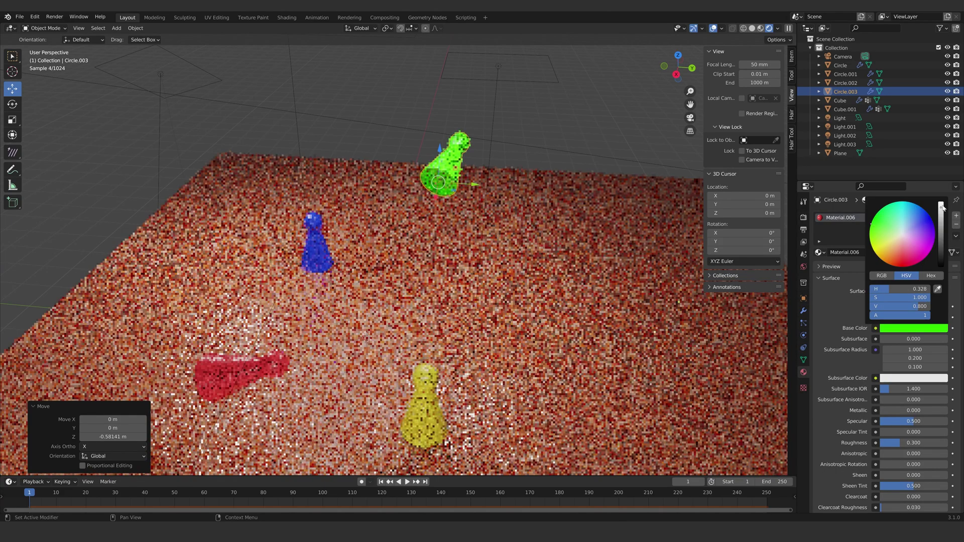
{"action": "key", "text": "KP_0"}
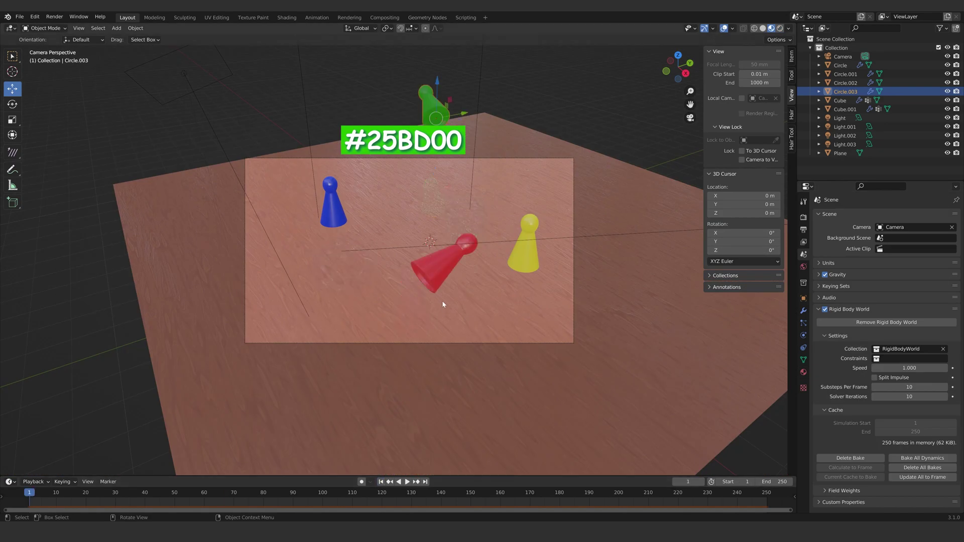
Set the origins of the red and green game pieces to their geometry
{"action": "left_click", "coordinate": [440, 274]}
{"action": "right_click", "coordinate": [439, 273]}
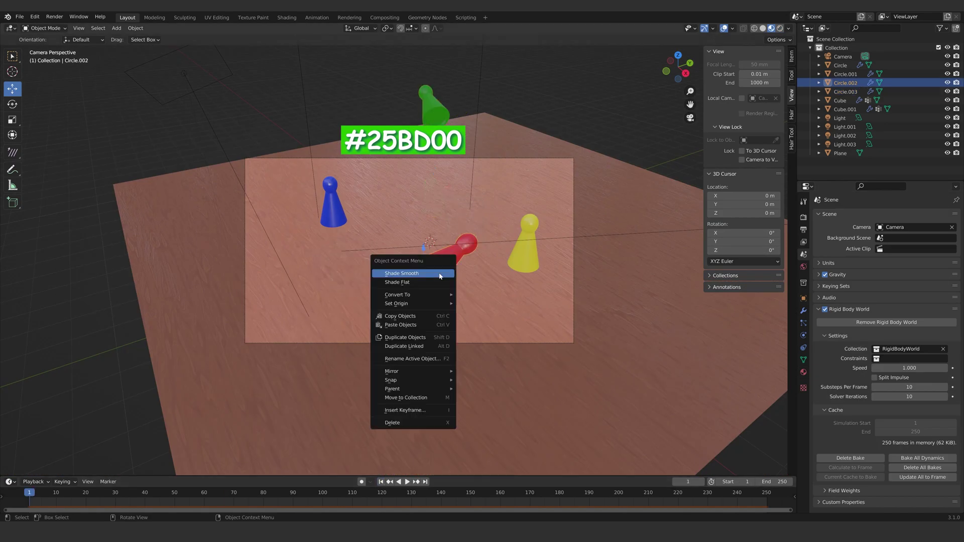
{"action": "mouse_move", "coordinate": [432, 304]}
{"action": "left_click", "coordinate": [497, 314]}
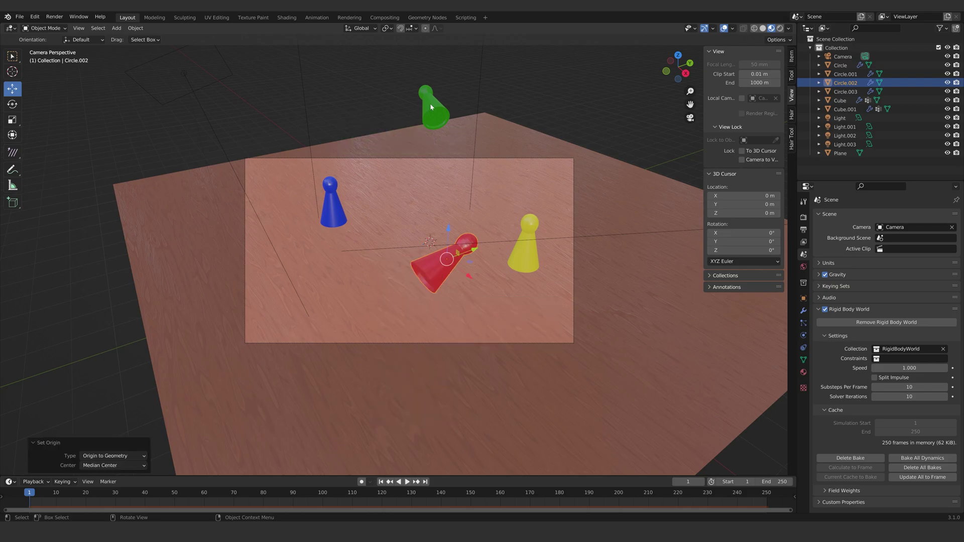
{"action": "left_click", "coordinate": [430, 104]}
{"action": "right_click", "coordinate": [431, 106]}
{"action": "mouse_move", "coordinate": [431, 106]}
{"action": "left_click", "coordinate": [480, 115]}
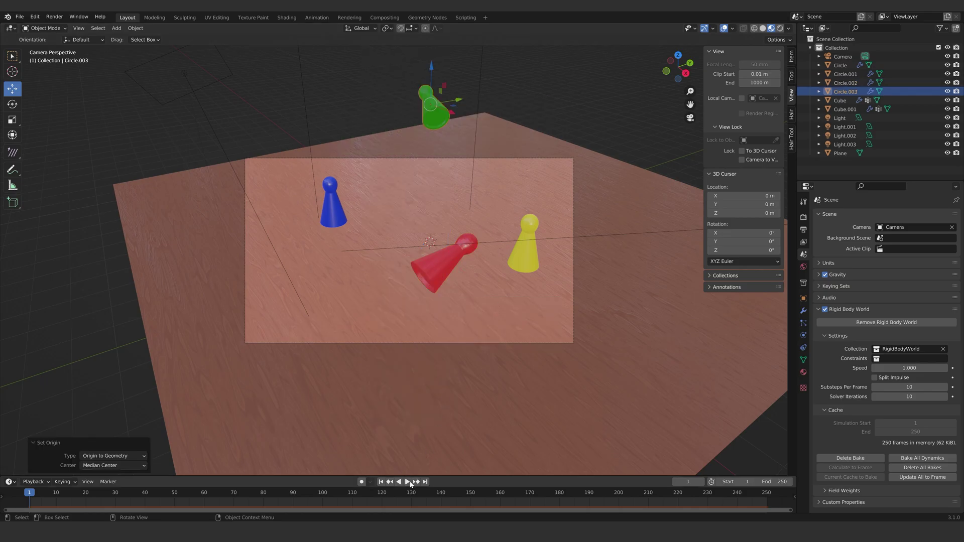
Delete all rigid body bakes and bake all dynamics anew
{"action": "left_click", "coordinate": [943, 469]}
{"action": "left_click", "coordinate": [940, 458]}
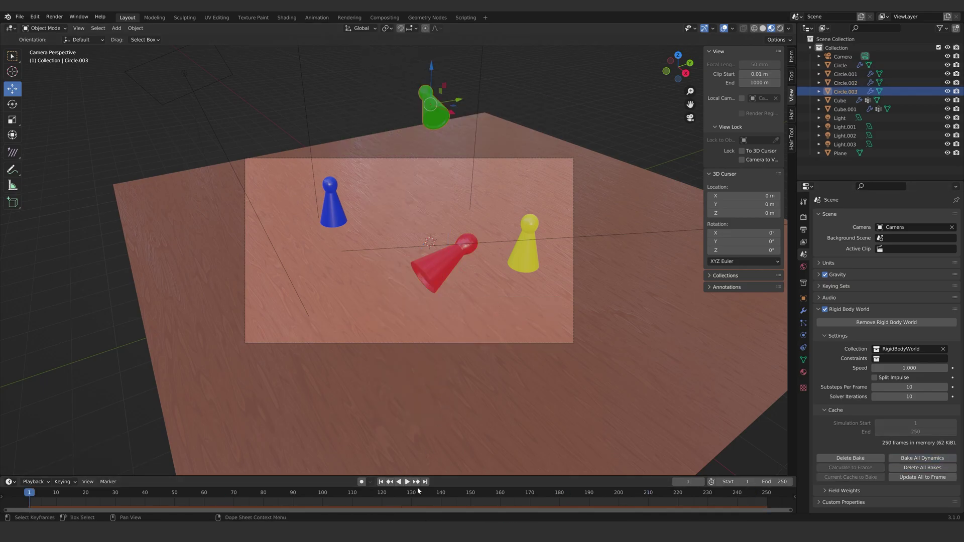